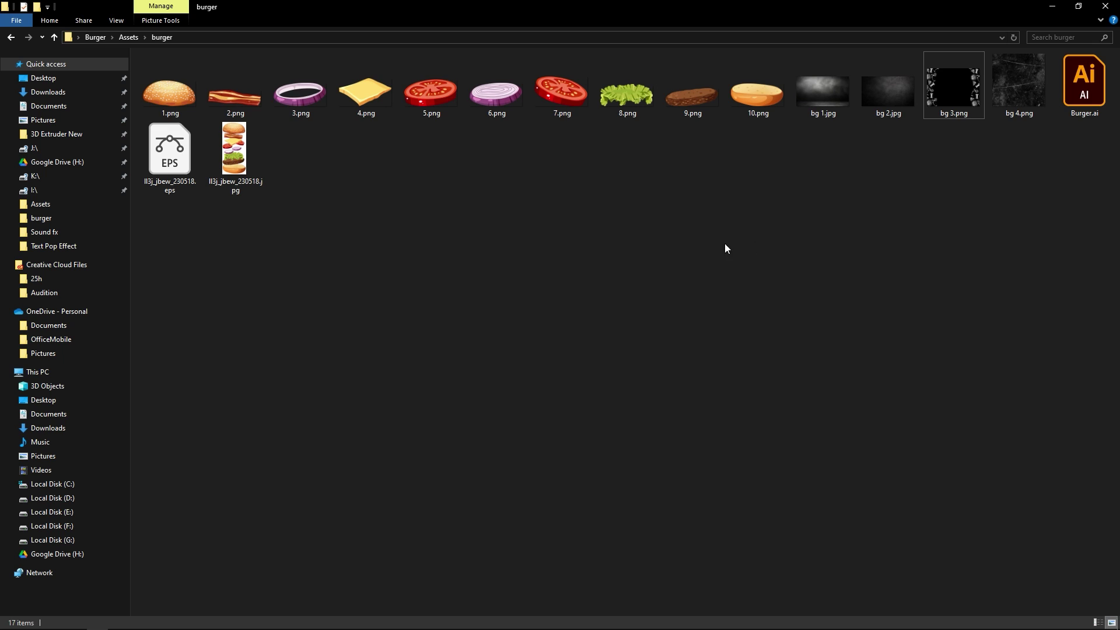
- Switch from the burger assets folder to After Effects
{"action": "key", "text": "alt+Tab"}
{"action": "key", "text": "alt+Tab"}
{"action": "key", "text": "alt+Tab"}
{"action": "key", "text": "alt+Tab"}
{"action": "key", "text": "alt+Tab"}
{"action": "key", "text": "alt+Tab"}
{"action": "key", "text": "alt+Tab"}
{"action": "key", "text": "alt+Tab"}
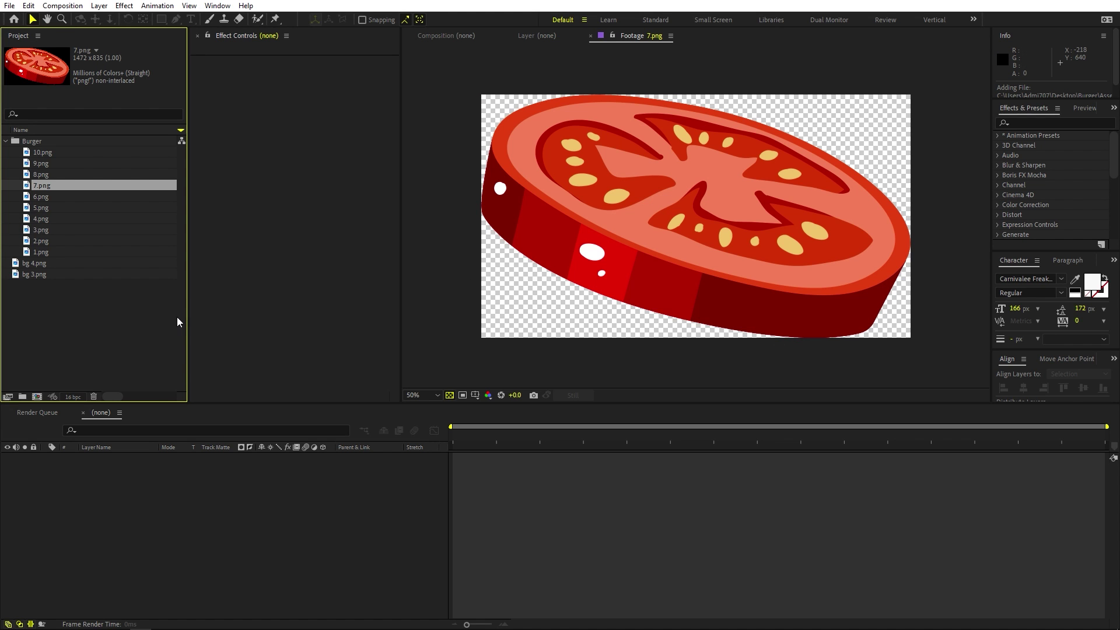
- Create a composition named Main at 1920x1080, 30 fps, with a duration of 0:00:00:24
{"action": "left_click", "coordinate": [139, 328]}
{"action": "left_click", "coordinate": [161, 508]}
{"action": "left_click", "coordinate": [62, 6]}
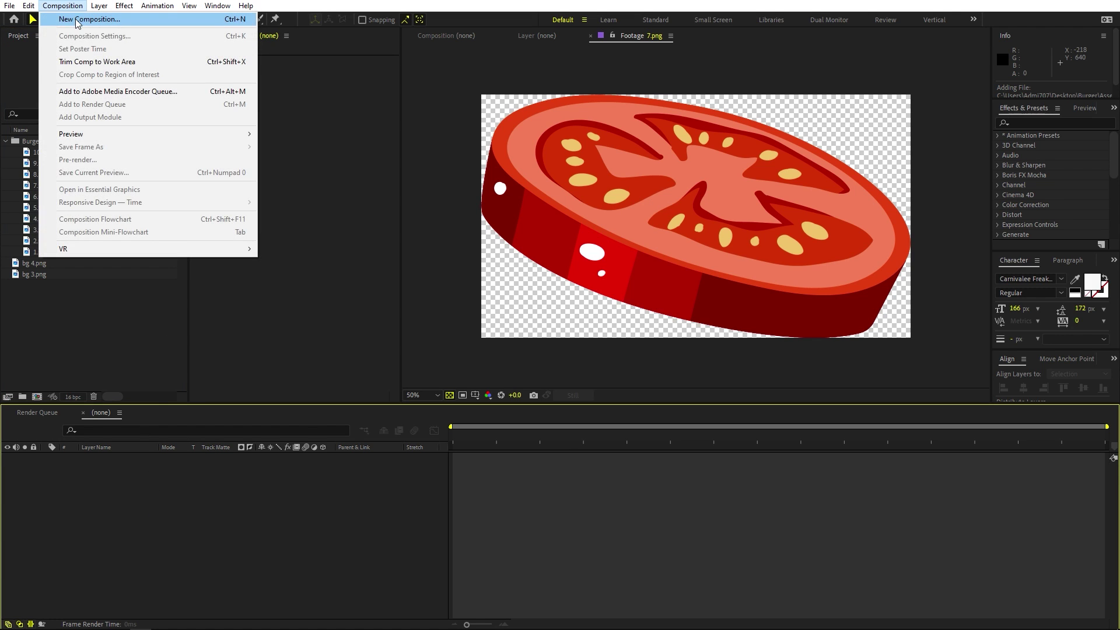
{"action": "left_click", "coordinate": [76, 18]}
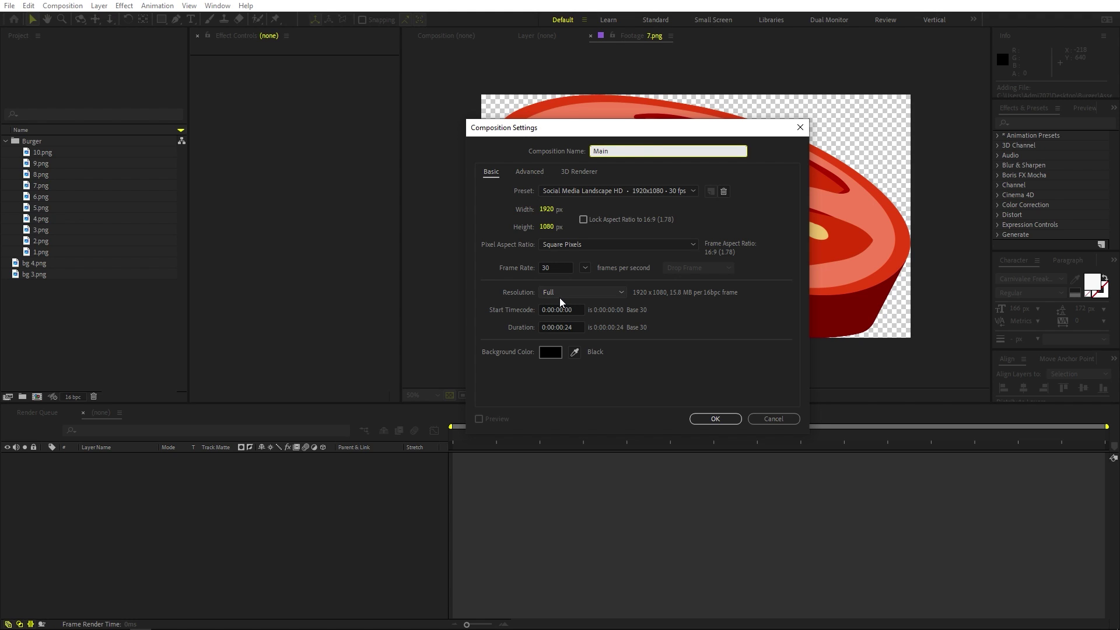
{"action": "left_click", "coordinate": [712, 418]}
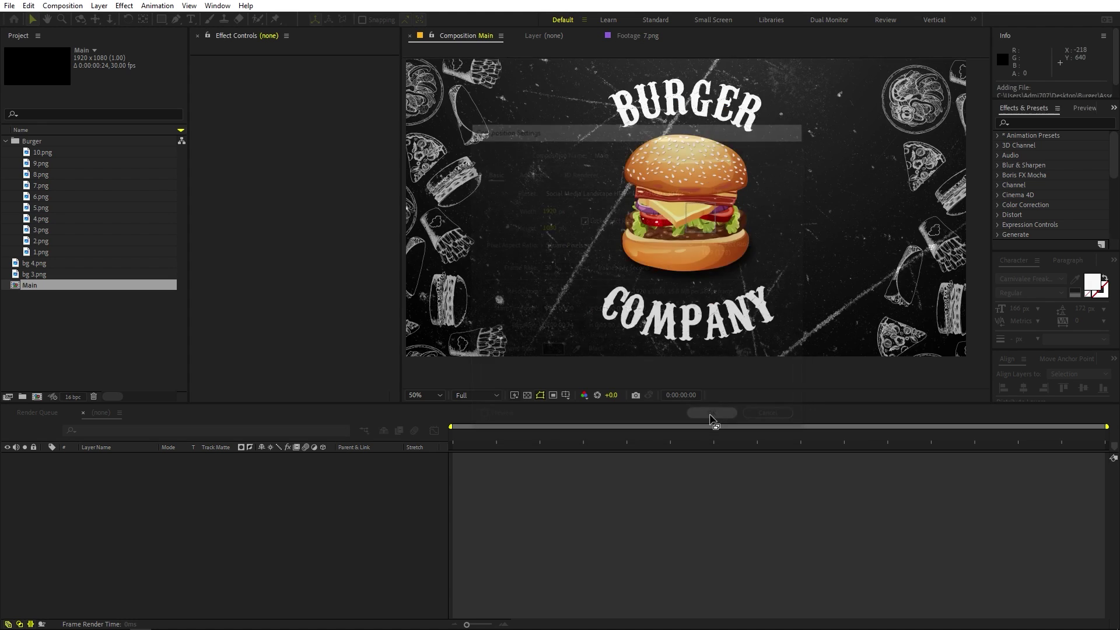
- Add the burger images 1.png through 10.png to the Main timeline as layers, with 1.png on top
{"action": "left_click", "coordinate": [102, 329]}
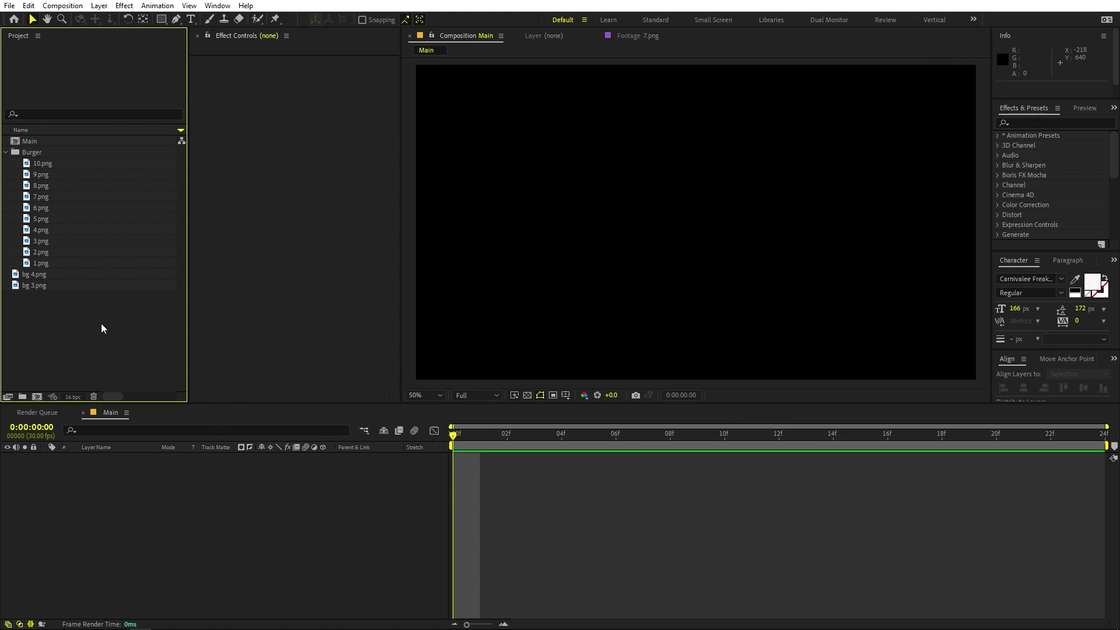
{"action": "left_click", "coordinate": [40, 263]}
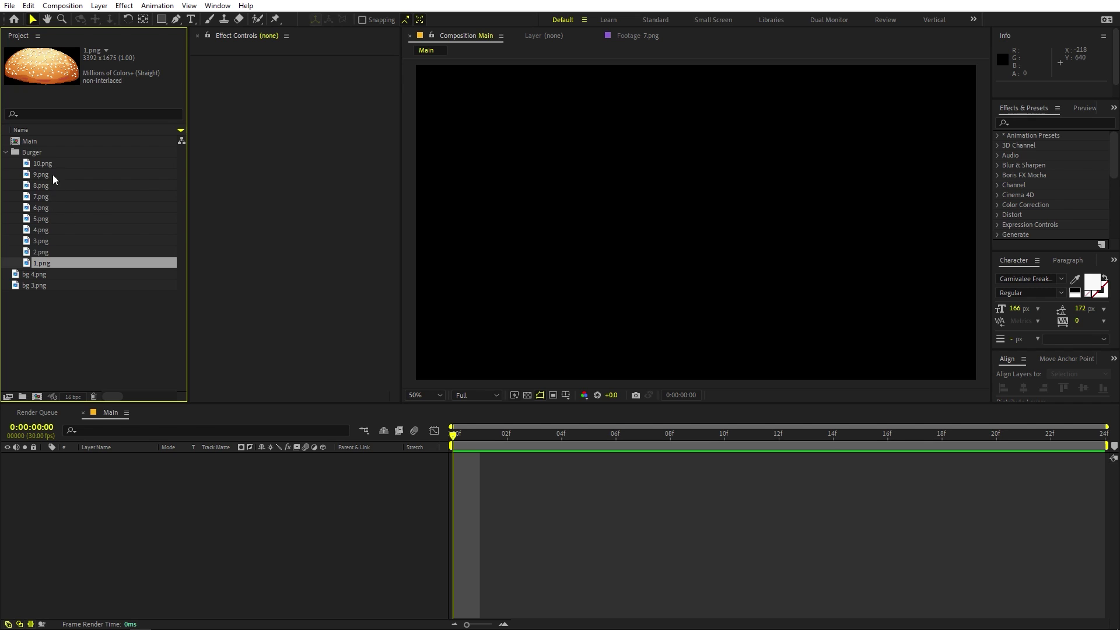
{"action": "left_click", "coordinate": [47, 164], "text": "shift"}
{"action": "left_click_drag", "start_coordinate": [42, 171], "coordinate": [129, 496]}
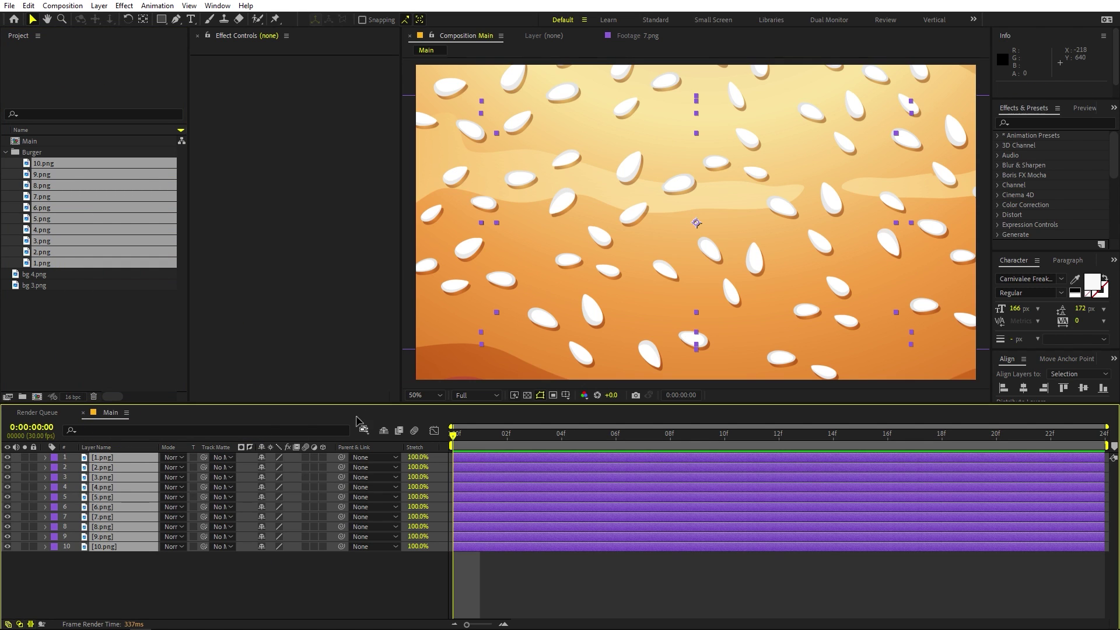
- Scale all ten burger layers down together to 13.7% and collapse their Scale properties
{"action": "key", "text": "s"}
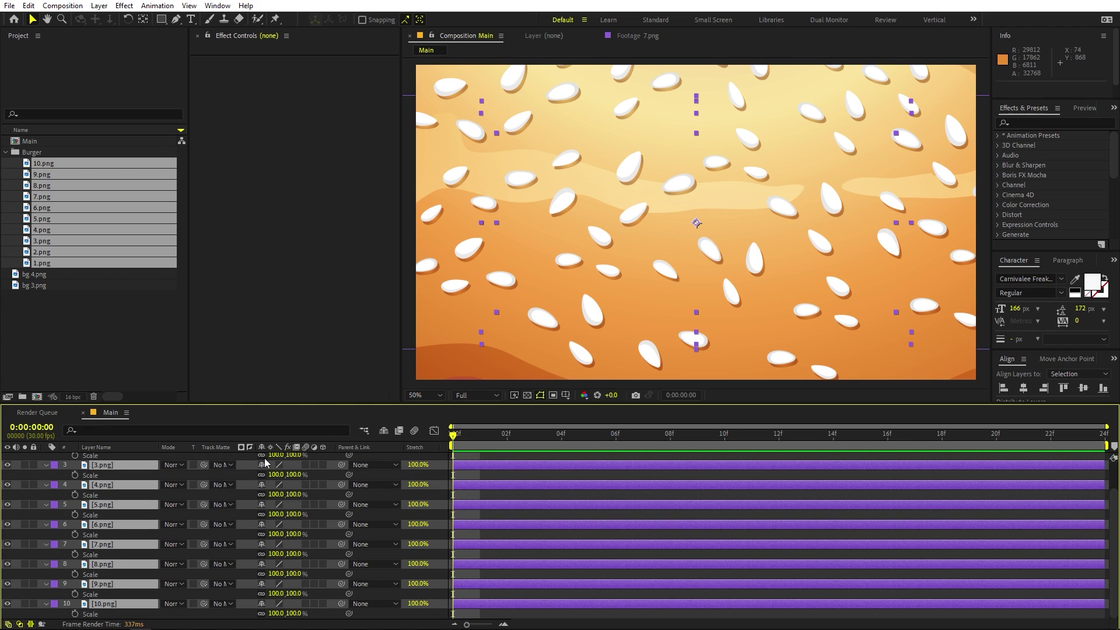
{"action": "left_click_drag", "start_coordinate": [270, 457], "coordinate": [217, 465]}
{"action": "scroll", "coordinate": [68, 523], "scroll_direction": "up", "scroll_amount": 2}
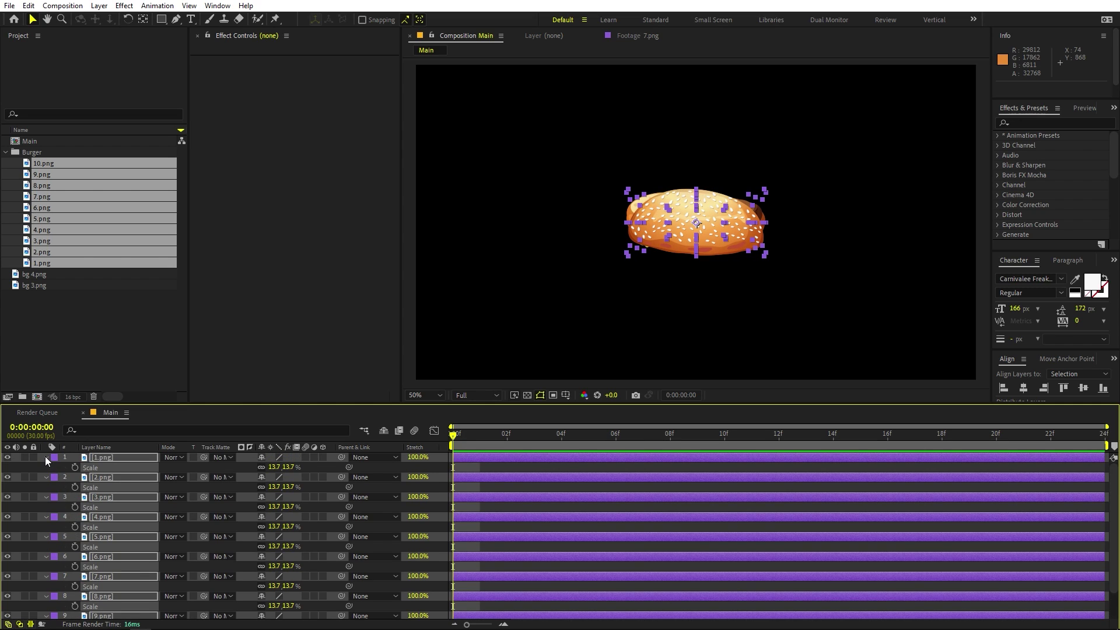
{"action": "scroll", "coordinate": [45, 456], "scroll_direction": "down", "scroll_amount": 1}
{"action": "left_click", "coordinate": [121, 561]}
{"action": "key", "text": "s"}
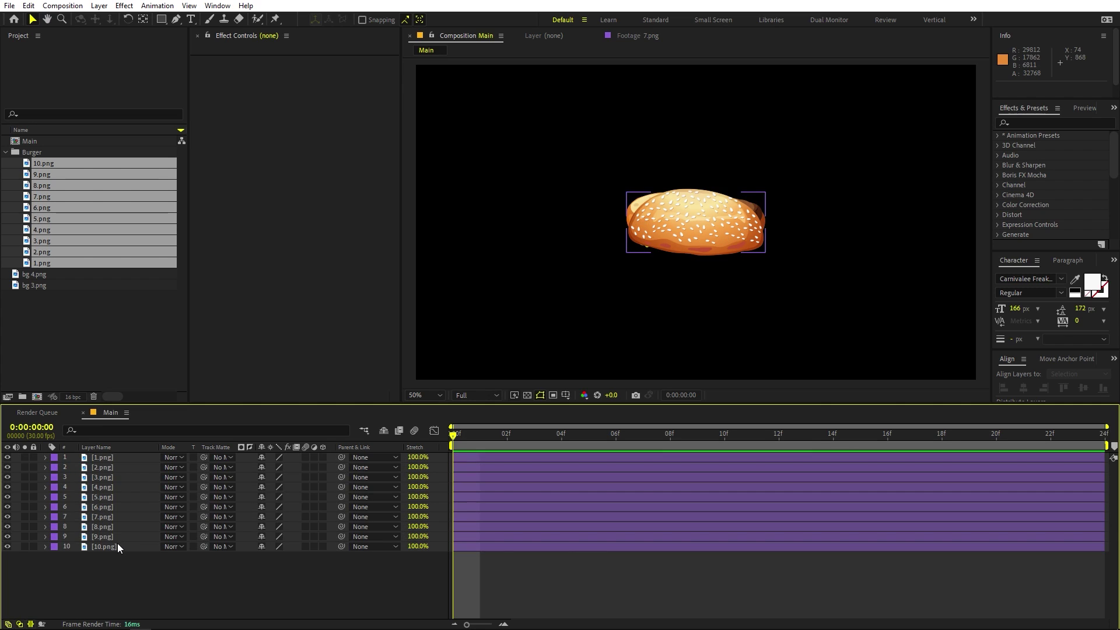
- Move the top bun (1.png) up to about 960, 210 and the bottom bun (10.png) down to about 960, 872
{"action": "left_click", "coordinate": [117, 546]}
{"action": "left_click", "coordinate": [103, 457]}
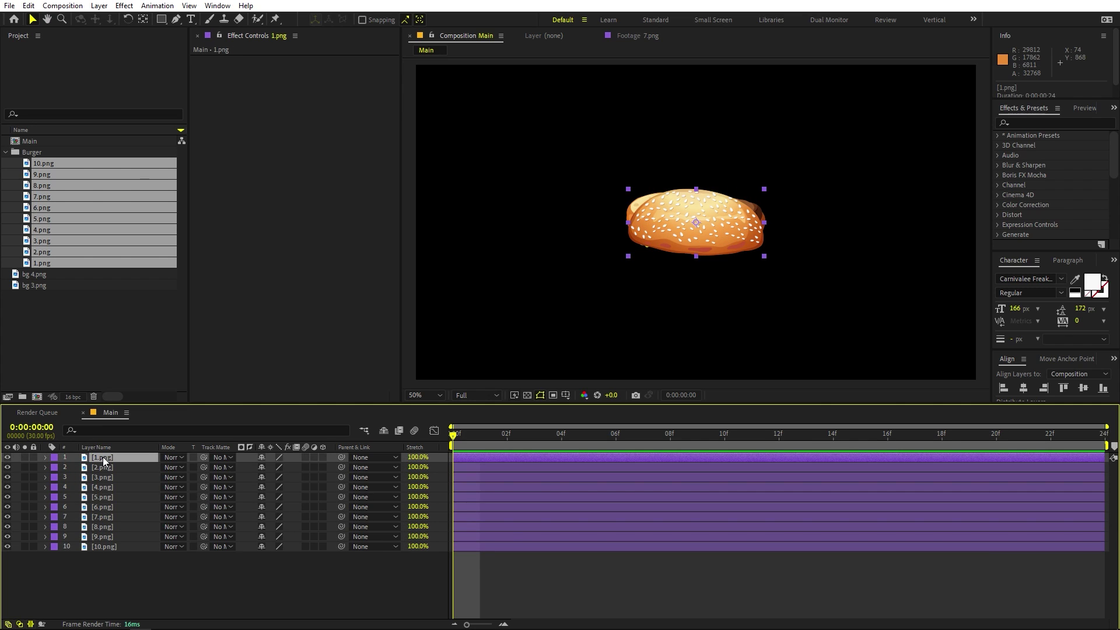
{"action": "left_click_drag", "start_coordinate": [694, 219], "coordinate": [680, 121]}
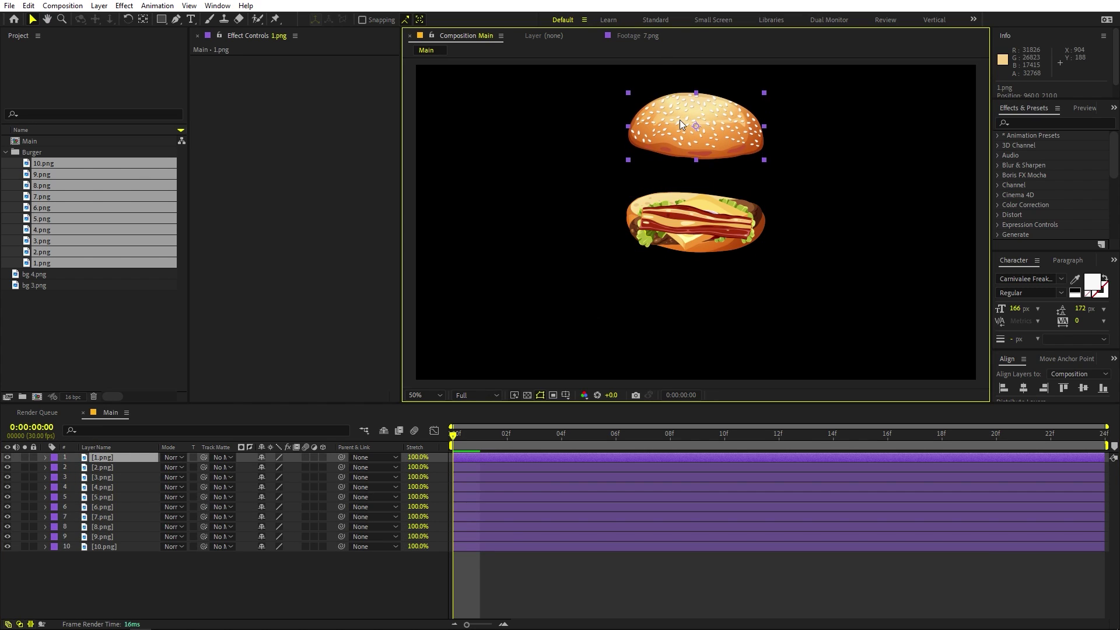
{"action": "left_click", "coordinate": [108, 547]}
{"action": "left_click_drag", "start_coordinate": [702, 247], "coordinate": [713, 344]}
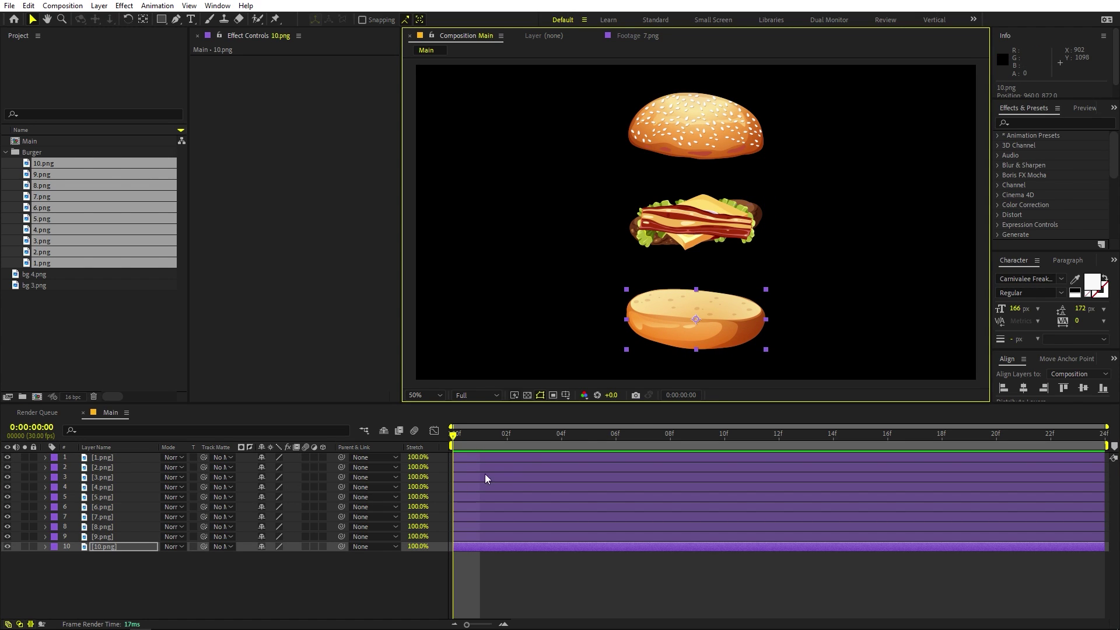
- Raise the bacon (2.png) to just below the top bun and shift the bottom bun up to about 960, 854
{"action": "left_click_drag", "start_coordinate": [709, 215], "coordinate": [712, 170]}
{"action": "left_click", "coordinate": [103, 537]}
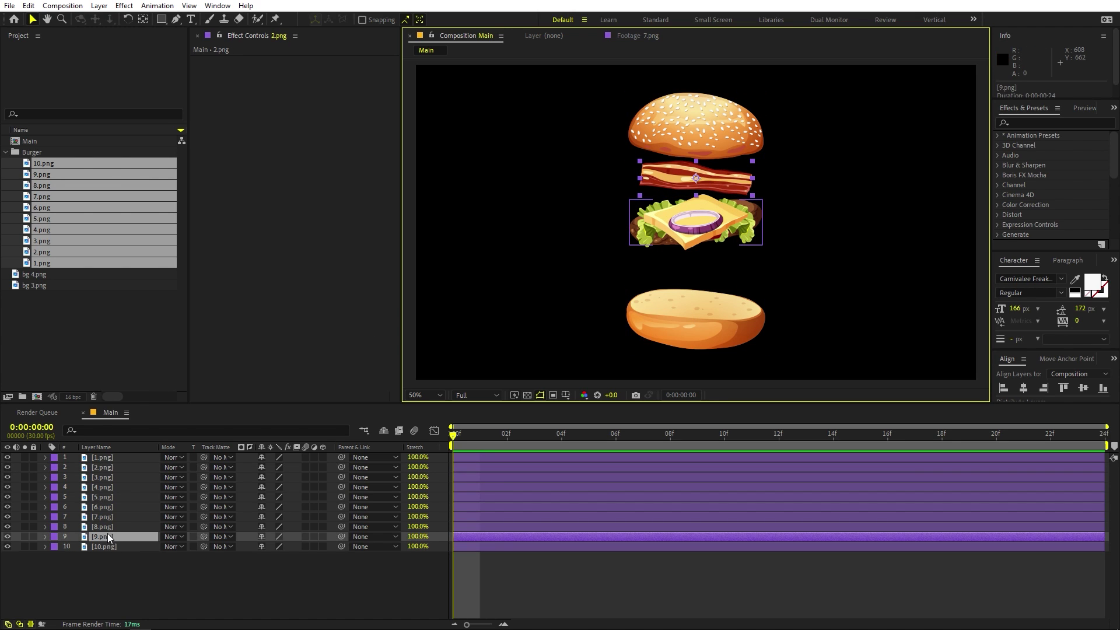
{"action": "left_click", "coordinate": [107, 548]}
{"action": "mouse_move", "coordinate": [716, 320]}
{"action": "left_mouse_down"}
{"action": "mouse_move", "coordinate": [717, 311]}
{"action": "mouse_move", "coordinate": [714, 320]}
{"action": "left_mouse_up"}
- Place the patty (9.png) on the bottom bun at about 960, 774 and rotate it by 7.2°
{"action": "left_click", "coordinate": [103, 537]}
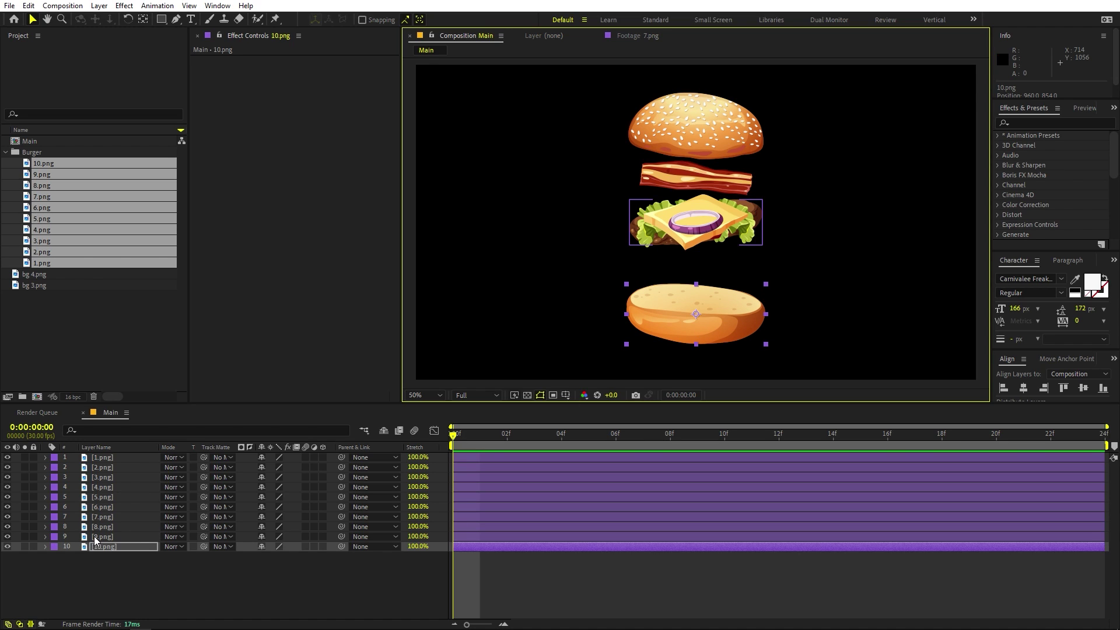
{"action": "left_click_drag", "start_coordinate": [747, 208], "coordinate": [746, 273]}
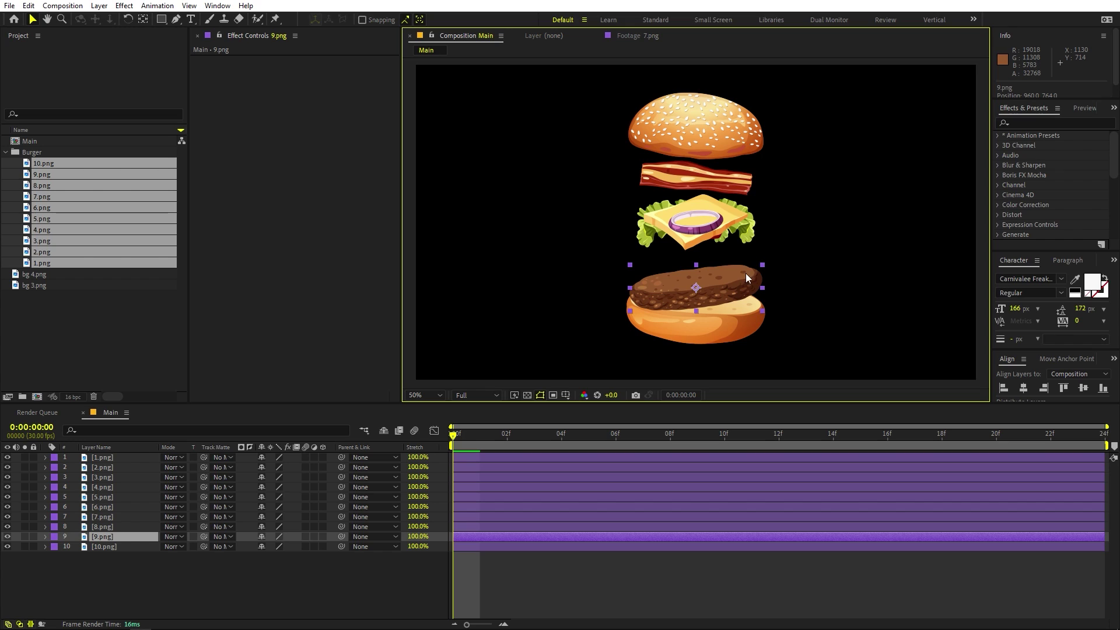
{"action": "key", "text": "r"}
{"action": "left_click_drag", "start_coordinate": [275, 546], "coordinate": [310, 543]}
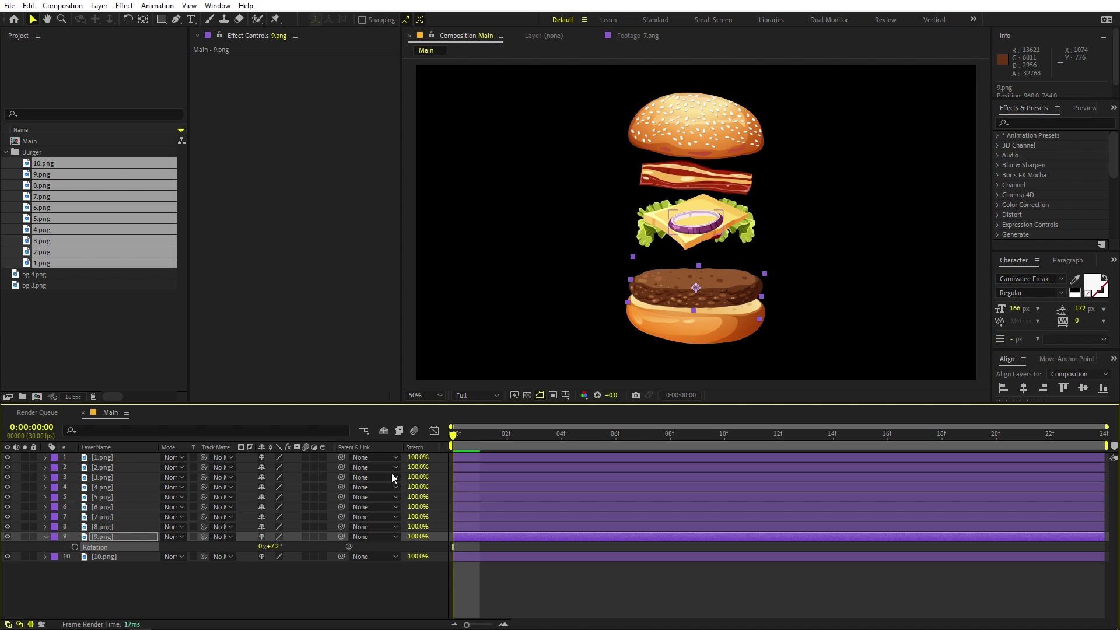
{"action": "scroll", "coordinate": [719, 289], "scroll_direction": "up", "scroll_amount": 2}
{"action": "key", "text": "Down"}
{"action": "key", "text": "Down"}
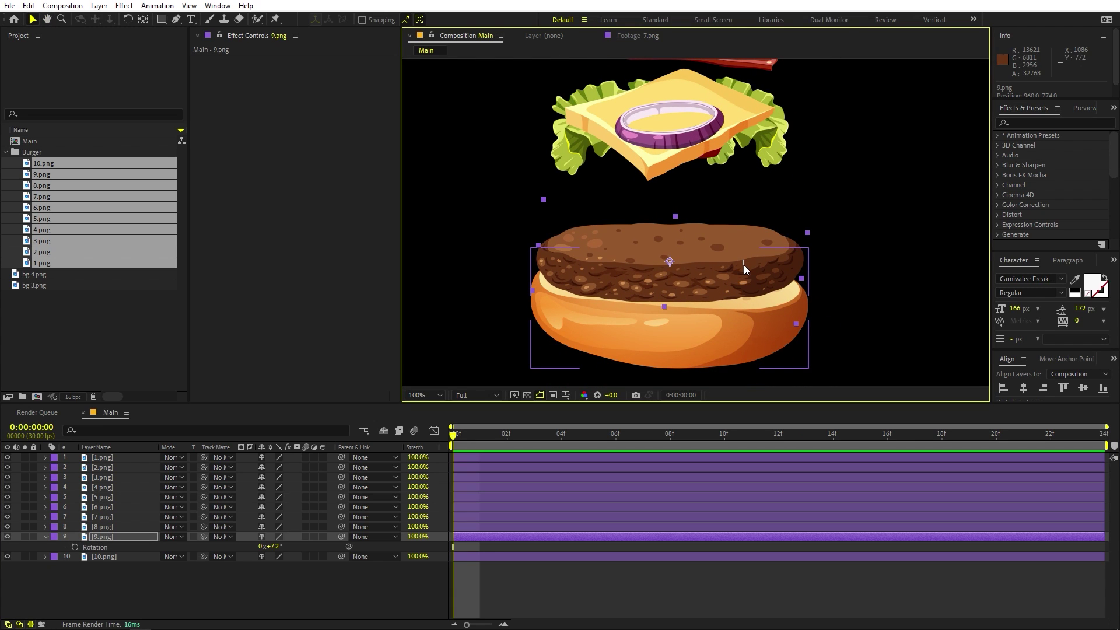
- Lay the lettuce (8.png) on the patty and set tomato slice 7.png on its right side, rotated -5.3°
{"action": "left_click", "coordinate": [124, 526]}
{"action": "left_click_drag", "start_coordinate": [764, 140], "coordinate": [770, 264]}
{"action": "left_click", "coordinate": [103, 517]}
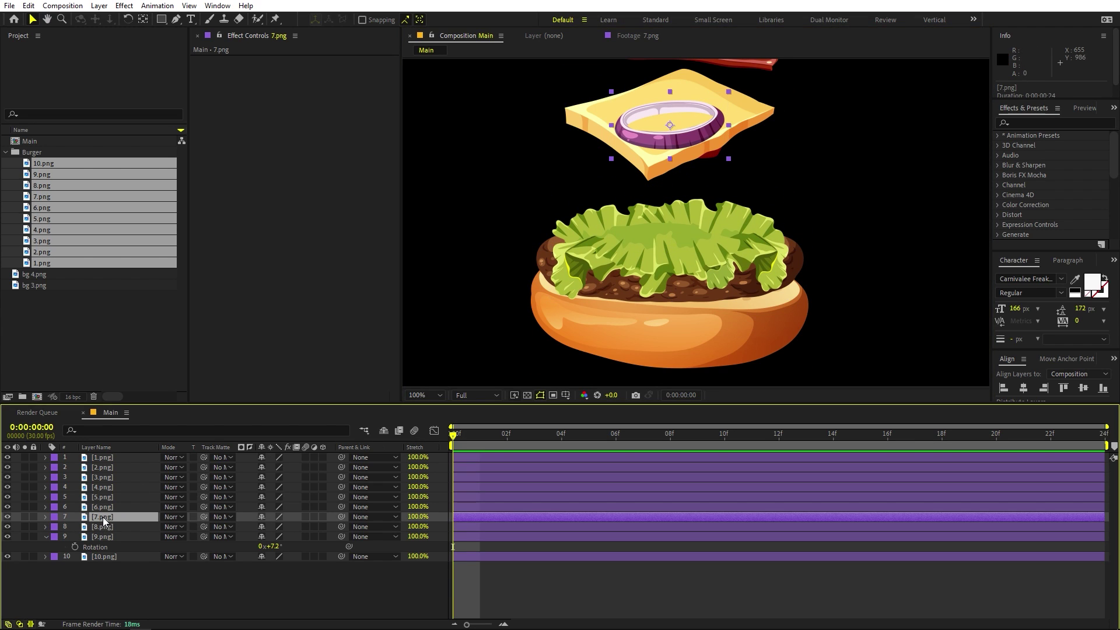
{"action": "left_click_drag", "start_coordinate": [681, 173], "coordinate": [747, 243]}
{"action": "key", "text": "r"}
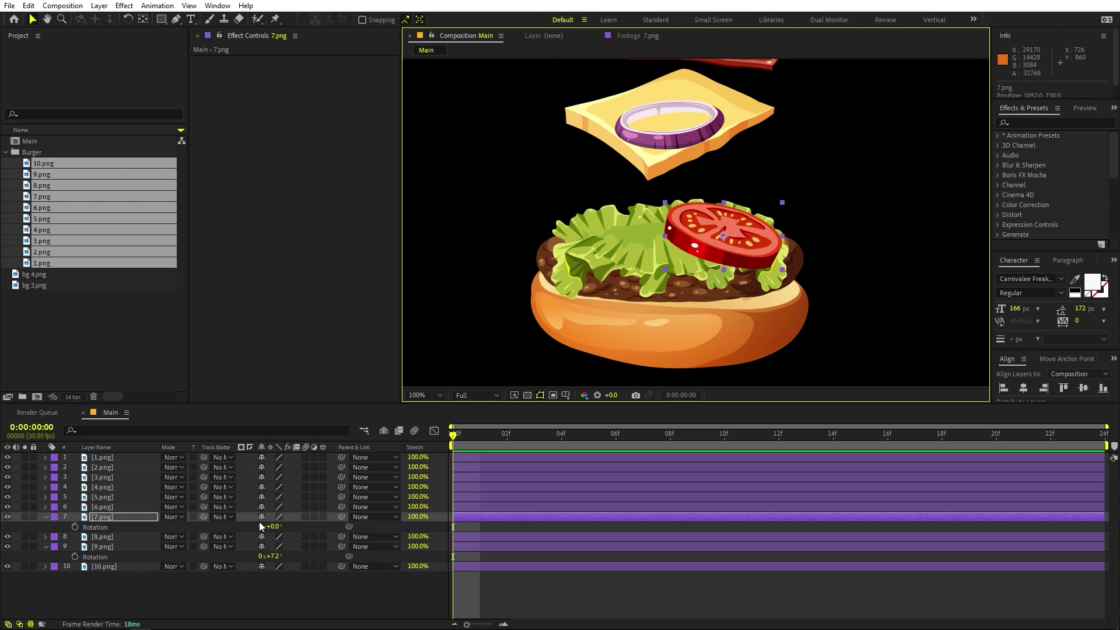
{"action": "left_click_drag", "start_coordinate": [271, 527], "coordinate": [240, 526]}
{"action": "left_click_drag", "start_coordinate": [735, 231], "coordinate": [734, 230]}
{"action": "scroll", "coordinate": [762, 175], "scroll_direction": "down", "scroll_amount": 2}
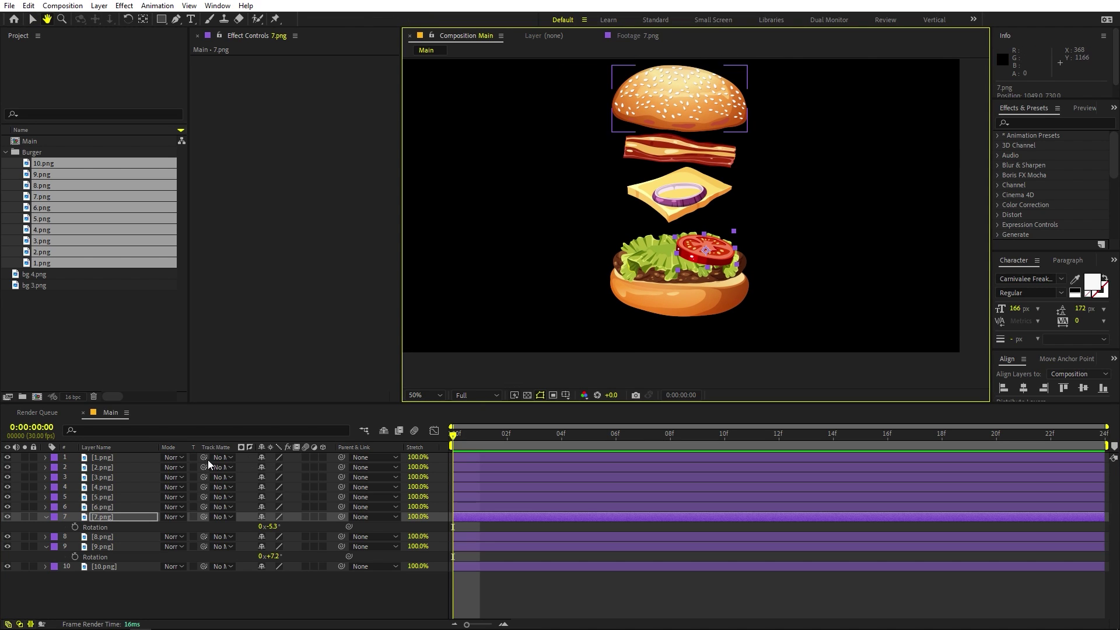
- Place onion slices 6.png and 3.png side by side above the lettuce and move the cheese (4.png) out of the way
{"action": "left_click", "coordinate": [107, 507]}
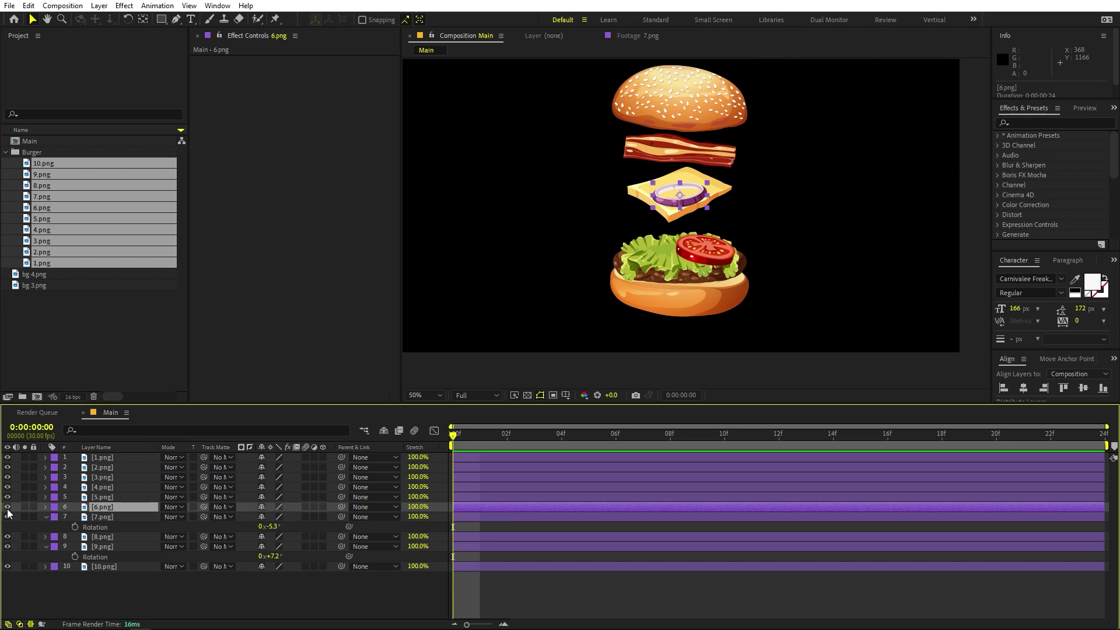
{"action": "left_click_drag", "start_coordinate": [702, 203], "coordinate": [679, 247]}
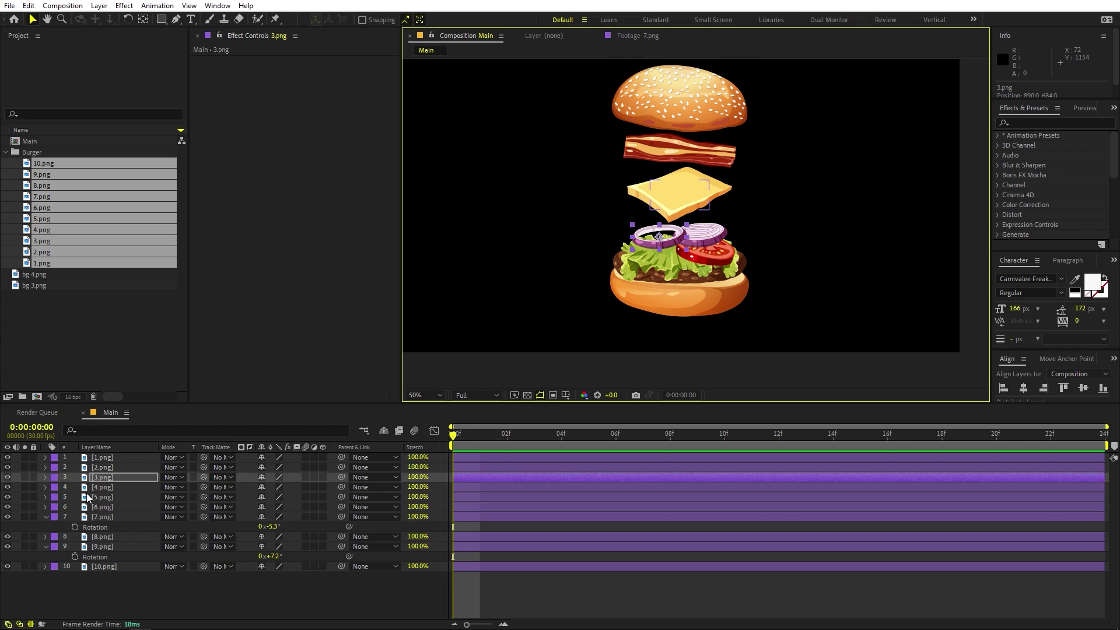
{"action": "left_click", "coordinate": [684, 208]}
{"action": "left_click_drag", "start_coordinate": [684, 208], "coordinate": [927, 215]}
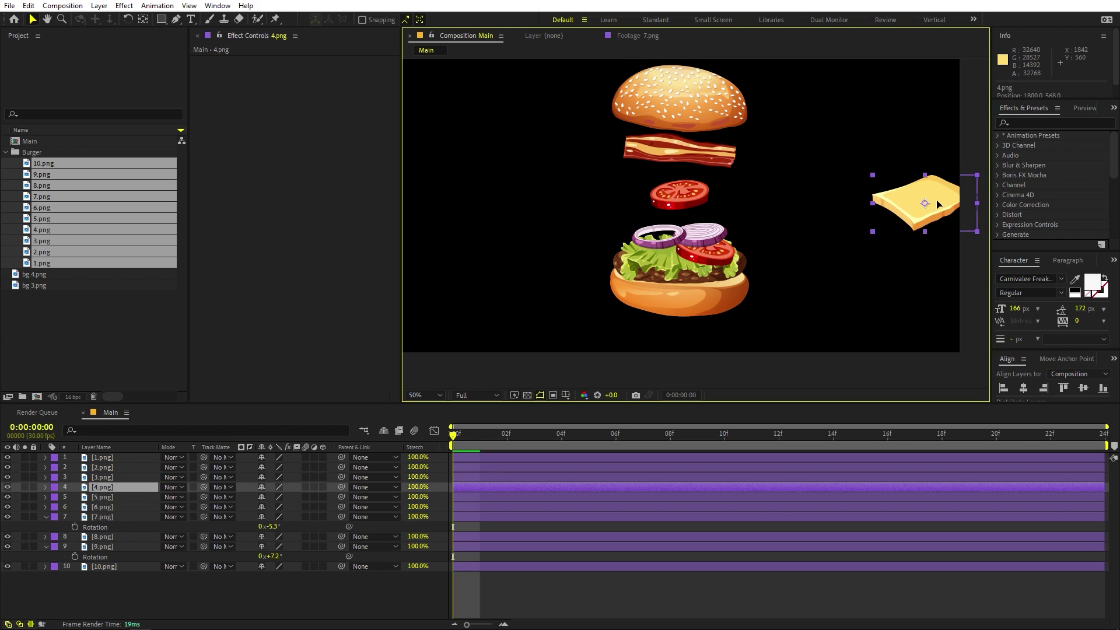
- Place tomato slice 5.png on the left side of the lettuce, beside the other tomato slice
{"action": "left_click", "coordinate": [738, 204]}
{"action": "left_click", "coordinate": [680, 248]}
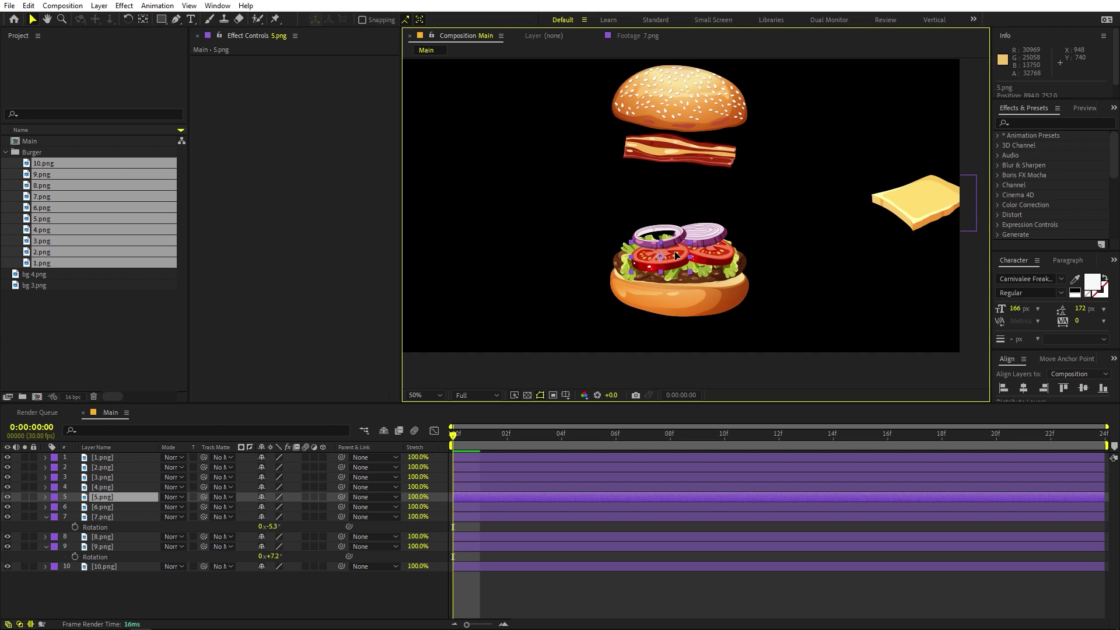
{"action": "scroll", "coordinate": [679, 248], "scroll_direction": "up", "scroll_amount": 4}
{"action": "left_click_drag", "start_coordinate": [648, 282], "coordinate": [627, 280]}
{"action": "scroll", "coordinate": [631, 213], "scroll_direction": "down", "scroll_amount": 4}
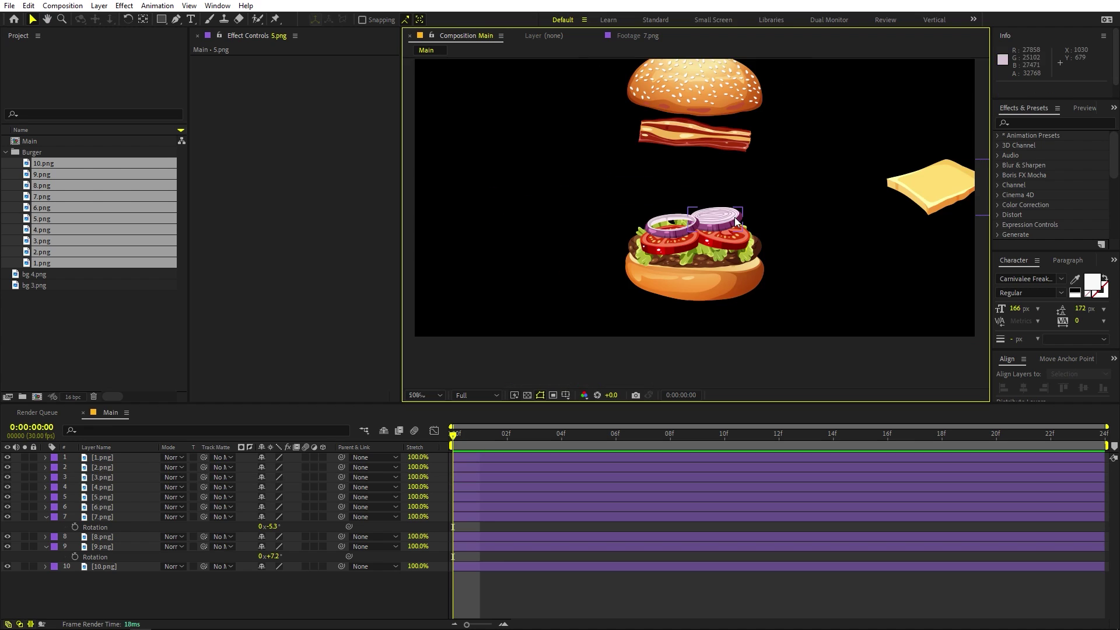
- Move the cheese back over the burger, stack its layer above 3.png and lower it onto the onions
{"action": "left_click", "coordinate": [919, 186]}
{"action": "left_click_drag", "start_coordinate": [919, 186], "coordinate": [689, 203]}
{"action": "scroll", "coordinate": [696, 194], "scroll_direction": "up", "scroll_amount": 4}
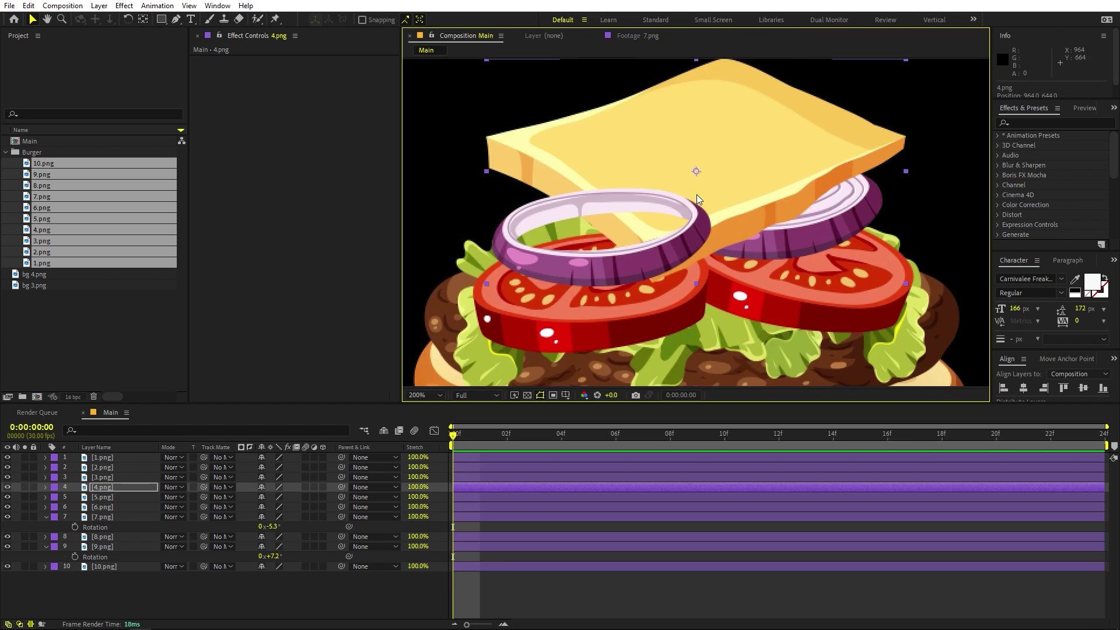
{"action": "scroll", "coordinate": [697, 195], "scroll_direction": "down", "scroll_amount": 2}
{"action": "scroll", "coordinate": [700, 187], "scroll_direction": "up", "scroll_amount": 1}
{"action": "left_click_drag", "start_coordinate": [98, 493], "coordinate": [100, 474]}
{"action": "left_click_drag", "start_coordinate": [716, 201], "coordinate": [707, 228]}
- Lower the bacon onto the cheese and the top bun onto the bacon
{"action": "left_click_drag", "start_coordinate": [712, 75], "coordinate": [709, 222]}
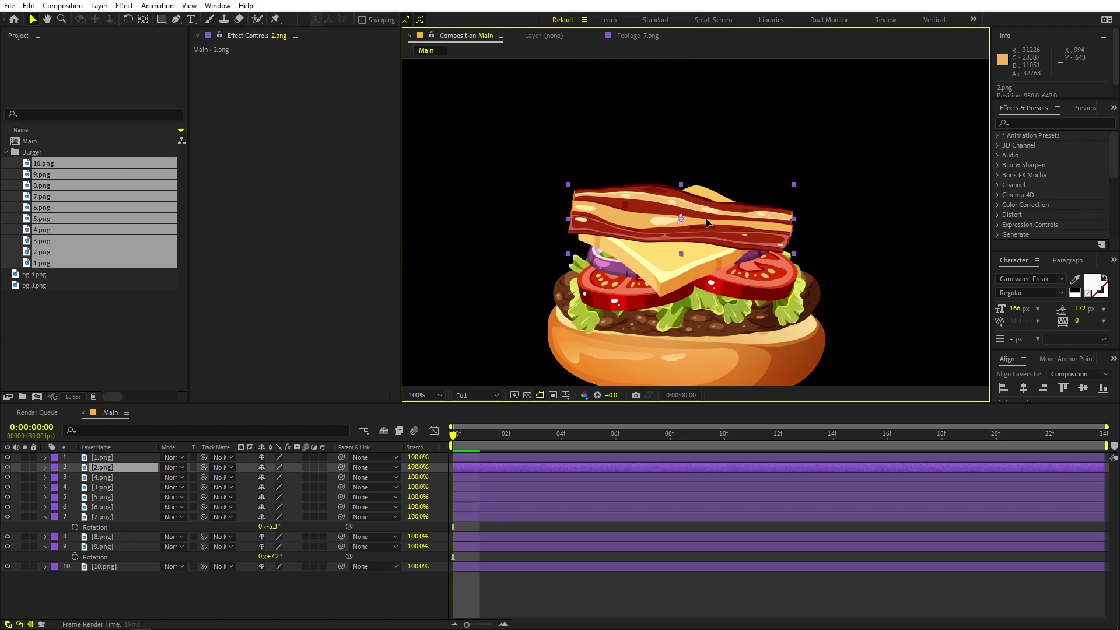
{"action": "scroll", "coordinate": [723, 168], "scroll_direction": "down", "scroll_amount": 2}
{"action": "left_click", "coordinate": [676, 95]}
{"action": "left_click_drag", "start_coordinate": [705, 107], "coordinate": [694, 217]}
{"action": "scroll", "coordinate": [693, 217], "scroll_direction": "up", "scroll_amount": 2}
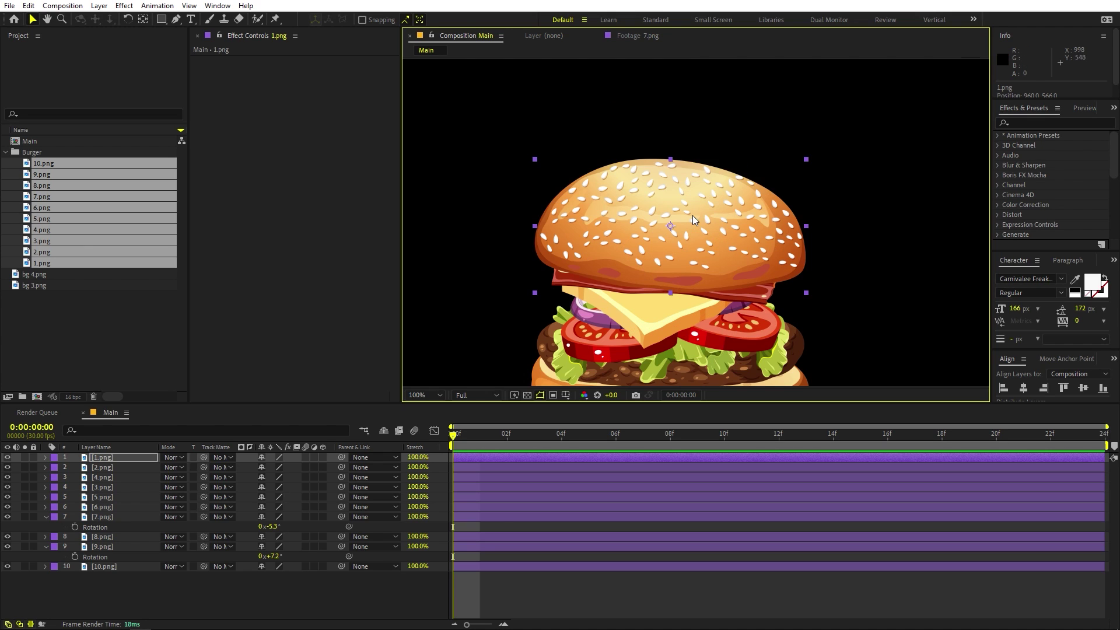
- Rotate the bacon to -5.1°, lower it to about 951, 659, and reseat the top bun at about 957, 579
{"action": "left_click", "coordinate": [97, 471]}
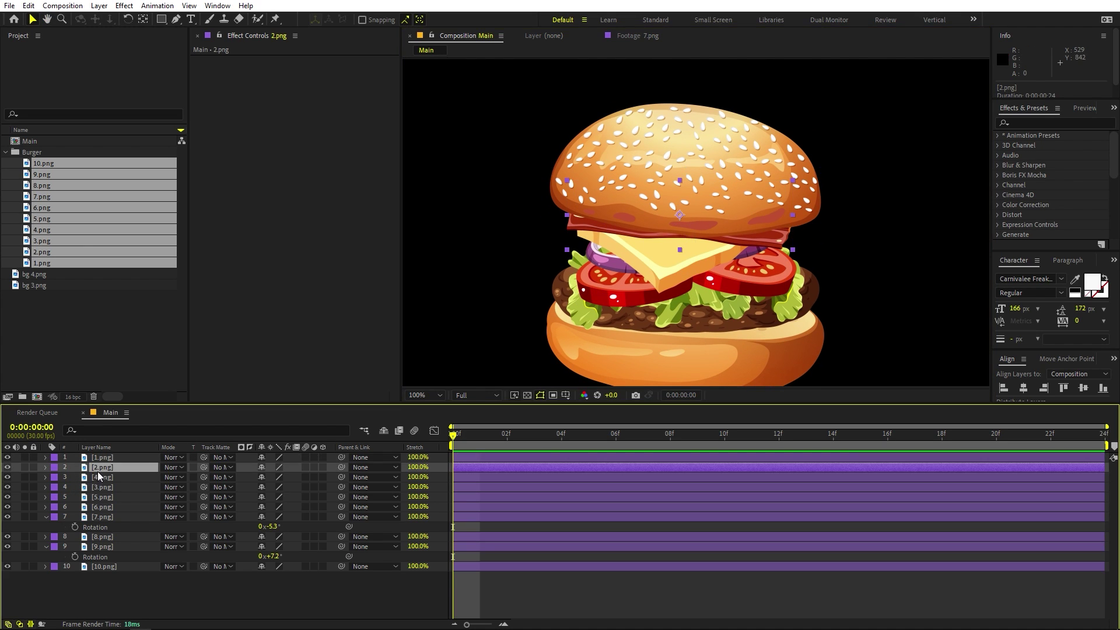
{"action": "key", "text": "r"}
{"action": "left_click_drag", "start_coordinate": [273, 479], "coordinate": [270, 479]}
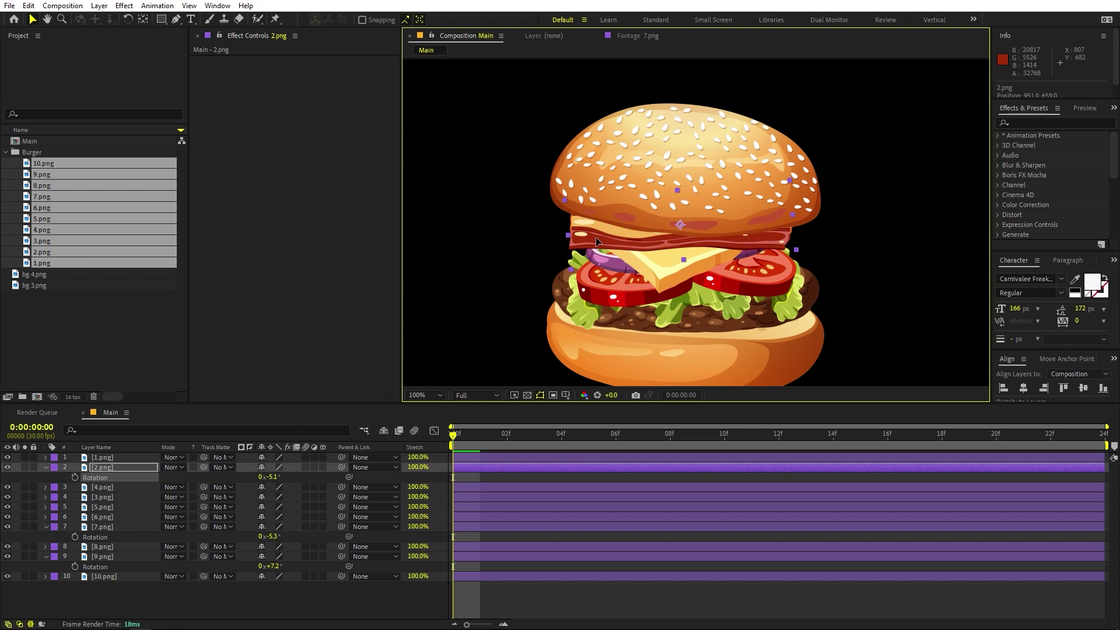
{"action": "left_click", "coordinate": [717, 171]}
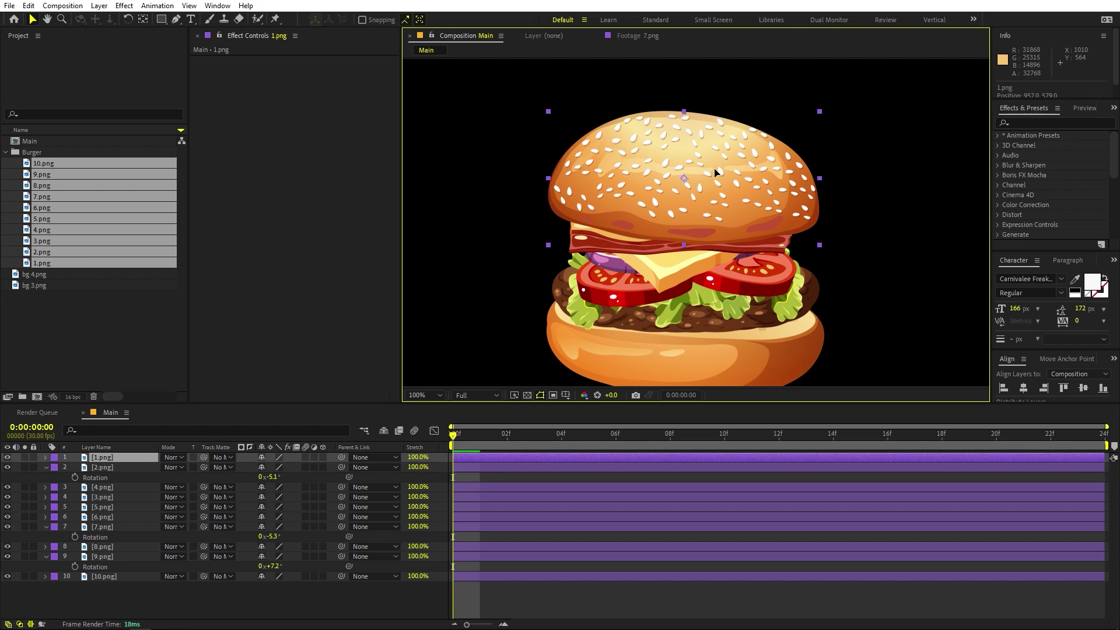
- Nudge the right-hand onion slice (6.png) down and to the right to about 1040, 708 so it shows beneath the bacon
{"action": "left_click", "coordinate": [124, 509]}
{"action": "left_click", "coordinate": [121, 516]}
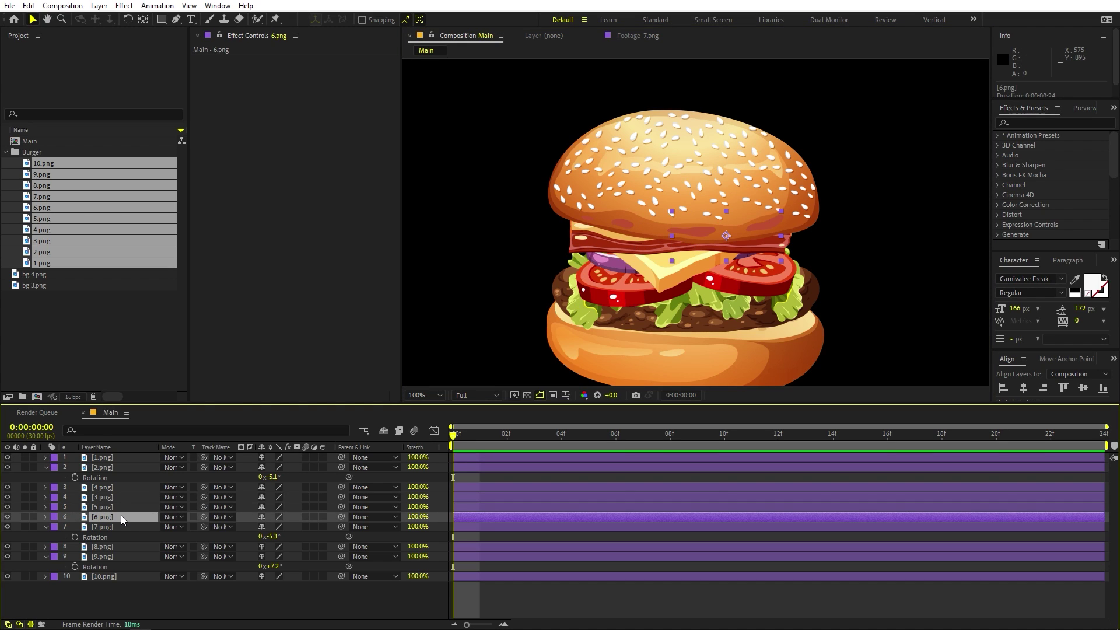
{"action": "key", "text": "shift+Down"}
{"action": "key", "text": "shift+Down"}
{"action": "key", "text": "shift+Down"}
{"action": "key", "text": "shift+Right"}
{"action": "key", "text": "comma"}
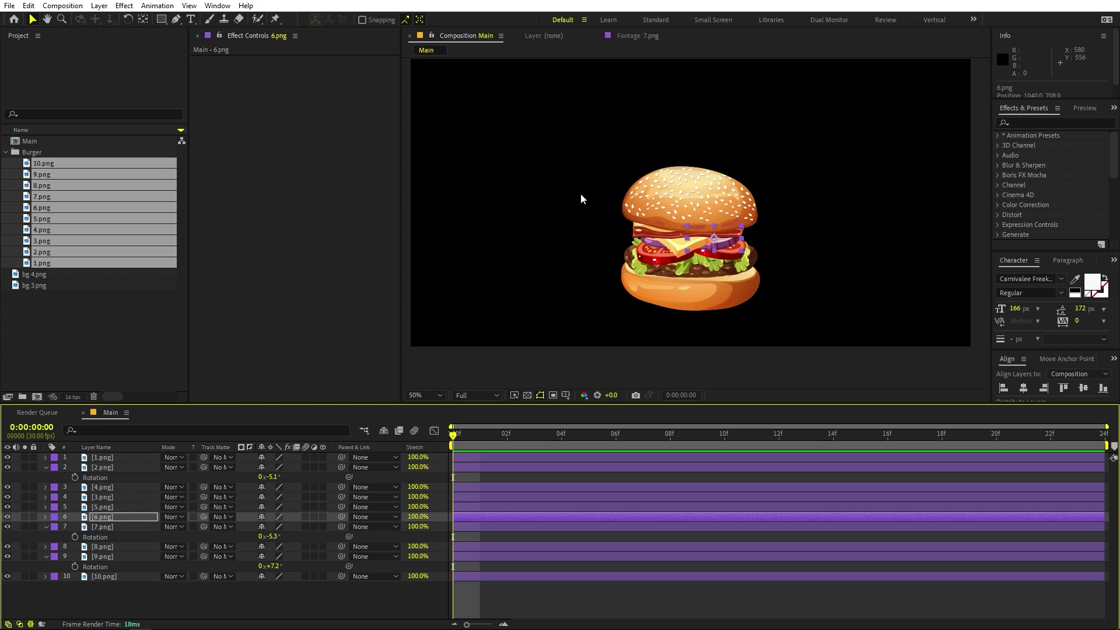
{"action": "key", "text": "comma"}
{"action": "key", "text": "period"}
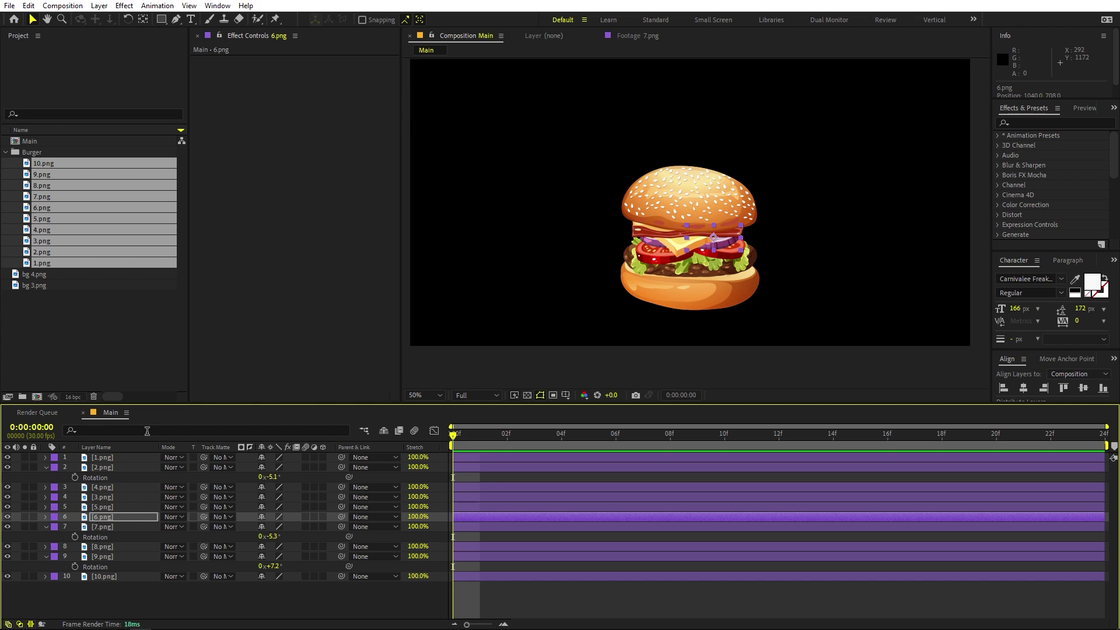
- Select all ten burger layers and move the whole burger to the frame's centre, with the top bun at about 933, 403
{"action": "left_click", "coordinate": [113, 577]}
{"action": "left_click", "coordinate": [115, 457], "text": "shift"}
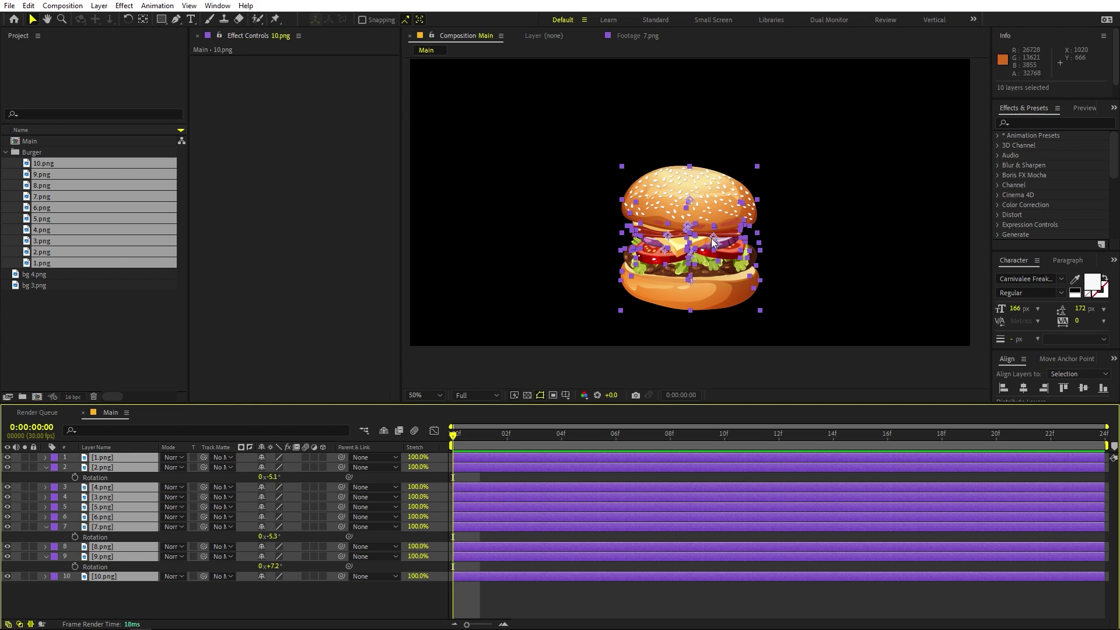
{"action": "left_click_drag", "start_coordinate": [716, 205], "coordinate": [717, 154]}
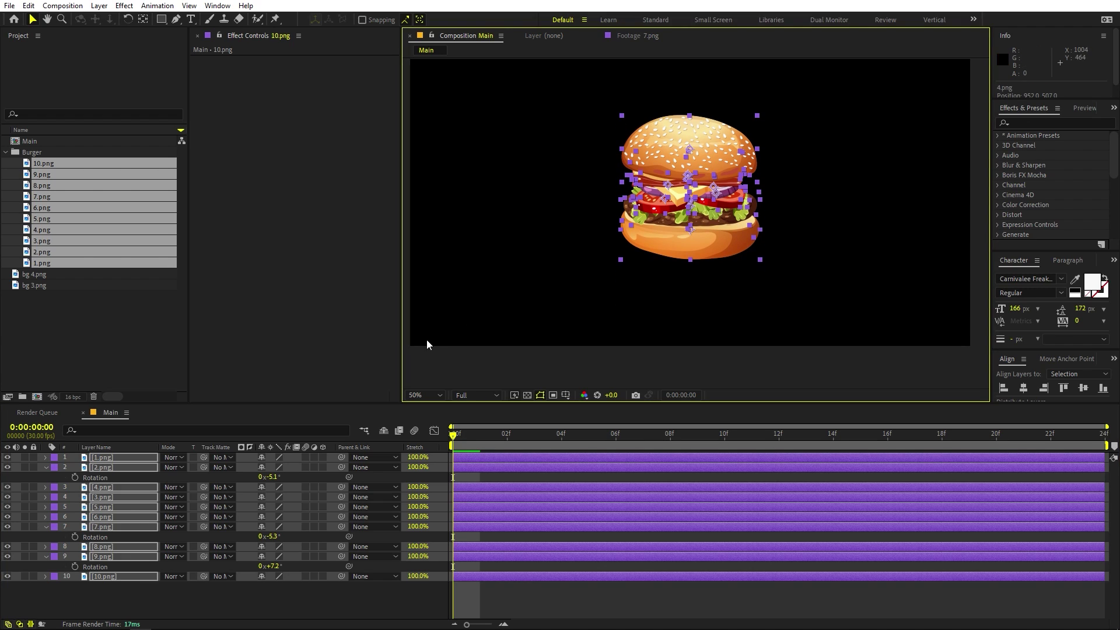
{"action": "left_click", "coordinate": [434, 395]}
{"action": "left_click", "coordinate": [434, 420]}
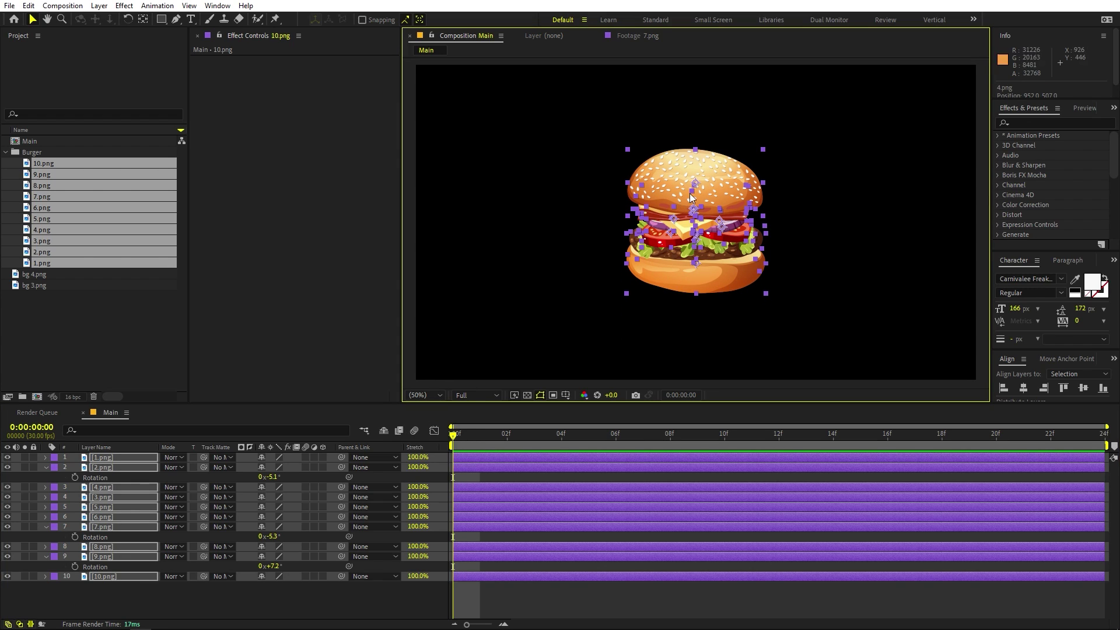
{"action": "left_click_drag", "start_coordinate": [719, 186], "coordinate": [711, 188]}
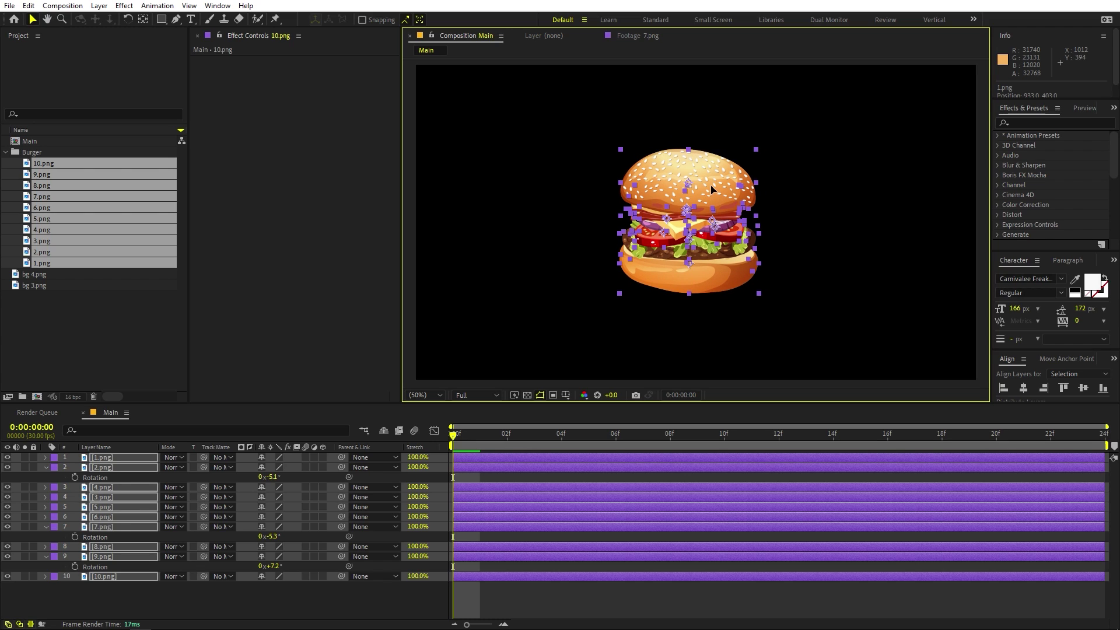
- Reveal Position on all layers, set the composition's duration to 0:00:10:24 and extend every layer to the composition's end
{"action": "left_click", "coordinate": [152, 563]}
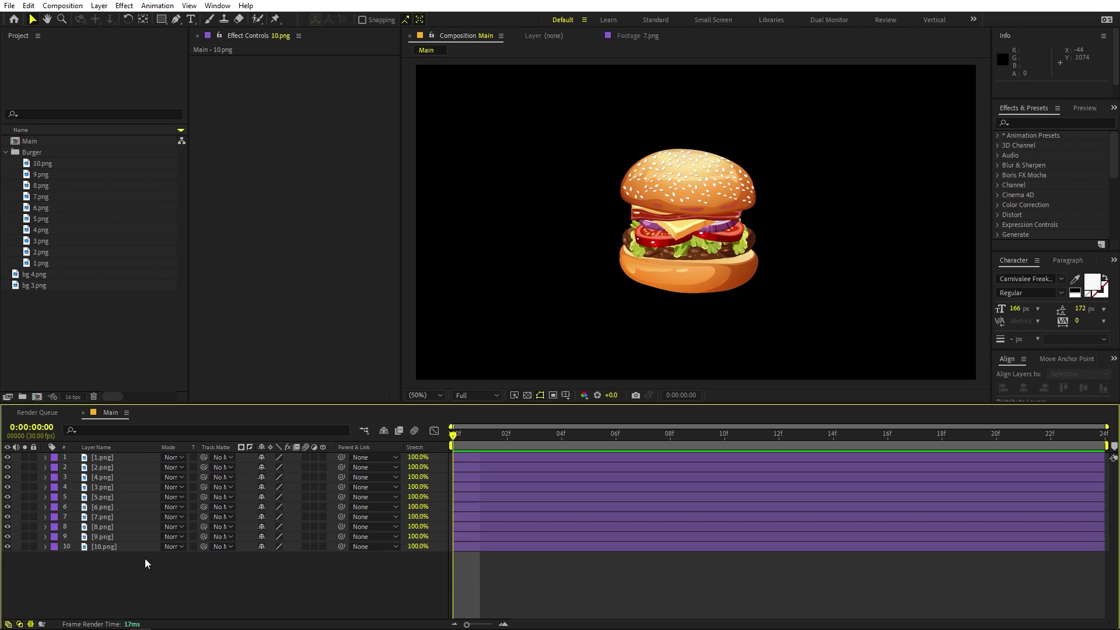
{"action": "key", "text": "ctrl+a"}
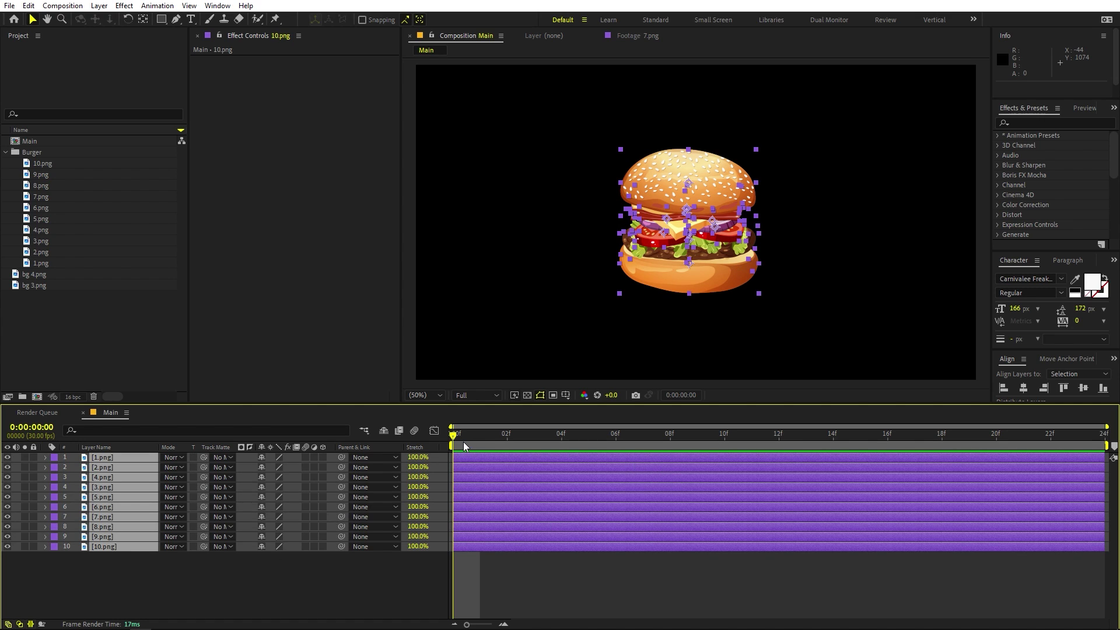
{"action": "key", "text": "p"}
{"action": "left_click_drag", "start_coordinate": [461, 435], "coordinate": [1025, 456]}
{"action": "left_click", "coordinate": [63, 5]}
{"action": "left_click", "coordinate": [76, 26]}
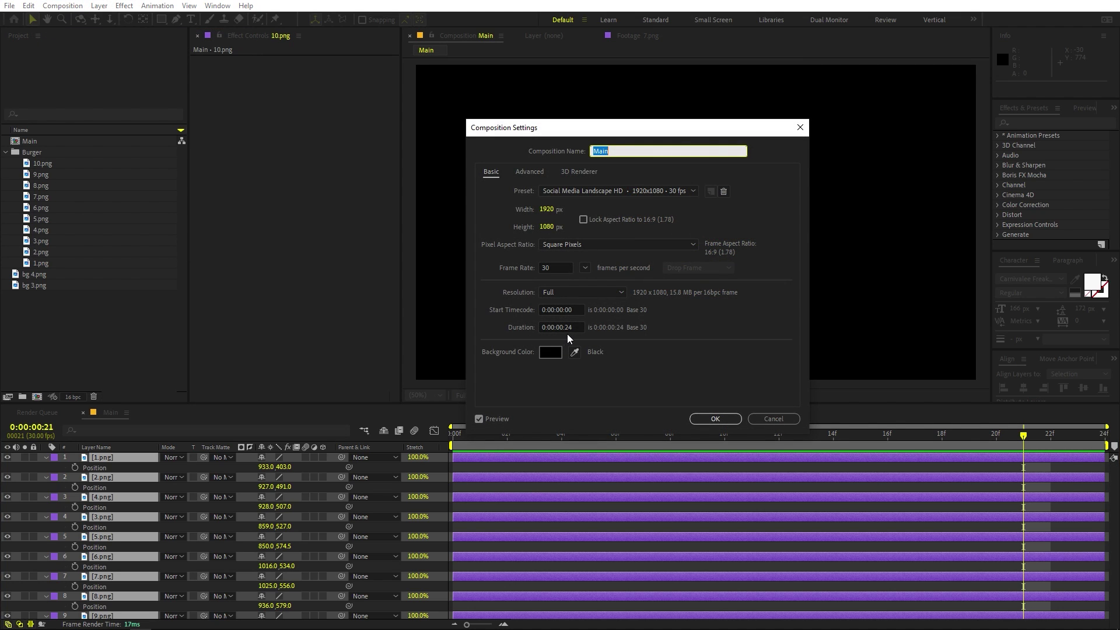
{"action": "left_click", "coordinate": [558, 328]}
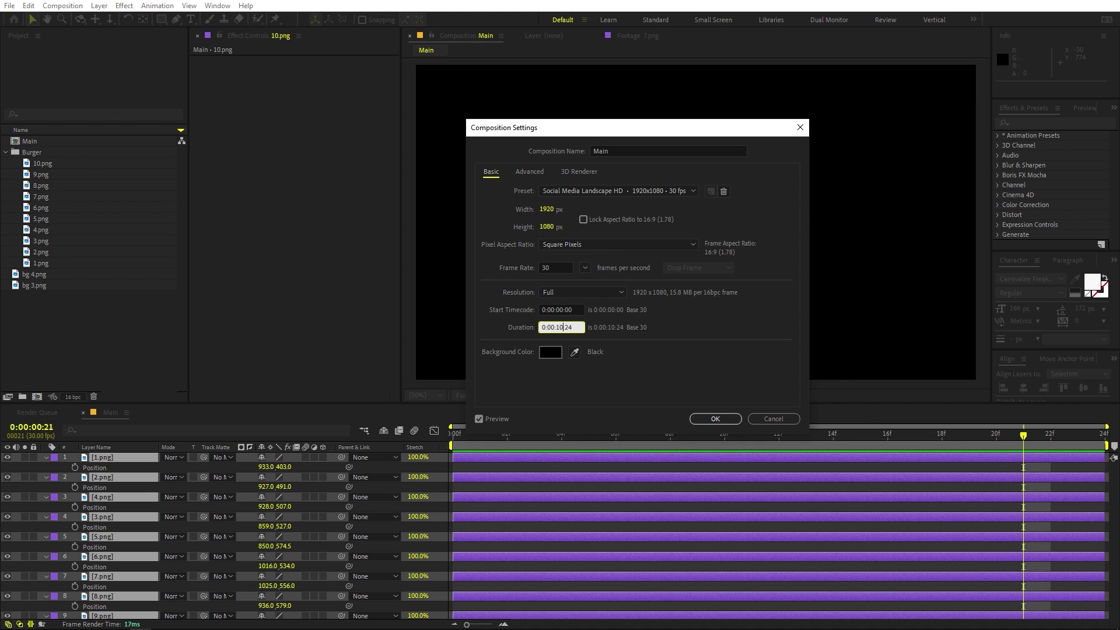
{"action": "left_click", "coordinate": [698, 420]}
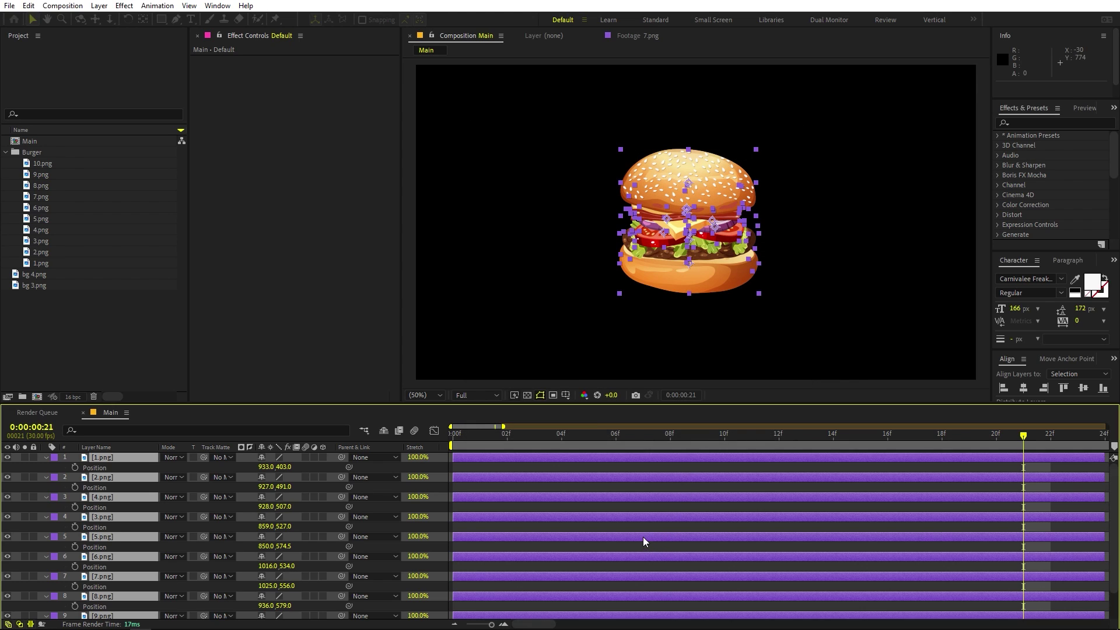
{"action": "left_click_drag", "start_coordinate": [500, 458], "coordinate": [1106, 459]}
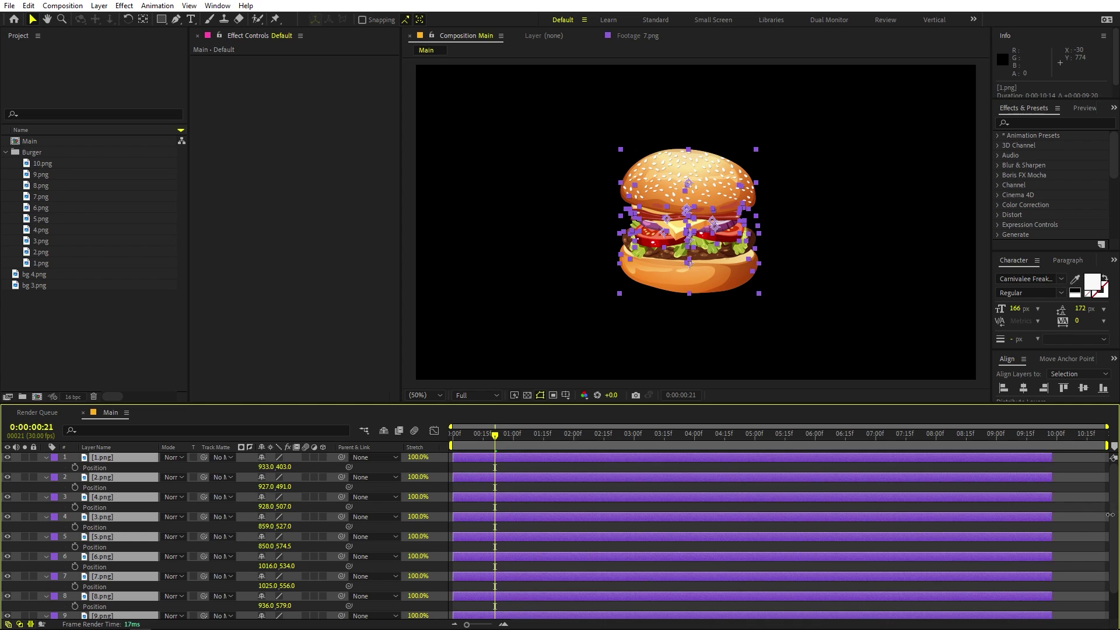
- Add a Position keyframe to all ten layers at 0:00:06:28, collapse their properties and deselect them
{"action": "left_click_drag", "start_coordinate": [506, 440], "coordinate": [872, 458]}
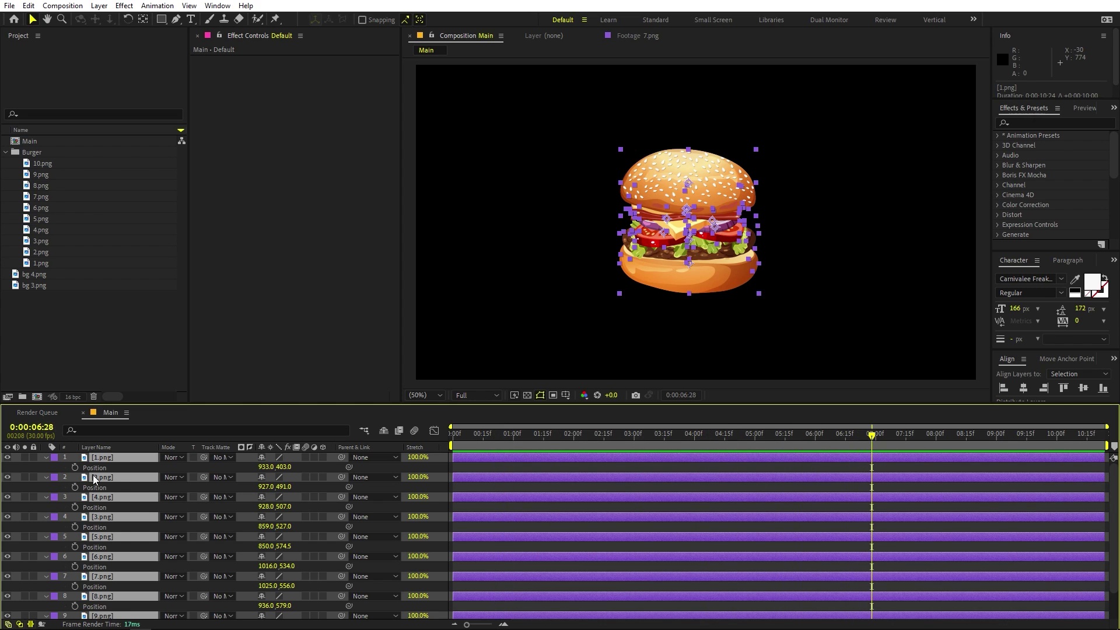
{"action": "left_click_drag", "start_coordinate": [80, 471], "coordinate": [78, 619]}
{"action": "key", "text": "alt+shift+p"}
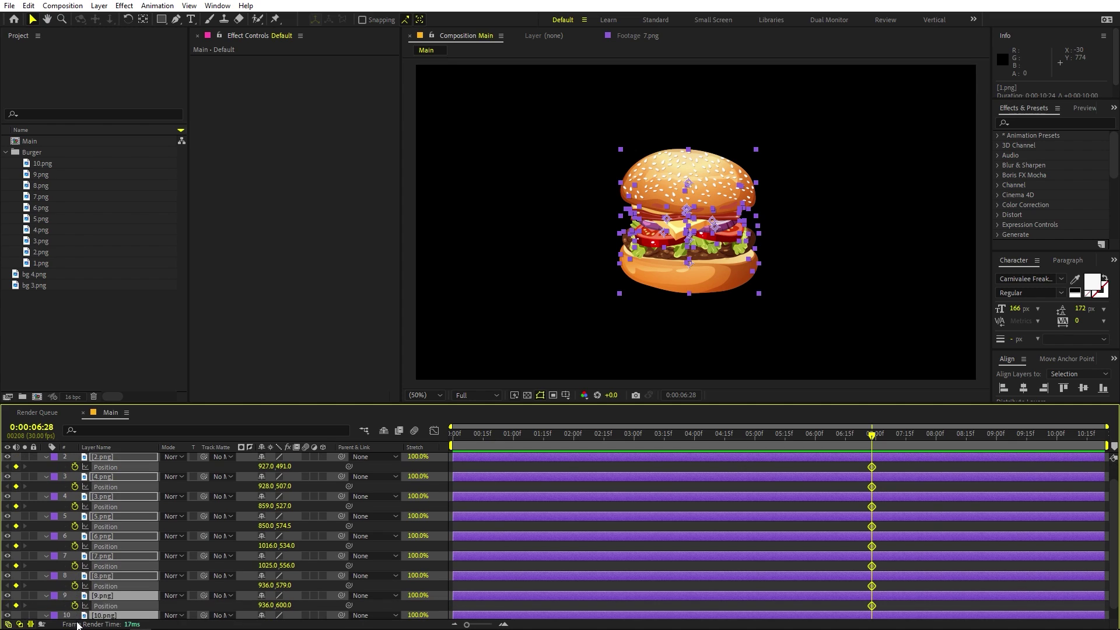
{"action": "scroll", "coordinate": [76, 618], "scroll_direction": "down", "scroll_amount": 2}
{"action": "left_click", "coordinate": [74, 614]}
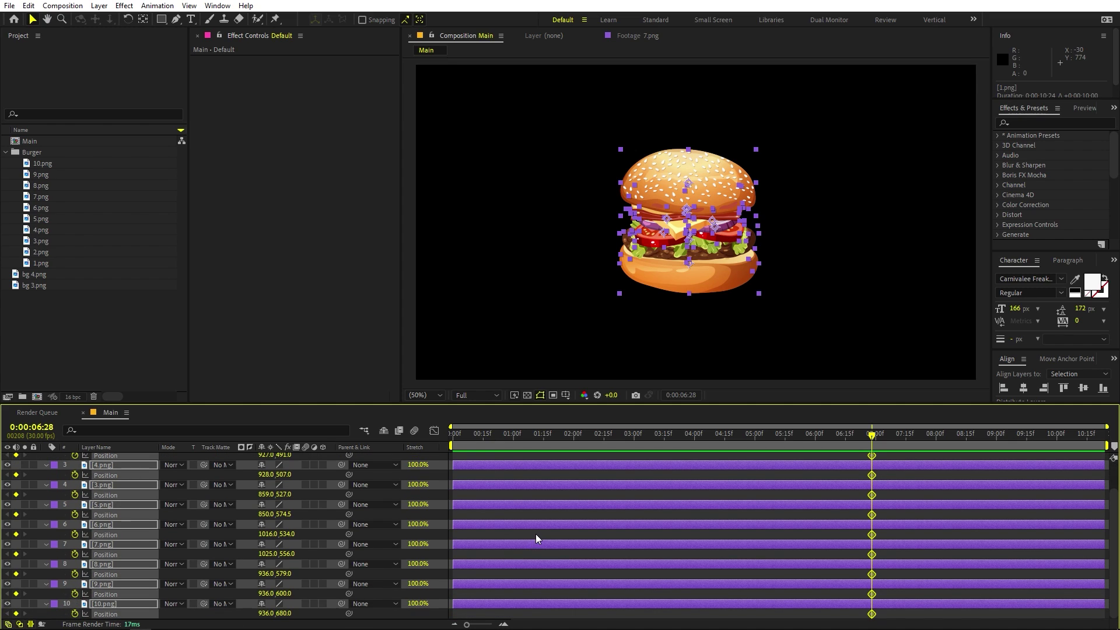
{"action": "key", "text": "p"}
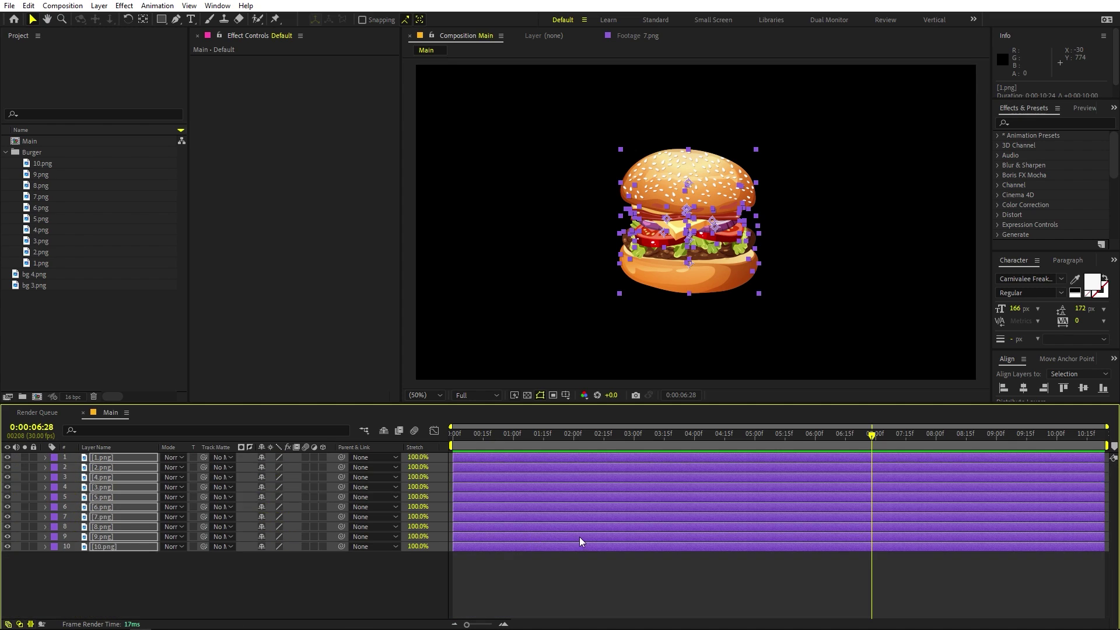
{"action": "left_click", "coordinate": [562, 572]}
- Hide layers 1.png through 9.png, leaving only the bottom bun (10.png) visible
{"action": "left_click", "coordinate": [107, 537]}
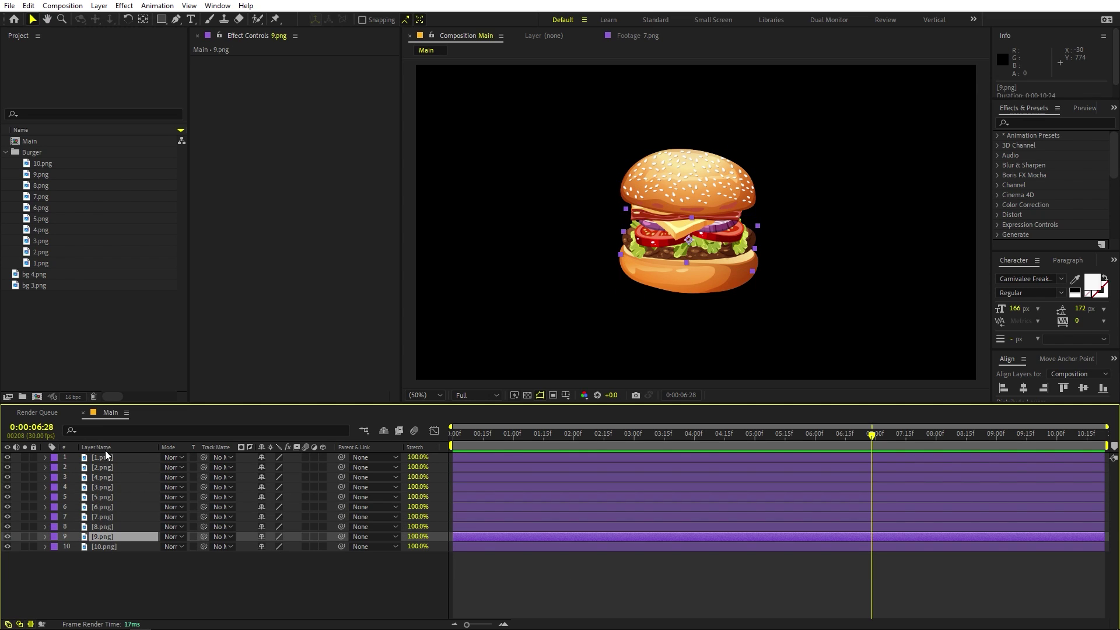
{"action": "left_click", "coordinate": [102, 458], "text": "shift"}
{"action": "left_click_drag", "start_coordinate": [7, 459], "coordinate": [8, 537]}
- Reveal the bottom bun's (10.png) Position and move its keyframe earlier to about 0:00:00:22
{"action": "left_click", "coordinate": [125, 546]}
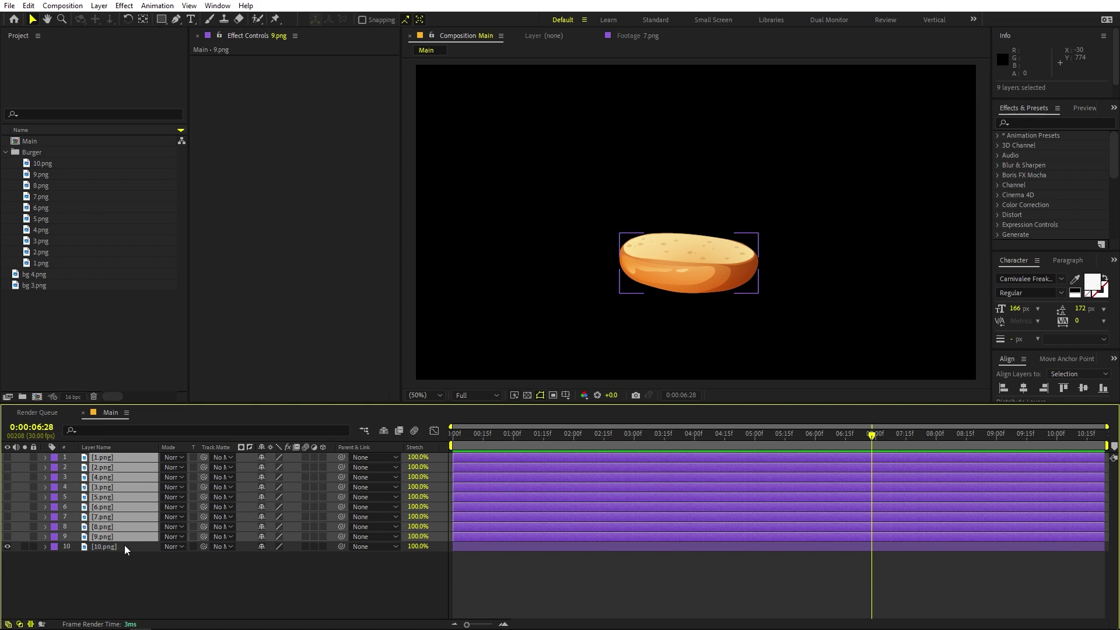
{"action": "key", "text": "p"}
{"action": "left_click_drag", "start_coordinate": [870, 557], "coordinate": [497, 557]}
{"action": "left_click", "coordinate": [518, 429]}
- At 0:00:00:00, keyframe the bottom bun straight up above the frame at about 936, -138
{"action": "key", "text": "Home"}
{"action": "left_click", "coordinate": [294, 574]}
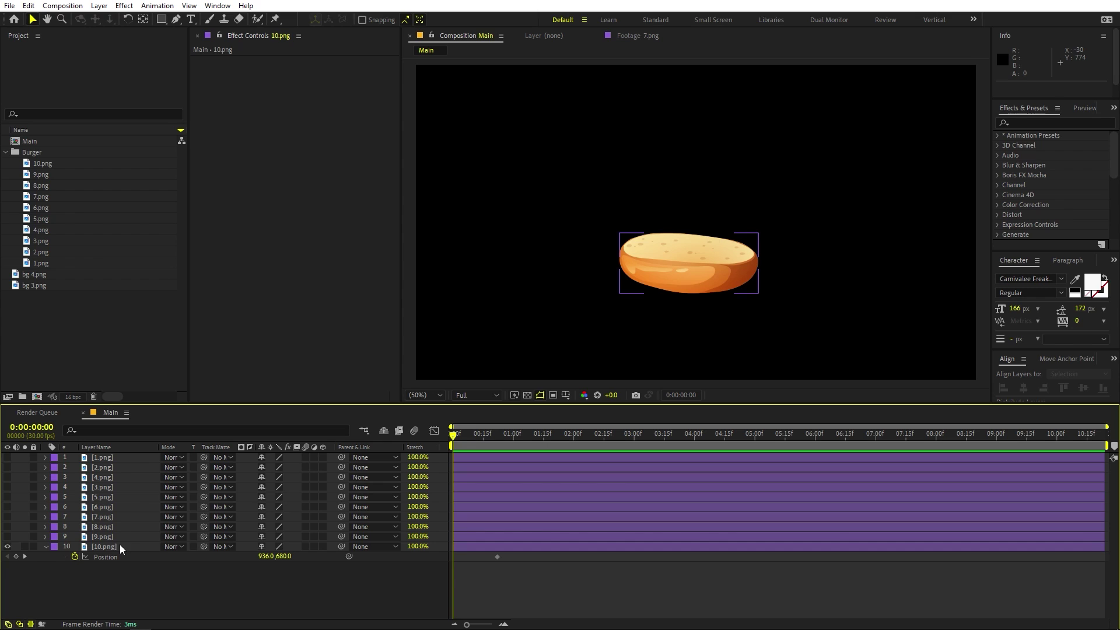
{"action": "left_click", "coordinate": [120, 547]}
{"action": "left_click_drag", "start_coordinate": [699, 272], "coordinate": [693, 37]}
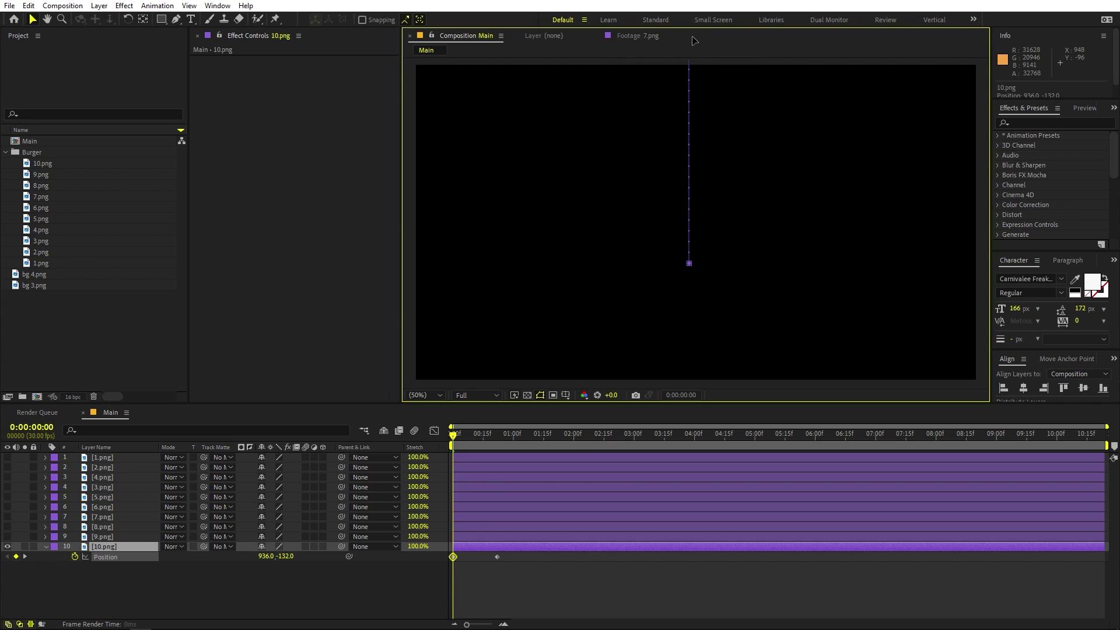
- Preview the bottom bun's drop and examine its motion between the two Position keyframes
{"action": "left_click", "coordinate": [460, 572]}
{"action": "left_click_drag", "start_coordinate": [467, 624], "coordinate": [474, 626]}
{"action": "key", "text": "space"}
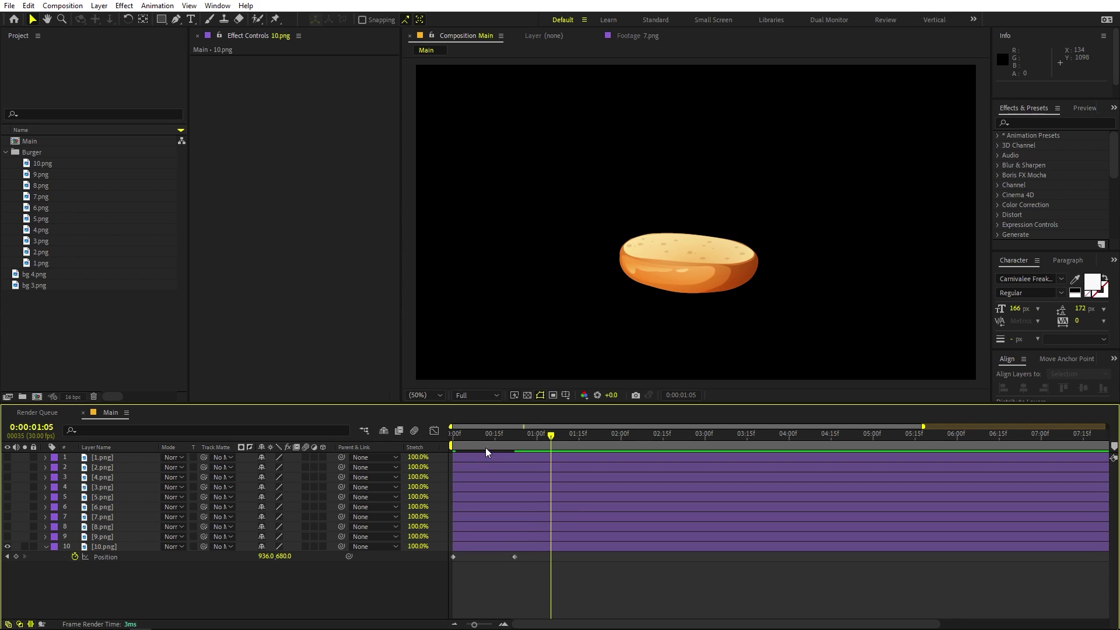
{"action": "key", "text": "space"}
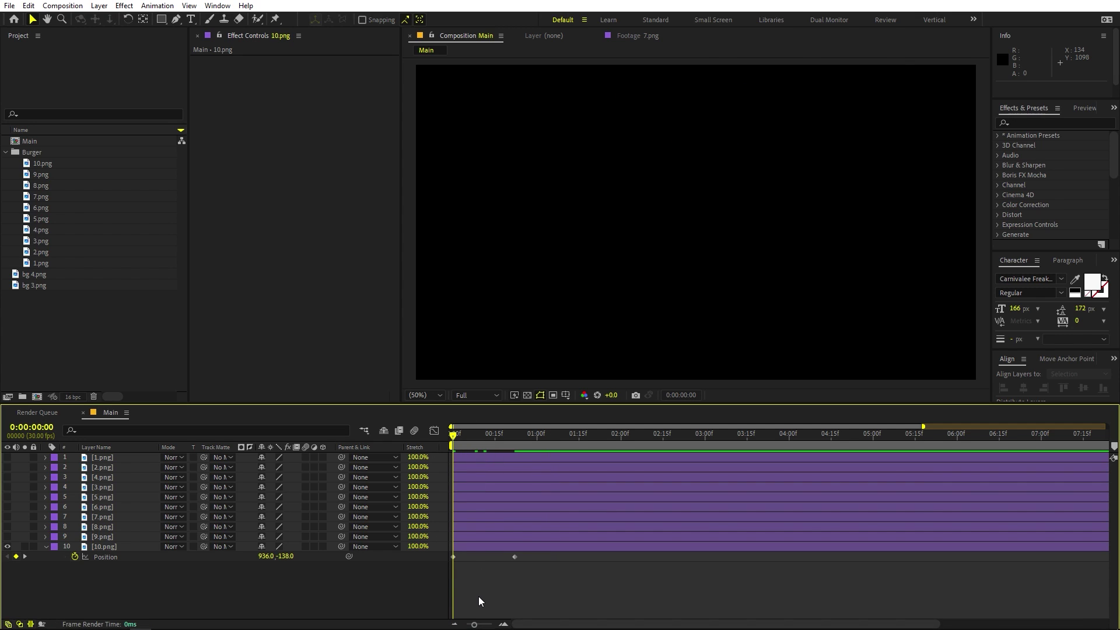
{"action": "left_click_drag", "start_coordinate": [474, 626], "coordinate": [483, 625]}
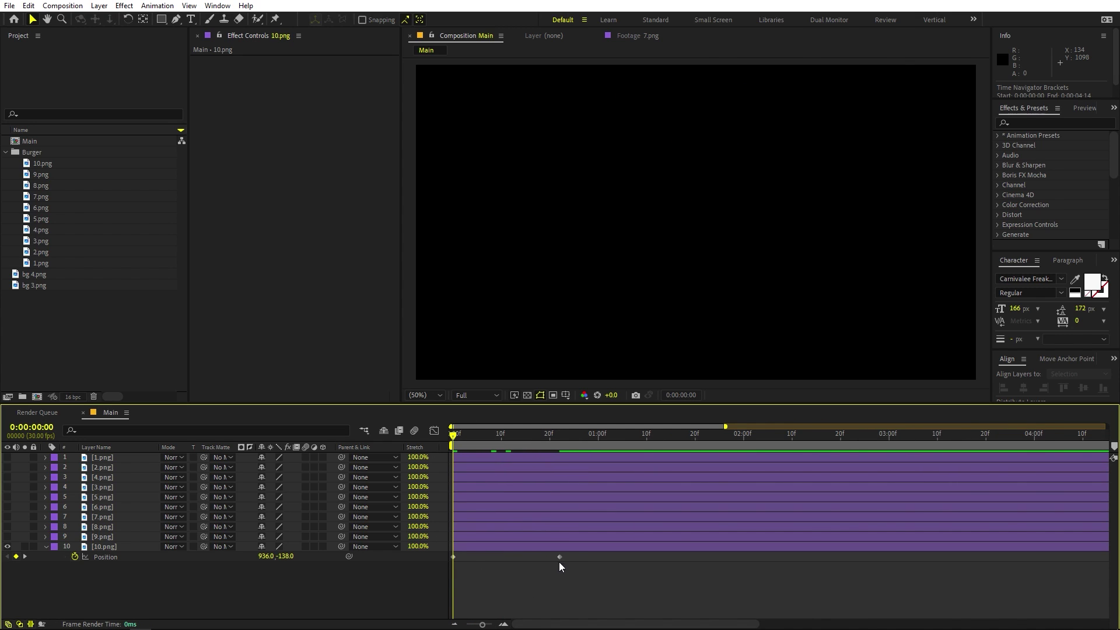
{"action": "left_click_drag", "start_coordinate": [484, 445], "coordinate": [501, 445]}
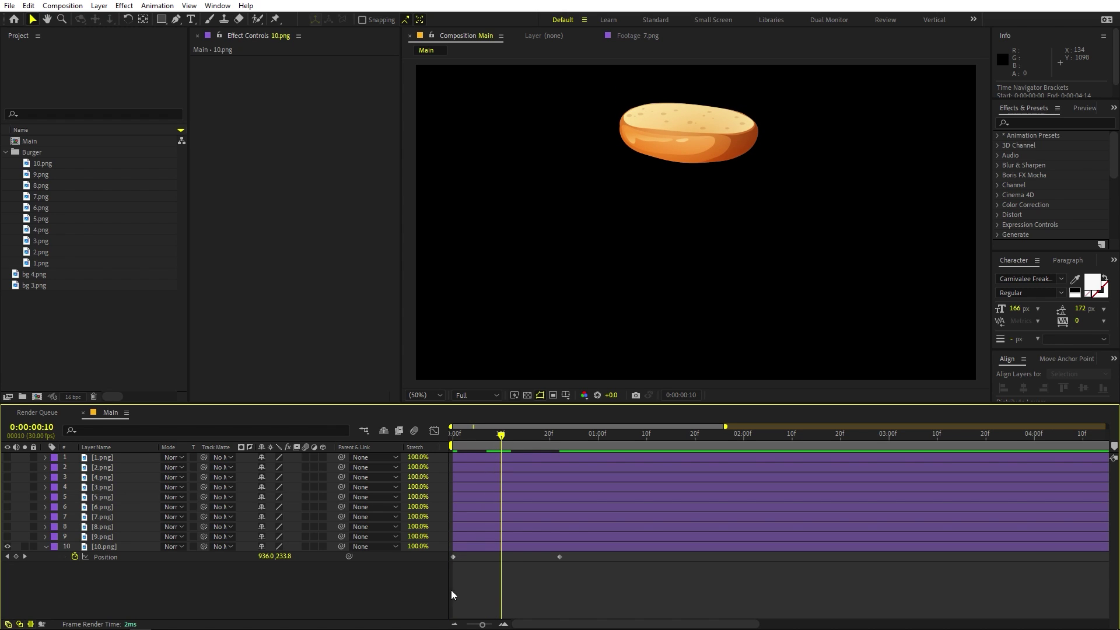
{"action": "left_click_drag", "start_coordinate": [486, 625], "coordinate": [490, 626]}
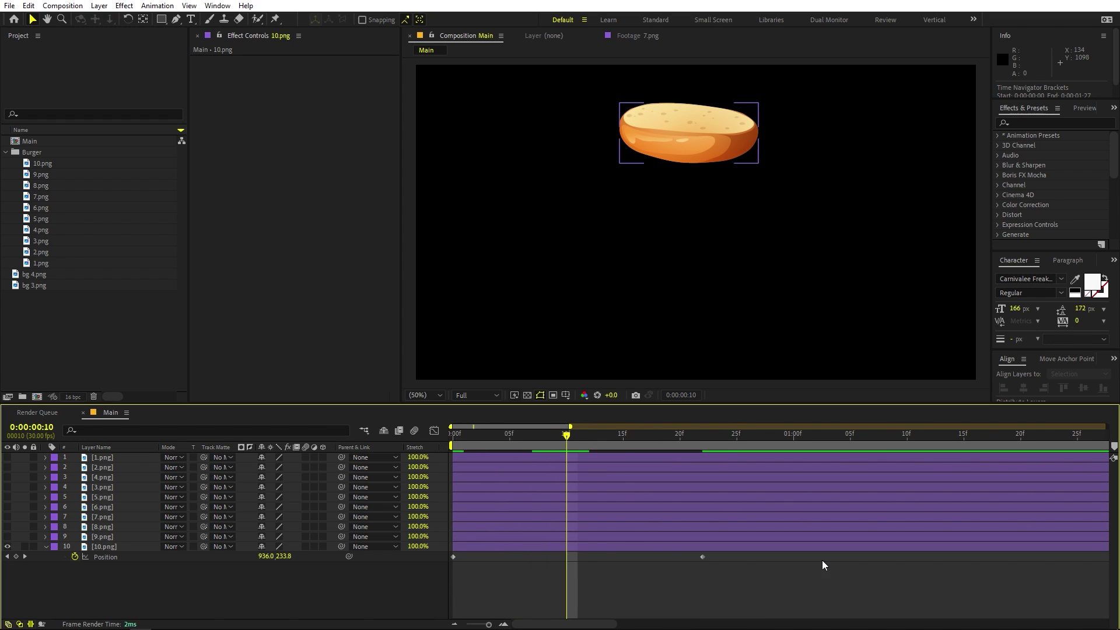
- Switch to the browser's motionscript.com bounce-and-overshoot article and copy the Keyframe Bounce Back expression
{"action": "key", "text": "alt+Tab"}
{"action": "key", "text": "alt+Tab"}
{"action": "key", "text": "alt+Tab"}
{"action": "key", "text": "alt+Tab"}
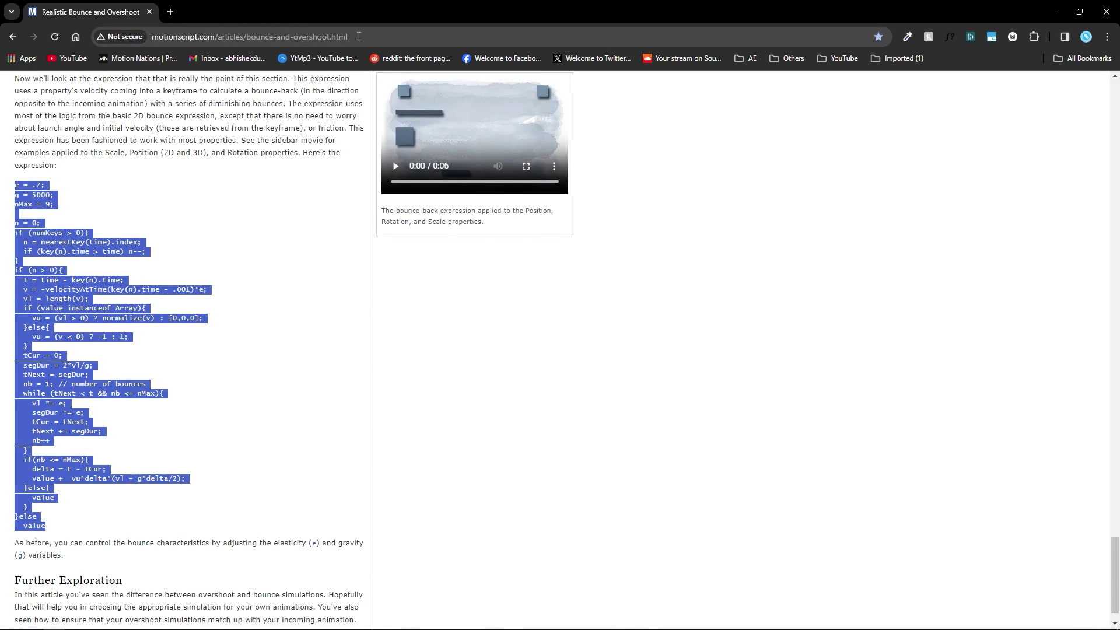
{"action": "scroll", "coordinate": [83, 219], "scroll_direction": "up", "scroll_amount": 4}
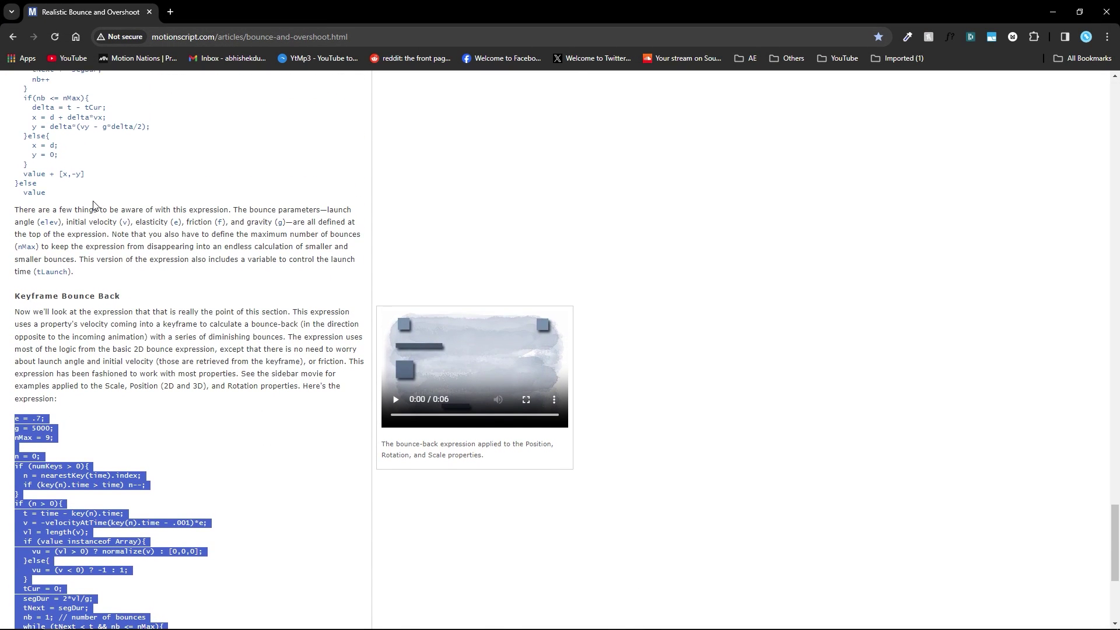
{"action": "scroll", "coordinate": [117, 308], "scroll_direction": "down", "scroll_amount": 3}
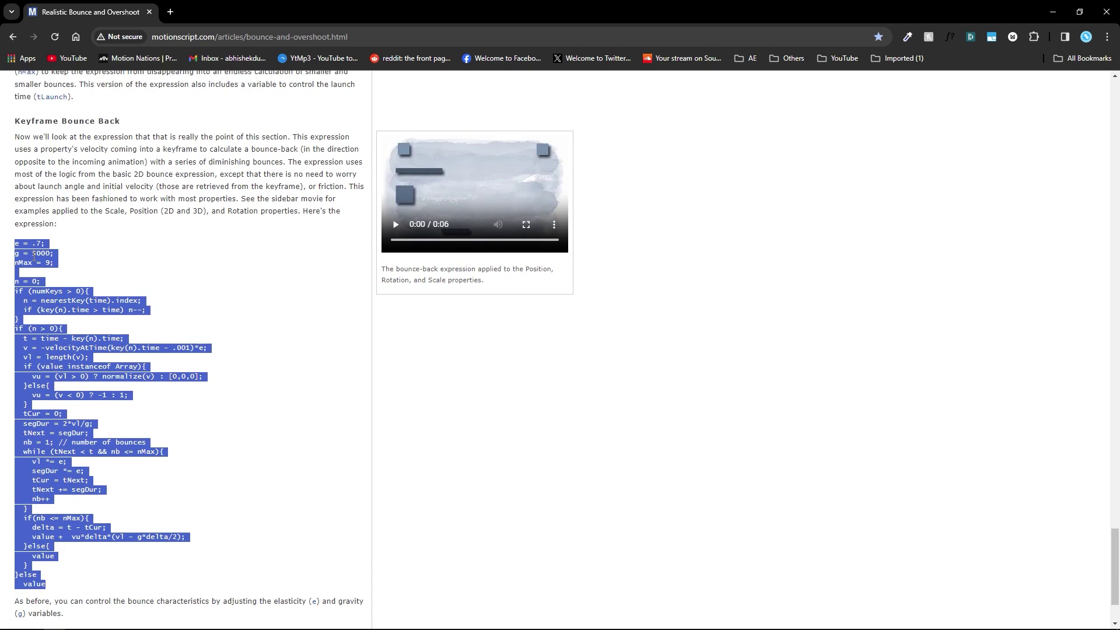
{"action": "right_click", "coordinate": [34, 255]}
{"action": "left_click", "coordinate": [64, 269]}
- Return to After Effects and replace the default expression on 10.png's Position with the copied bounce expression
{"action": "key", "text": "alt+Tab"}
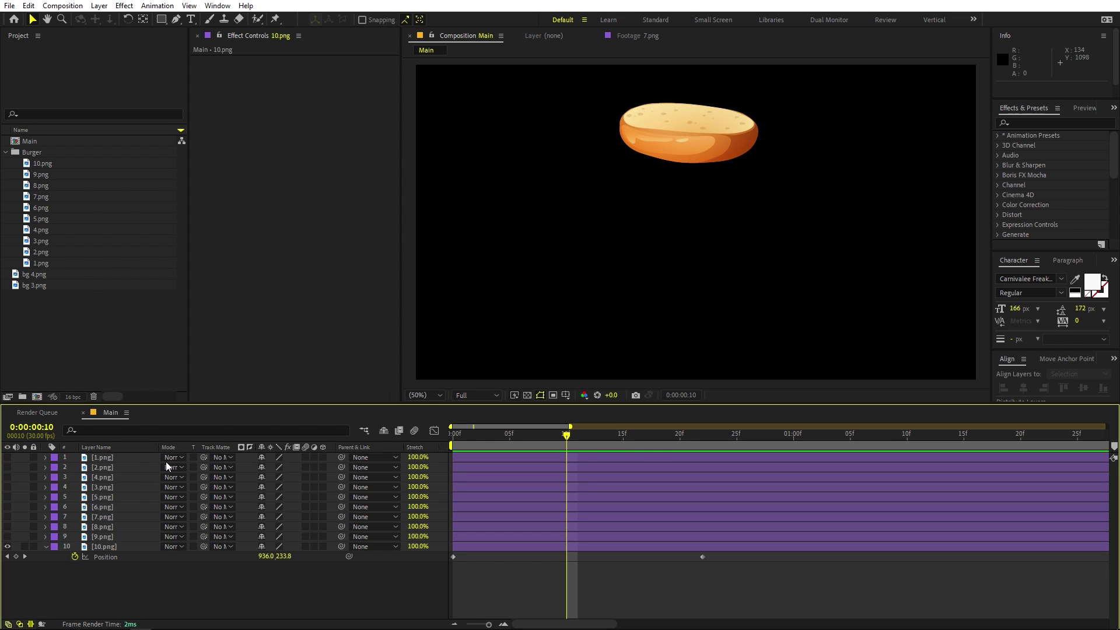
{"action": "left_click", "coordinate": [105, 556]}
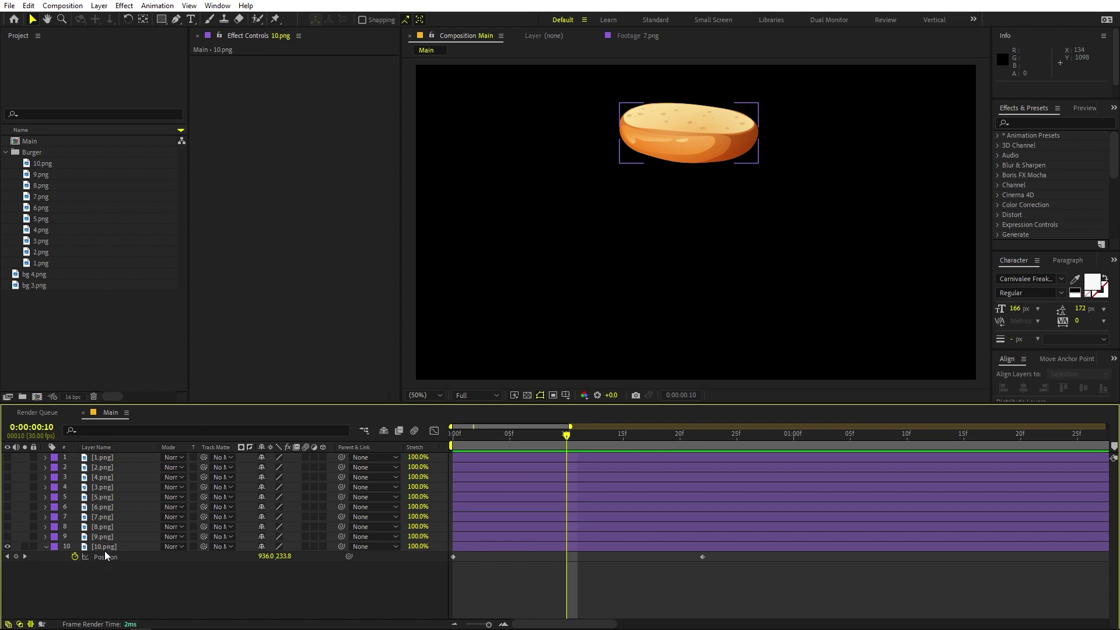
{"action": "left_click", "coordinate": [75, 557], "text": "alt"}
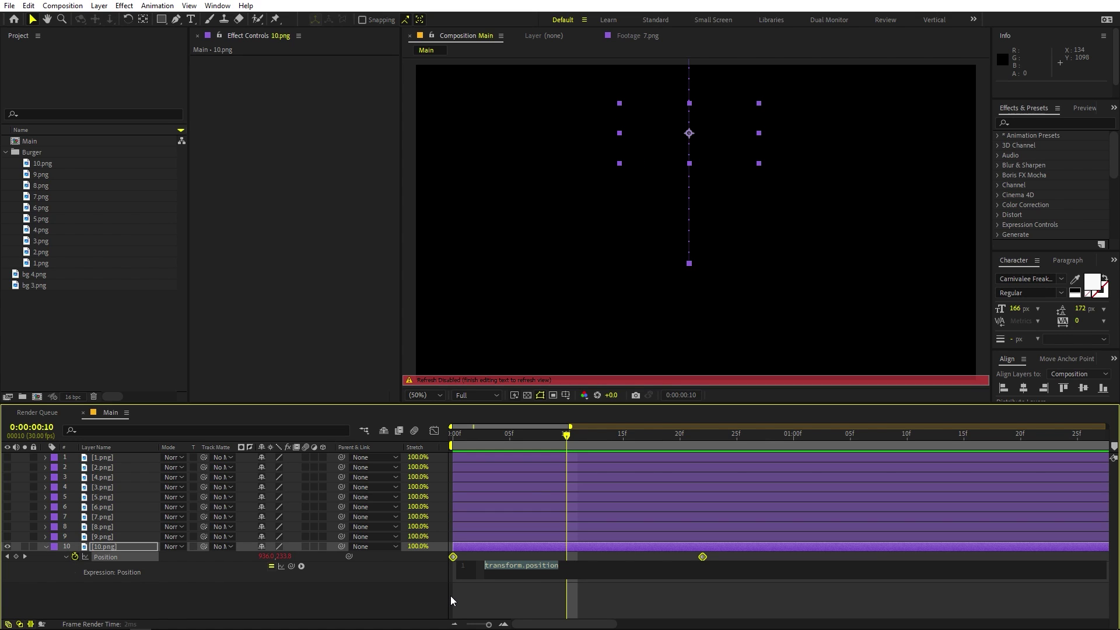
{"action": "key", "text": "ctrl+v"}
{"action": "left_click", "coordinate": [766, 535]}
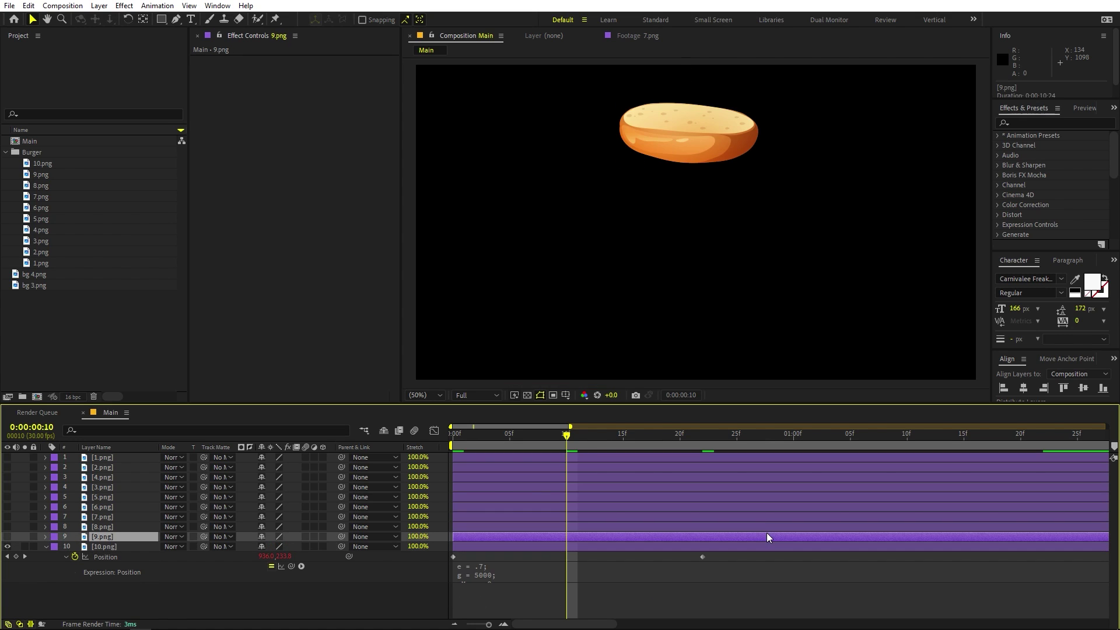
- Preview the bouncing bottom bun, move its landing Position keyframe to 0:00:00:14 and check the faster drop
{"action": "key", "text": "space"}
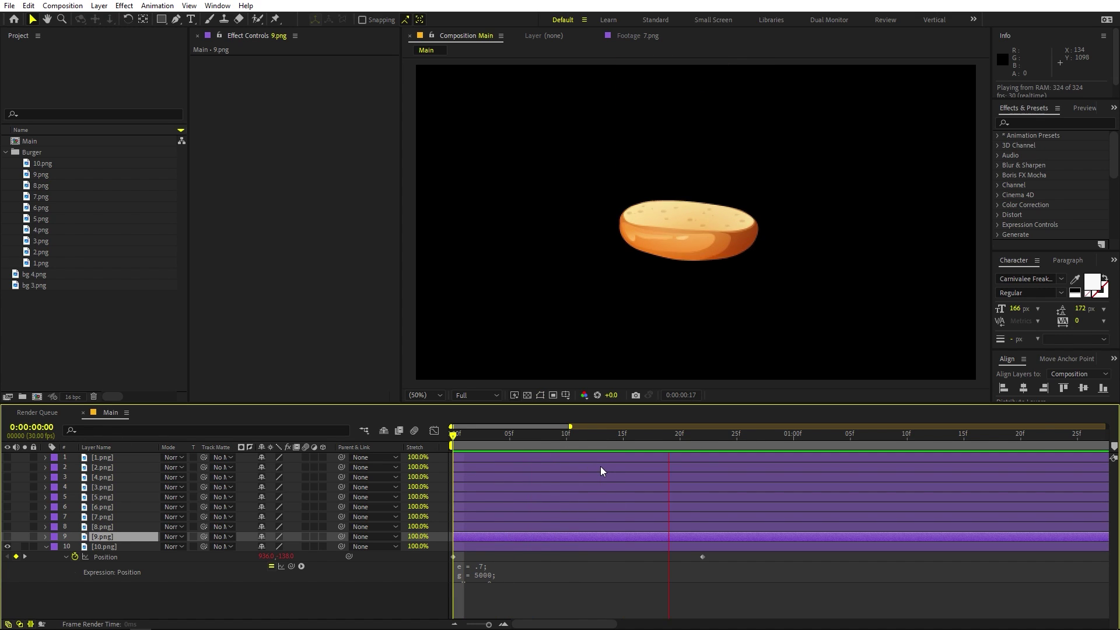
{"action": "key", "text": "space"}
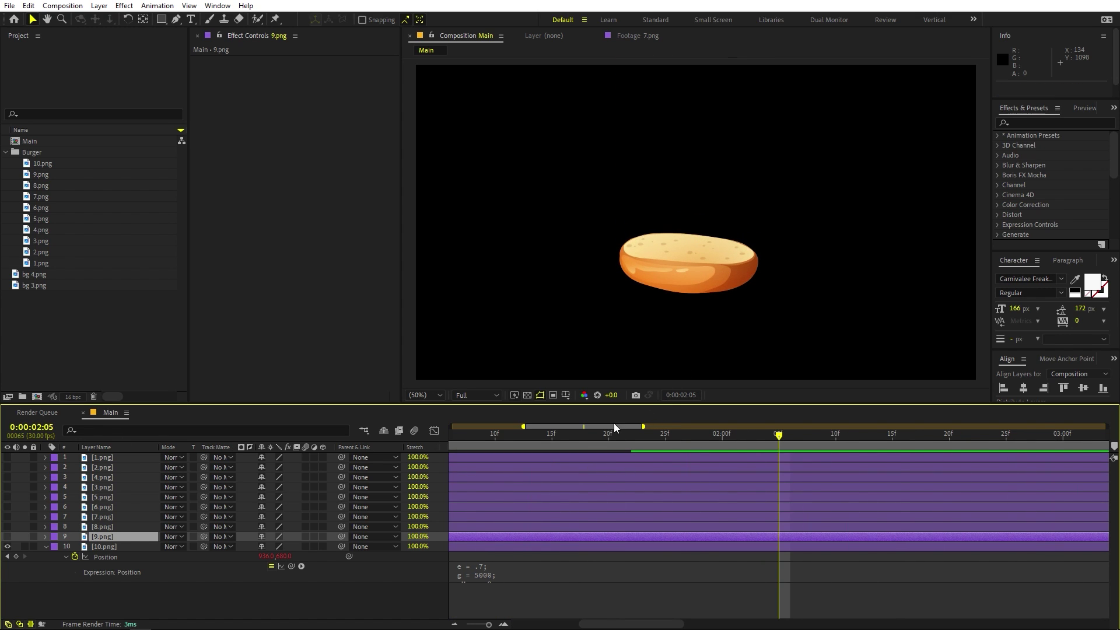
{"action": "key", "text": "Home"}
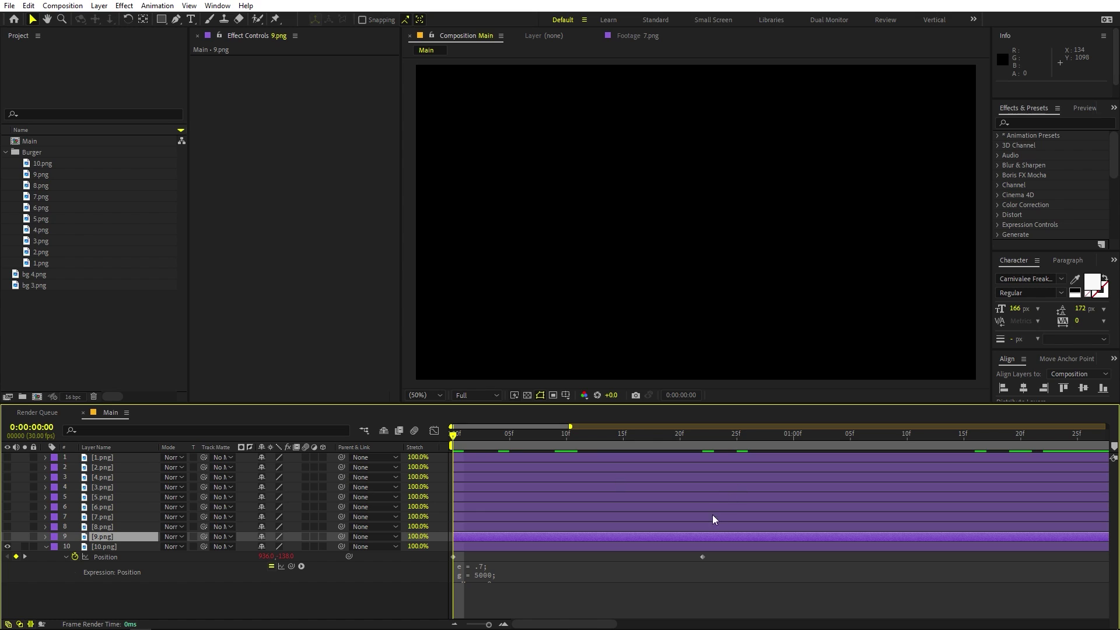
{"action": "left_click_drag", "start_coordinate": [703, 557], "coordinate": [612, 558]}
{"action": "left_click", "coordinate": [566, 435]}
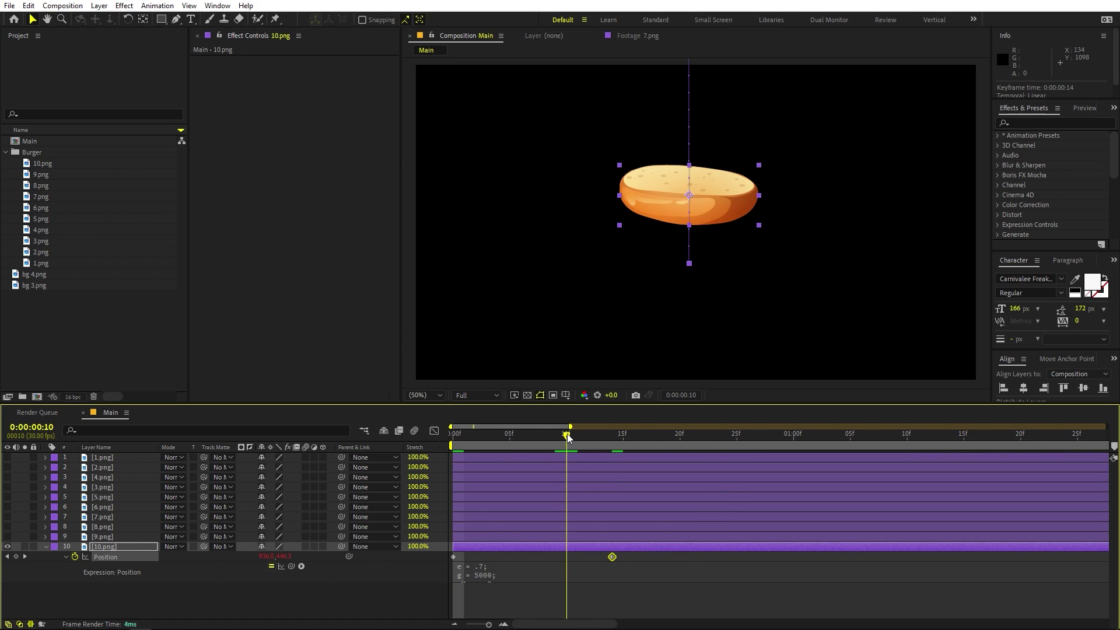
{"action": "left_click_drag", "start_coordinate": [572, 434], "coordinate": [589, 436]}
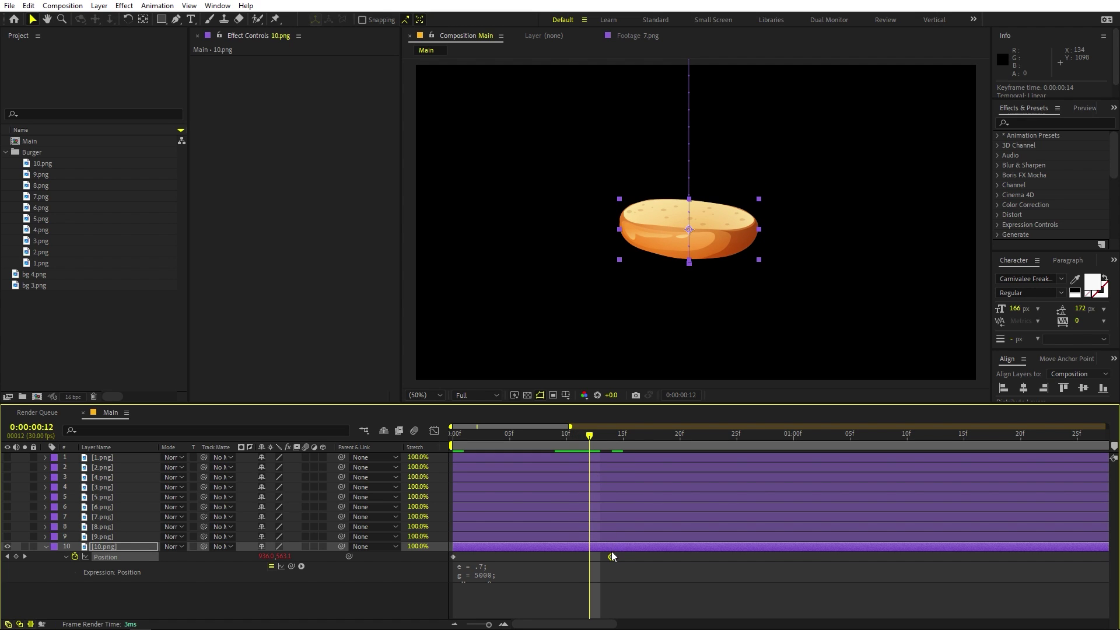
- Move the bottom bun's landing Position keyframe to 0:00:00:12 and preview the quicker drop
{"action": "left_click_drag", "start_coordinate": [612, 557], "coordinate": [590, 558]}
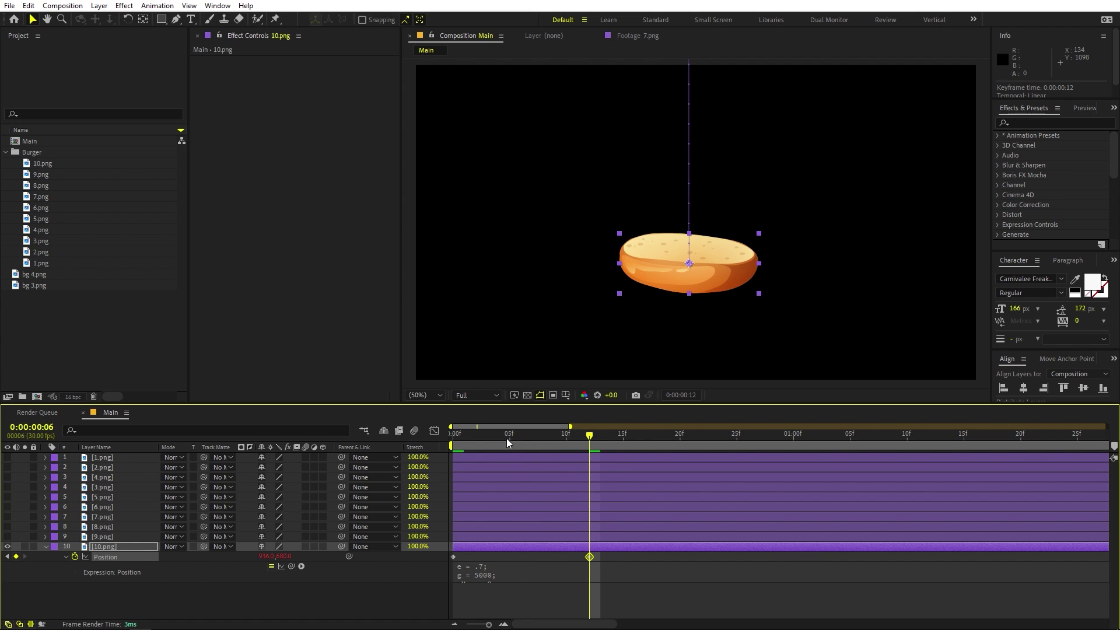
{"action": "key", "text": "space"}
{"action": "left_click", "coordinate": [565, 560]}
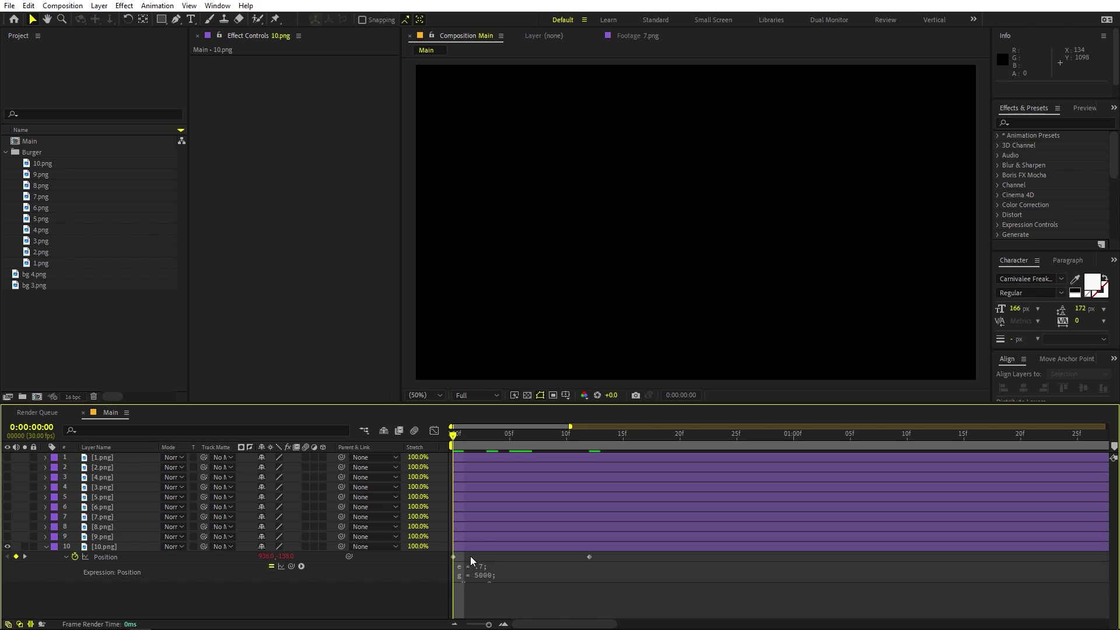
- Easy-ease 10.png's first Position keyframe and extend its outgoing influence to about 99% in the speed graph
{"action": "left_click", "coordinate": [453, 557]}
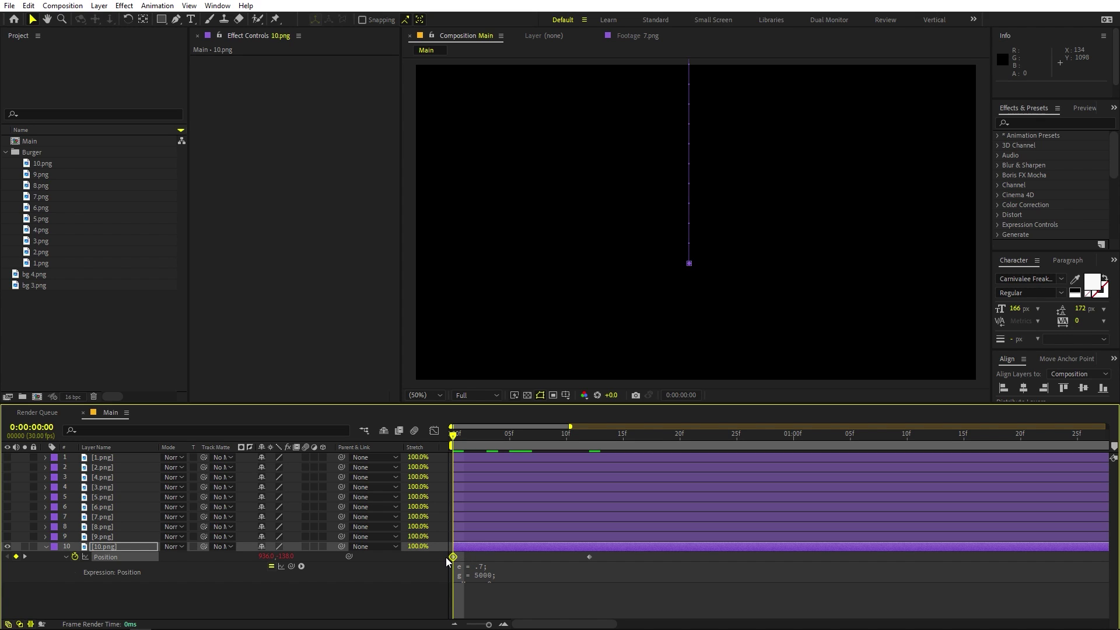
{"action": "key", "text": "F9"}
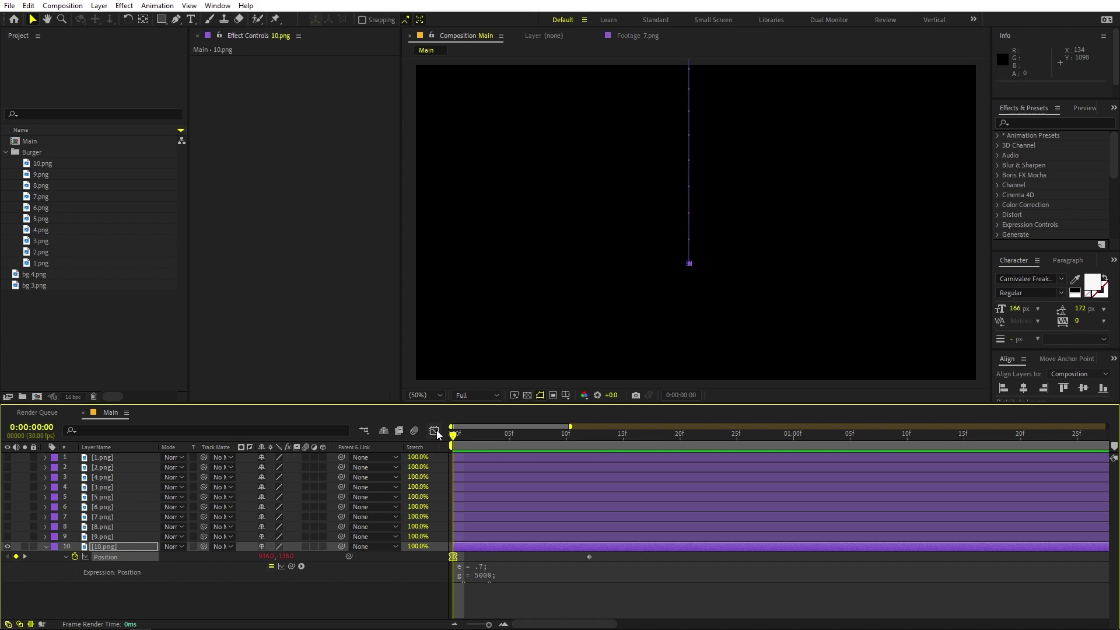
{"action": "left_click", "coordinate": [434, 431]}
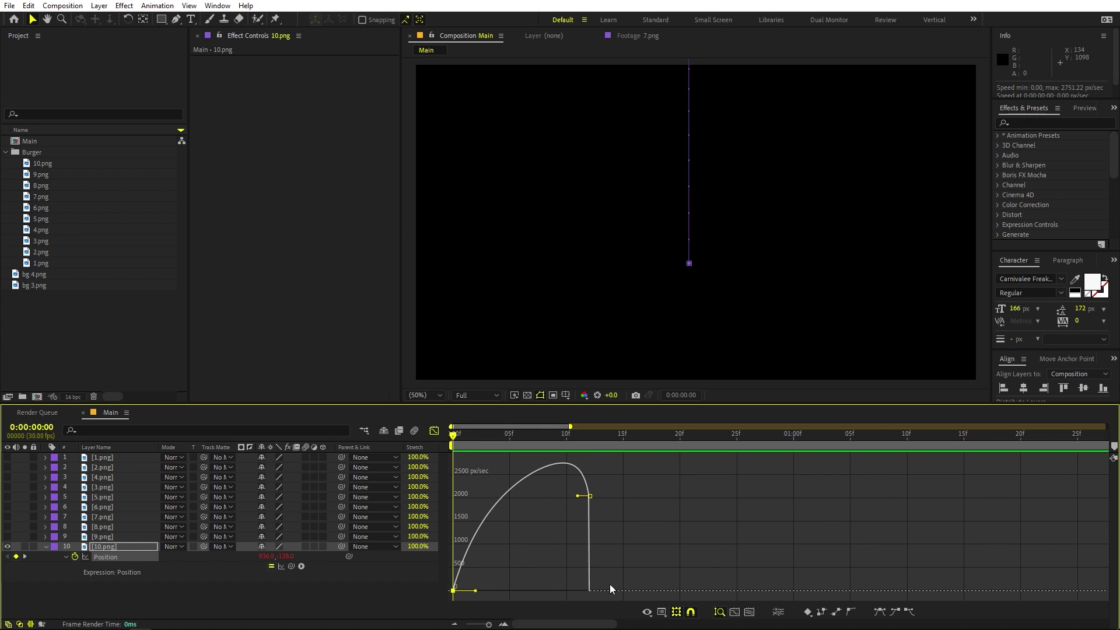
{"action": "left_click", "coordinate": [662, 612]}
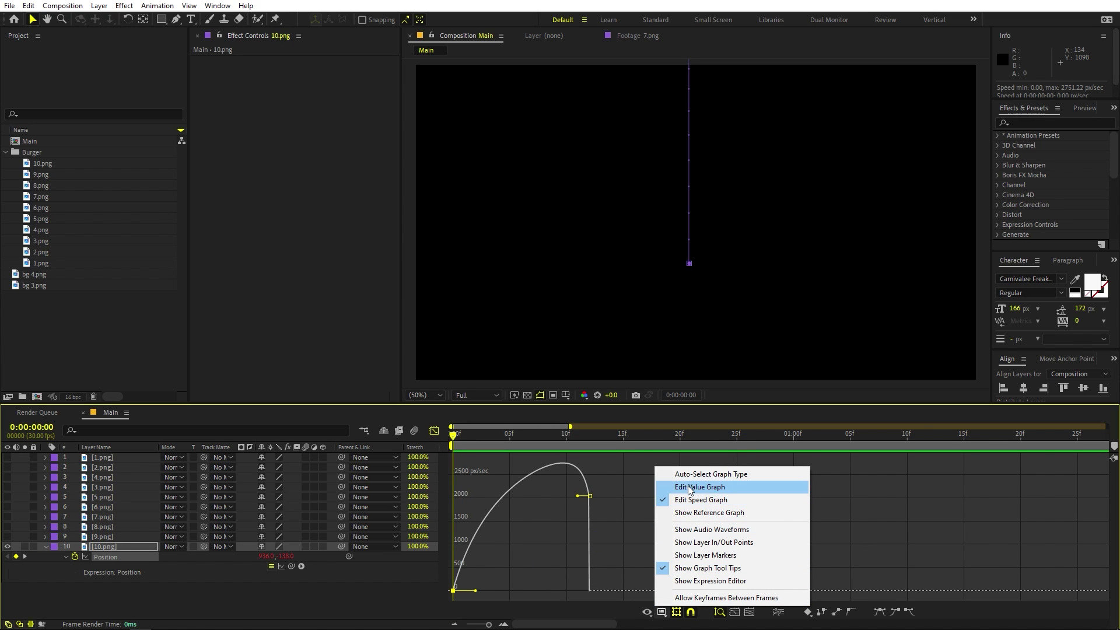
{"action": "left_click", "coordinate": [472, 593]}
{"action": "key", "text": "ctrl+a"}
{"action": "left_click_drag", "start_coordinate": [475, 592], "coordinate": [521, 591]}
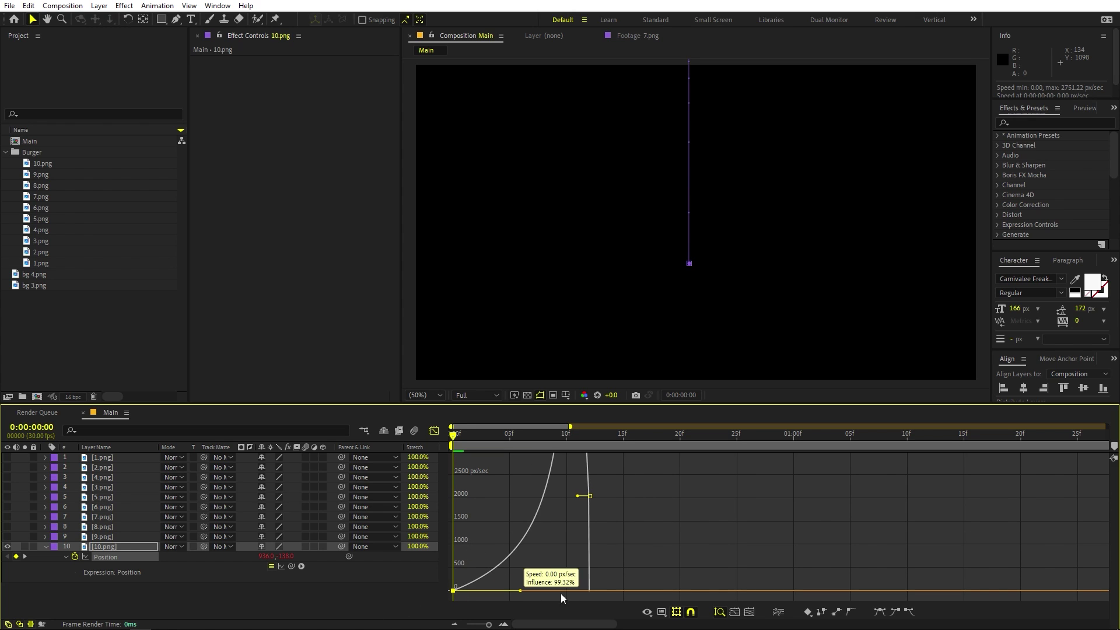
- Preview the bun's eased, accelerating drop and return from the Graph Editor to the layer bars
{"action": "left_click", "coordinate": [611, 551]}
{"action": "key", "text": "space"}
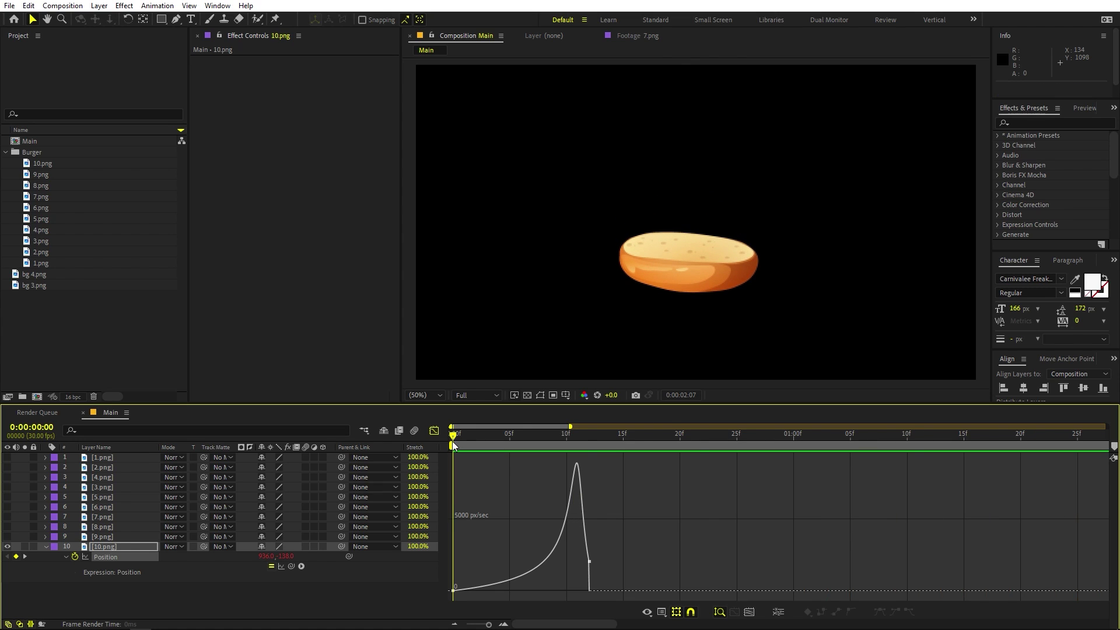
{"action": "key", "text": "space"}
{"action": "left_click", "coordinate": [437, 430]}
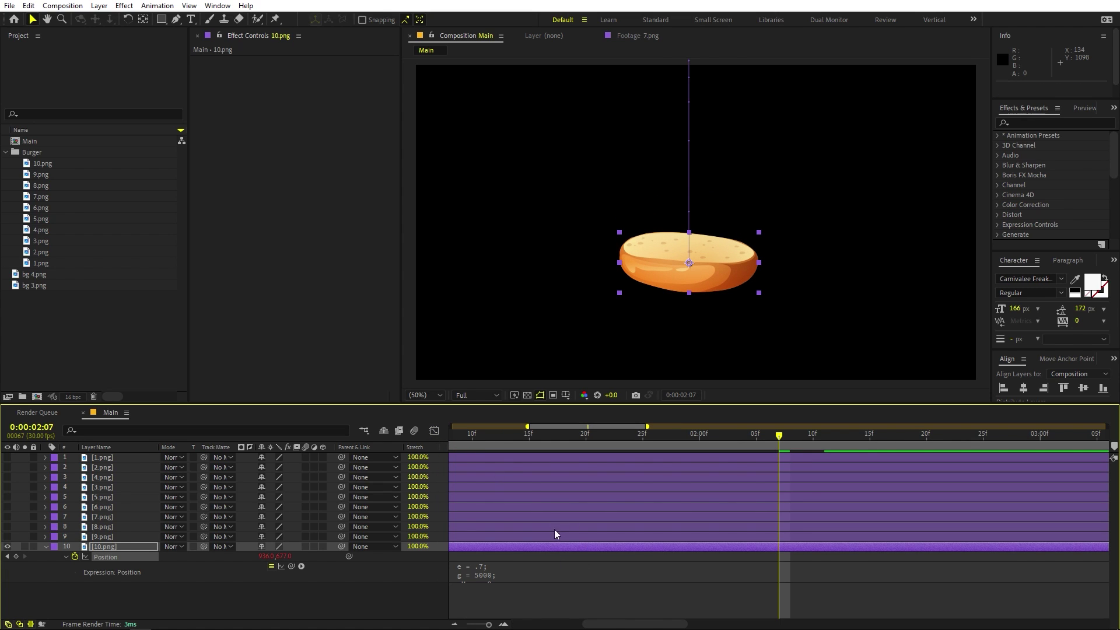
- Set e to .4 in 10.png's Position bounce expression and preview the resulting bounce
{"action": "left_click", "coordinate": [496, 575]}
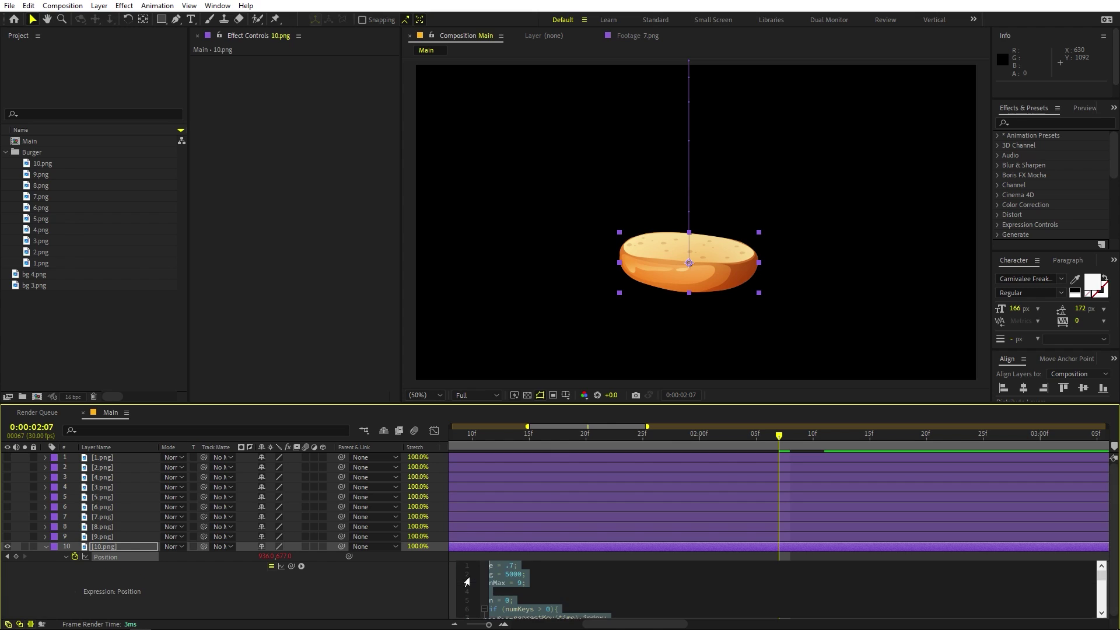
{"action": "left_click", "coordinate": [513, 577]}
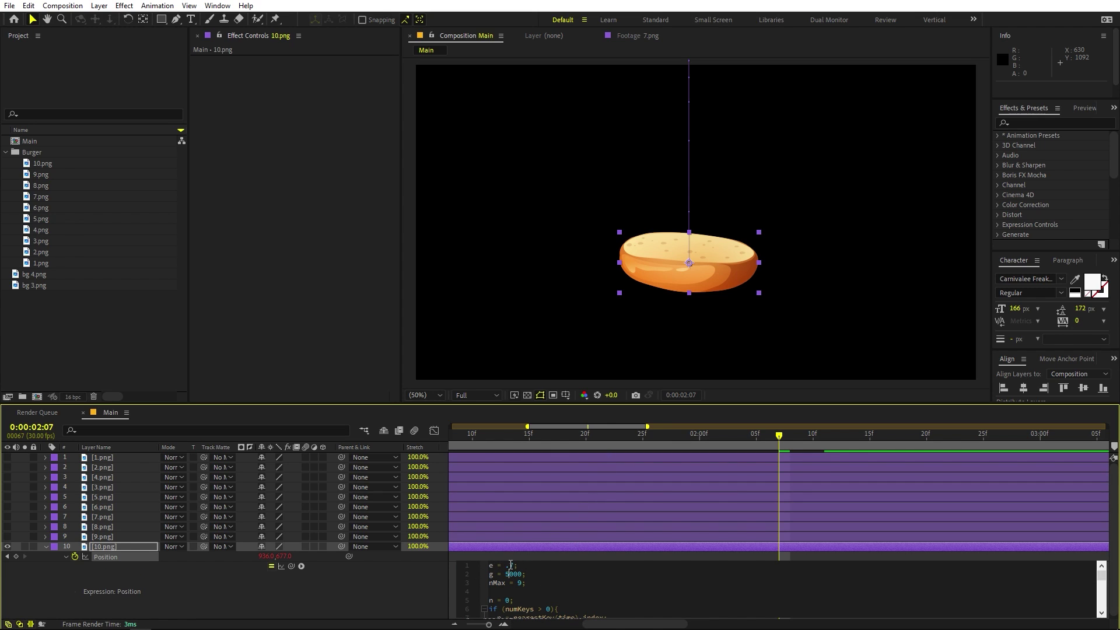
{"action": "key", "text": "BackSpace"}
{"action": "type", "text": "4"}
{"action": "left_click", "coordinate": [580, 528]}
{"action": "key", "text": "space"}
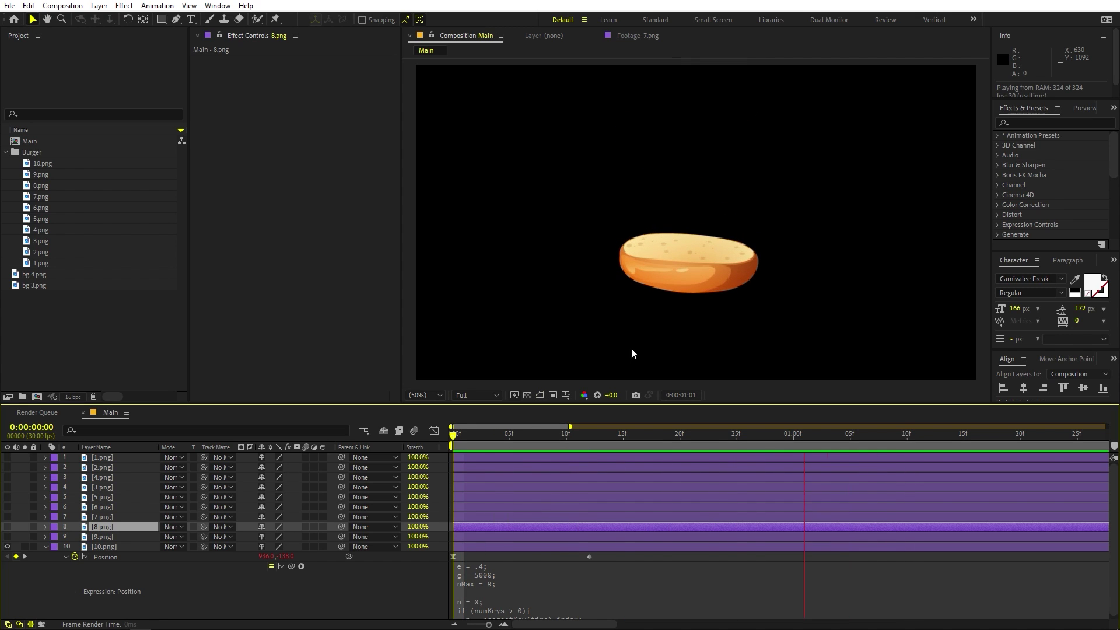
{"action": "key", "text": "space"}
{"action": "key", "text": "space"}
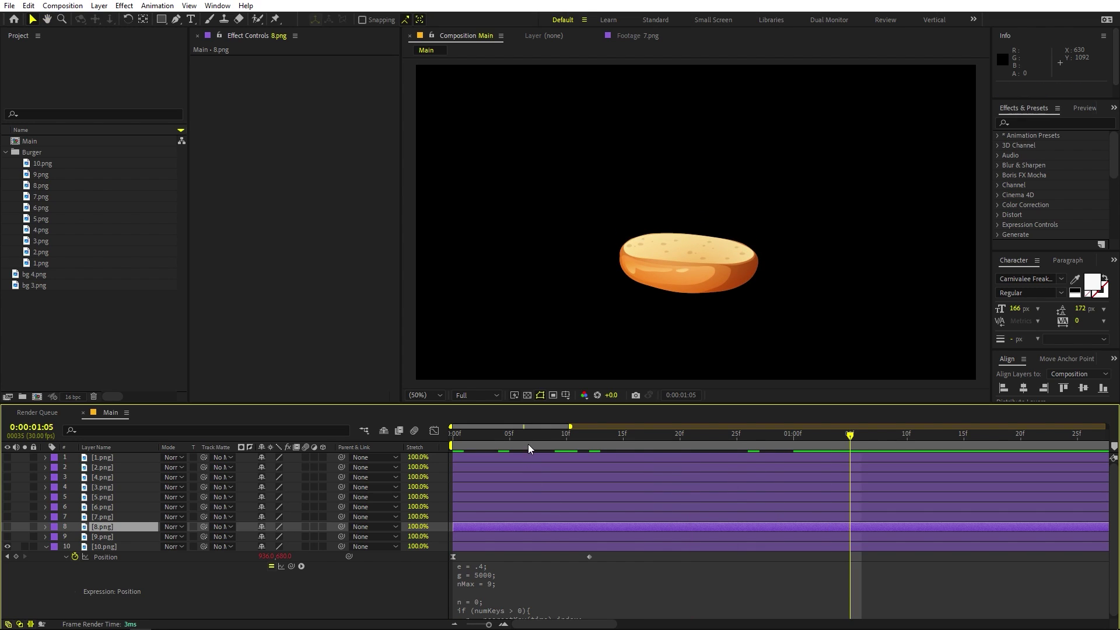
{"action": "key", "text": "space"}
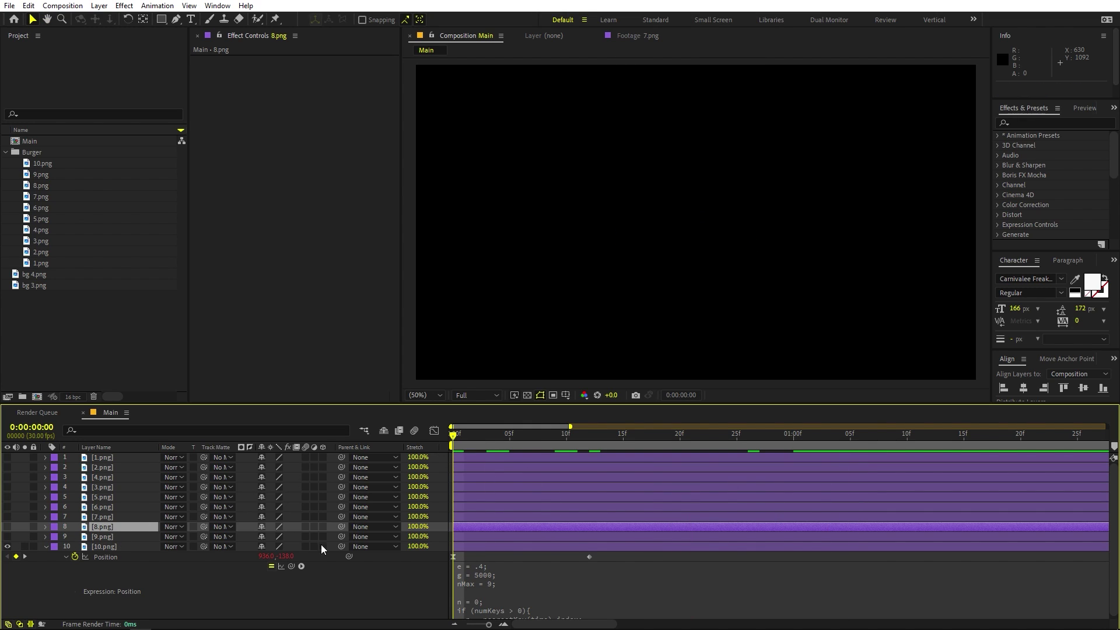
- Unhide layers 1.png to 9.png and move their Position keyframes in line with 10.png's landing keyframe at 0:00:00:12
{"action": "left_click", "coordinate": [97, 537]}
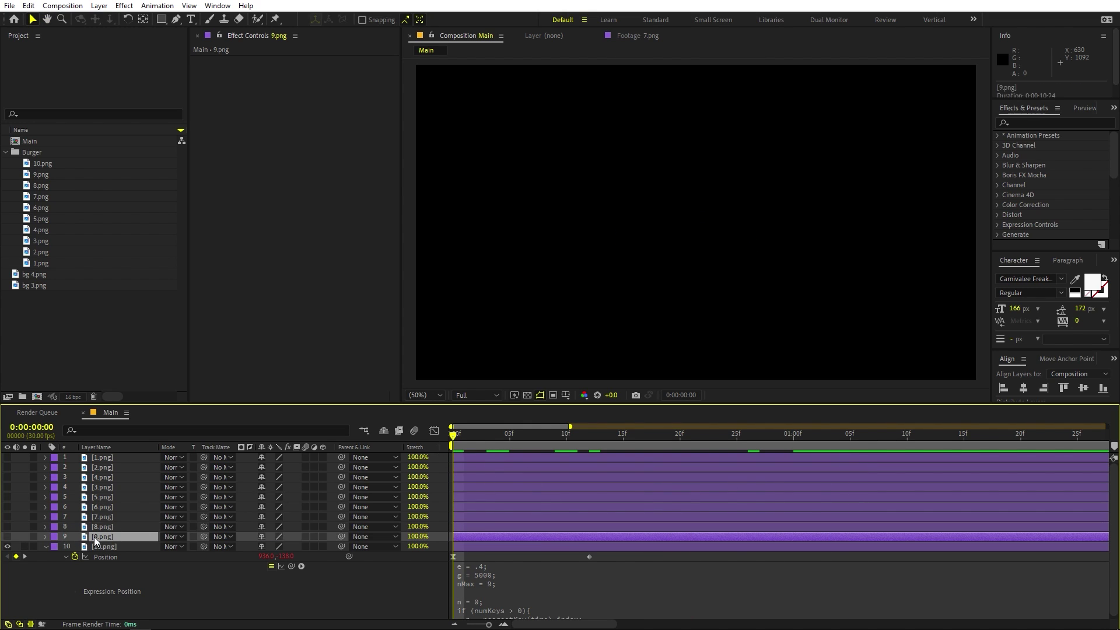
{"action": "left_click", "coordinate": [102, 459], "text": "shift"}
{"action": "left_click_drag", "start_coordinate": [8, 461], "coordinate": [7, 537]}
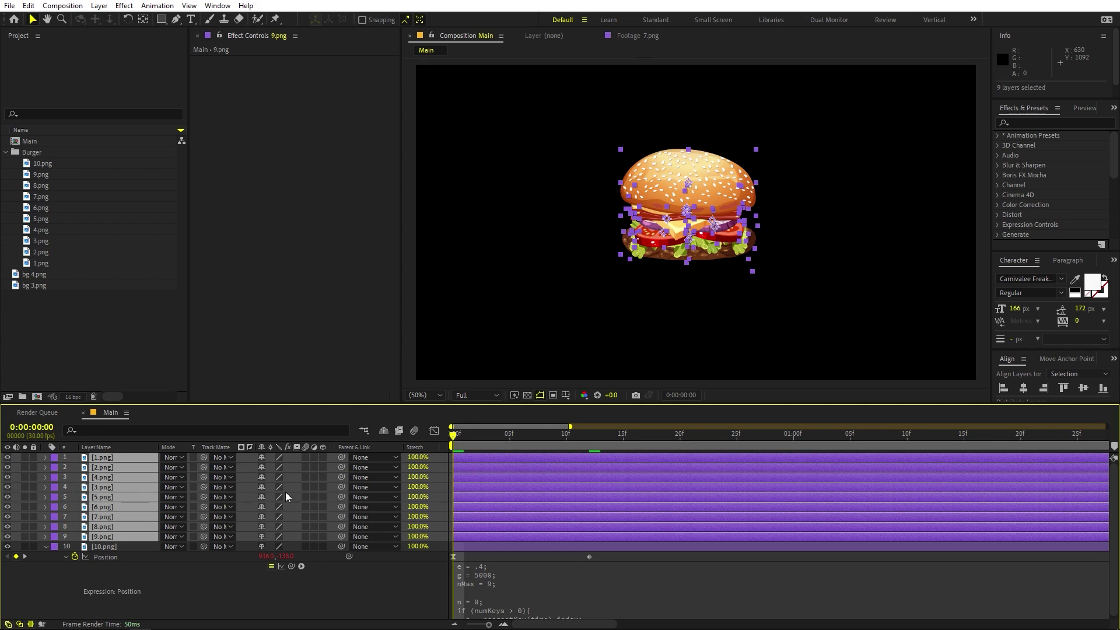
{"action": "key", "text": "p"}
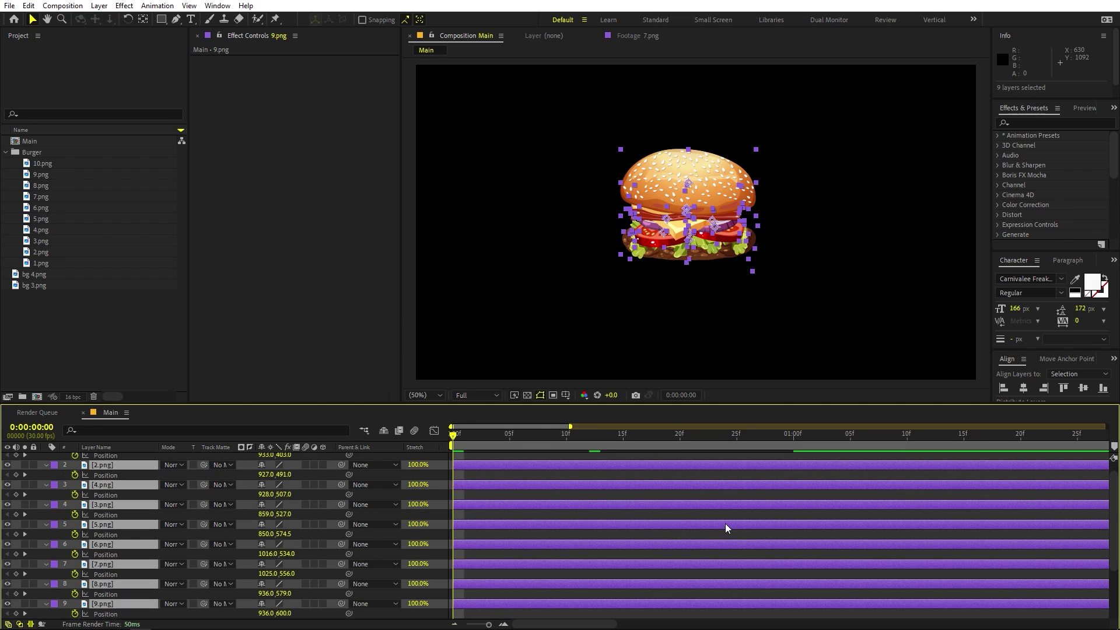
{"action": "key", "text": "semicolon"}
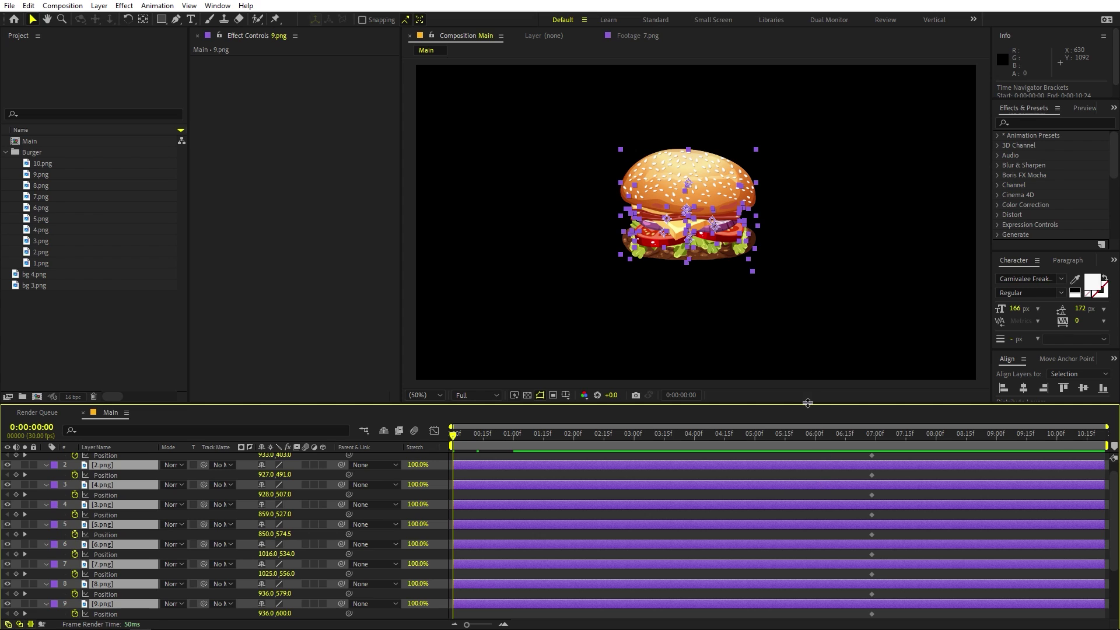
{"action": "left_click_drag", "start_coordinate": [814, 402], "coordinate": [815, 357]}
{"action": "scroll", "coordinate": [889, 497], "scroll_direction": "up", "scroll_amount": 1}
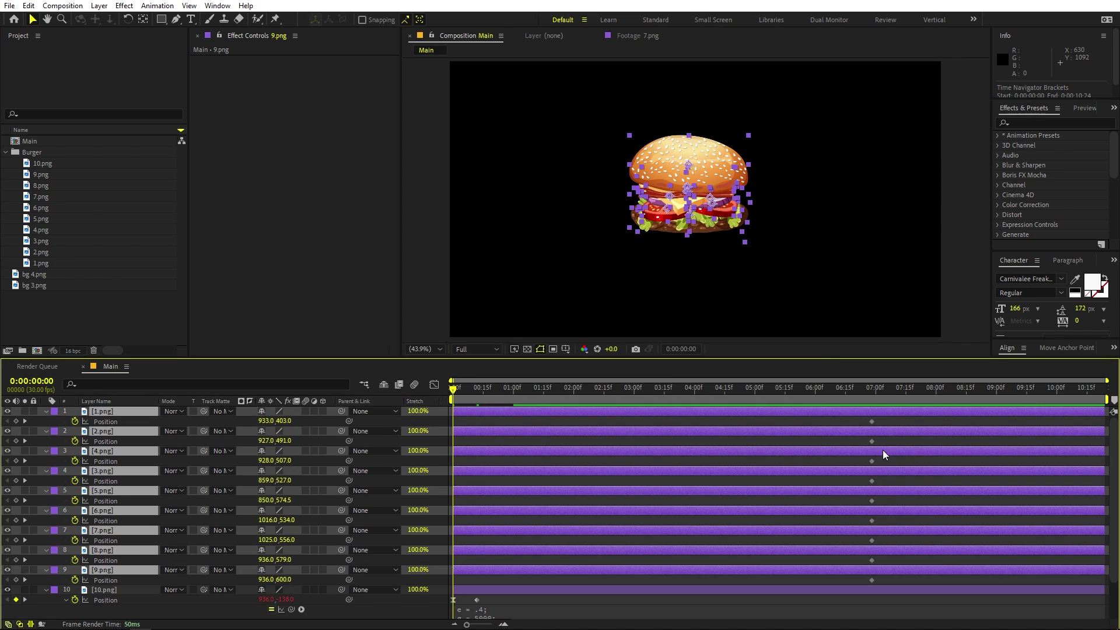
{"action": "left_click_drag", "start_coordinate": [886, 415], "coordinate": [481, 602]}
- Copy 10.png's eased first Position keyframe and paste it at 0:00:00:00 onto the Position of 9.png, 8.png and 7.png
{"action": "left_click", "coordinate": [454, 600]}
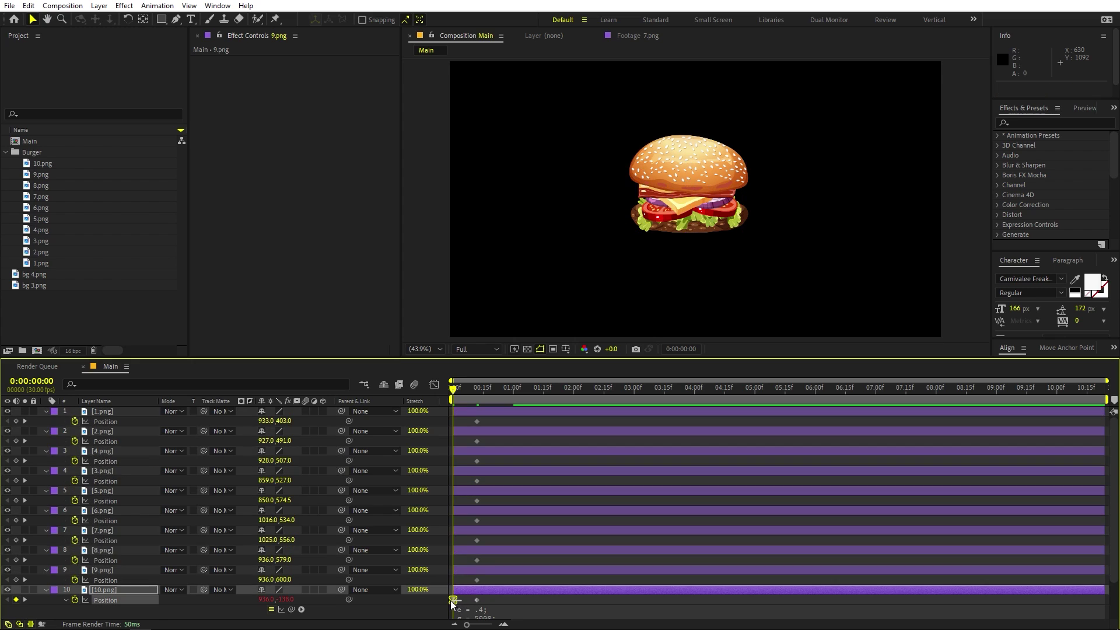
{"action": "key", "text": "ctrl+c"}
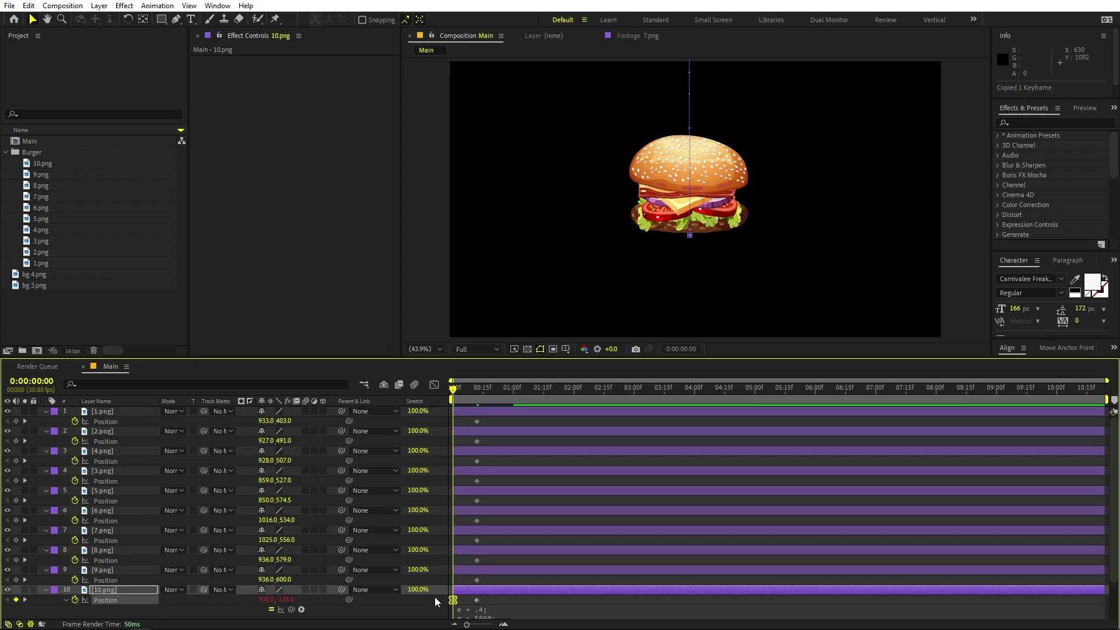
{"action": "left_click", "coordinate": [106, 581]}
{"action": "key", "text": "ctrl+v"}
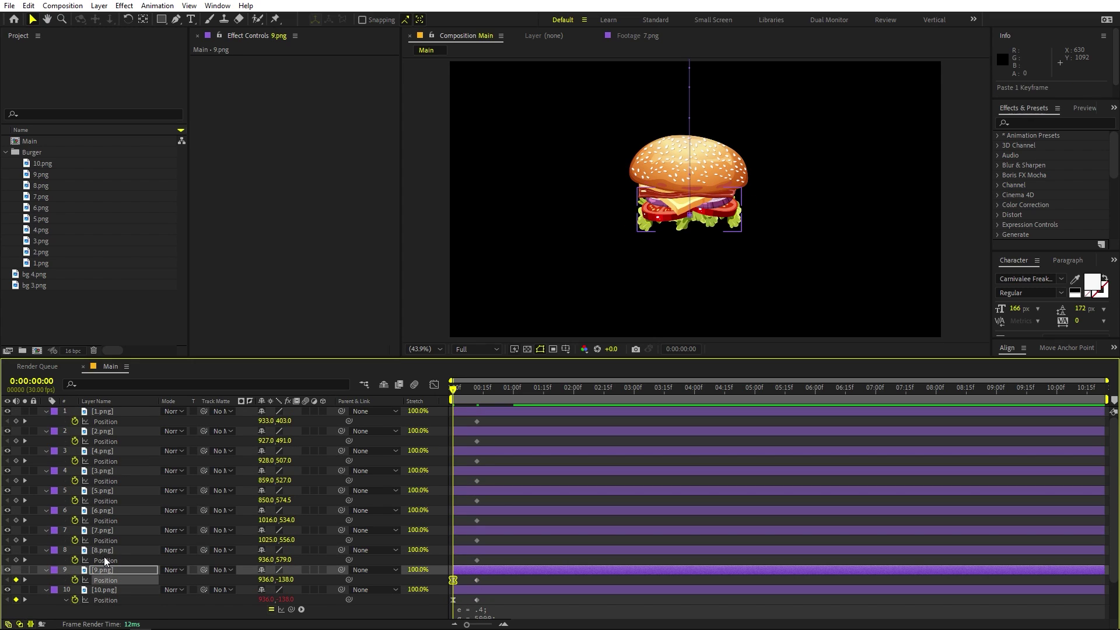
{"action": "left_click", "coordinate": [104, 557]}
{"action": "key", "text": "ctrl+v"}
{"action": "left_click", "coordinate": [107, 538]}
{"action": "key", "text": "ctrl+v"}
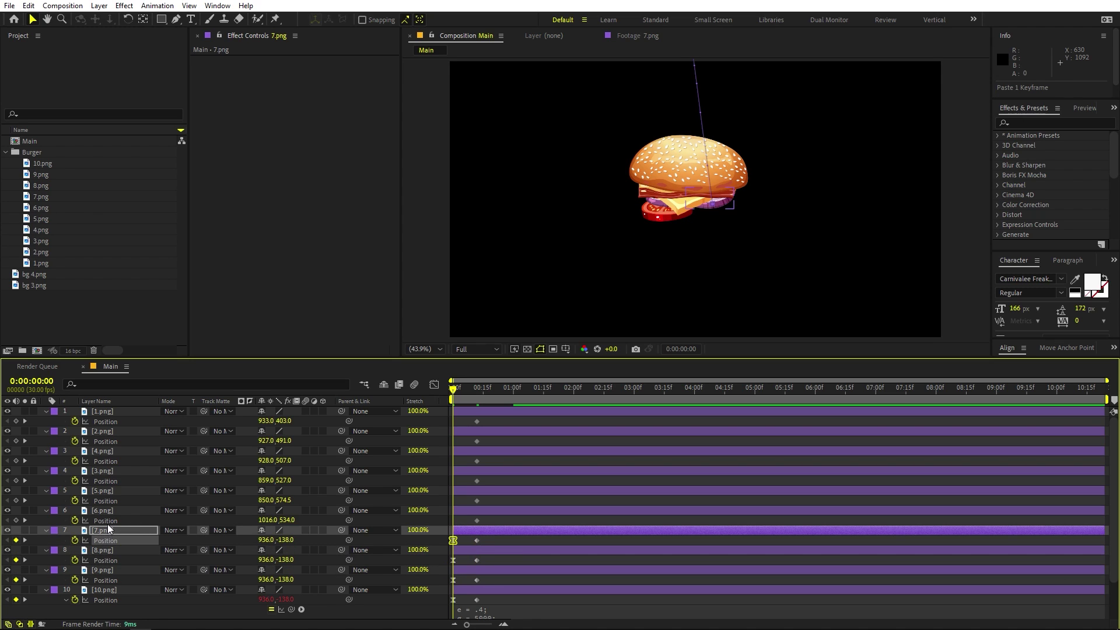
- Paste the same off-screen starting keyframe onto the Position of 6.png, 5.png, 3.png, 4.png, 2.png and 1.png
{"action": "left_click", "coordinate": [107, 521]}
{"action": "key", "text": "ctrl+v"}
{"action": "left_click", "coordinate": [108, 501]}
{"action": "key", "text": "ctrl+v"}
{"action": "left_click", "coordinate": [107, 481]}
{"action": "key", "text": "ctrl+v"}
{"action": "left_click", "coordinate": [109, 461]}
{"action": "key", "text": "ctrl+v"}
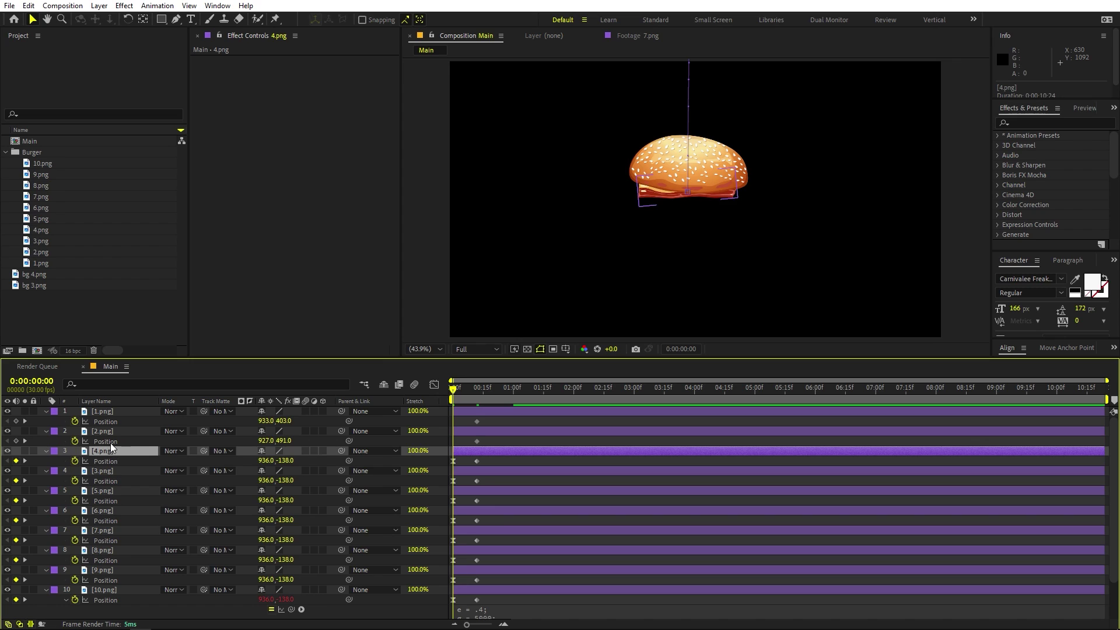
{"action": "left_click", "coordinate": [111, 443]}
{"action": "key", "text": "ctrl+v"}
{"action": "left_click", "coordinate": [101, 419]}
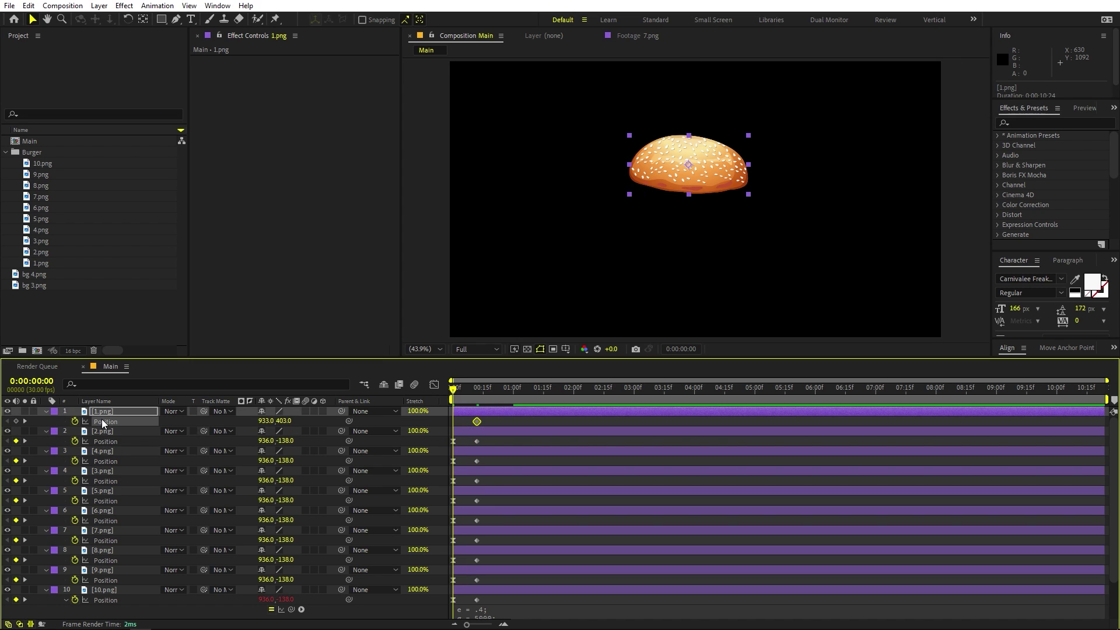
{"action": "key", "text": "ctrl+v"}
- Copy 10.png's Position bounce expression and apply it to the Position of the nine other ingredient layers
{"action": "scroll", "coordinate": [528, 593], "scroll_direction": "down", "scroll_amount": 2}
{"action": "left_click", "coordinate": [505, 581]}
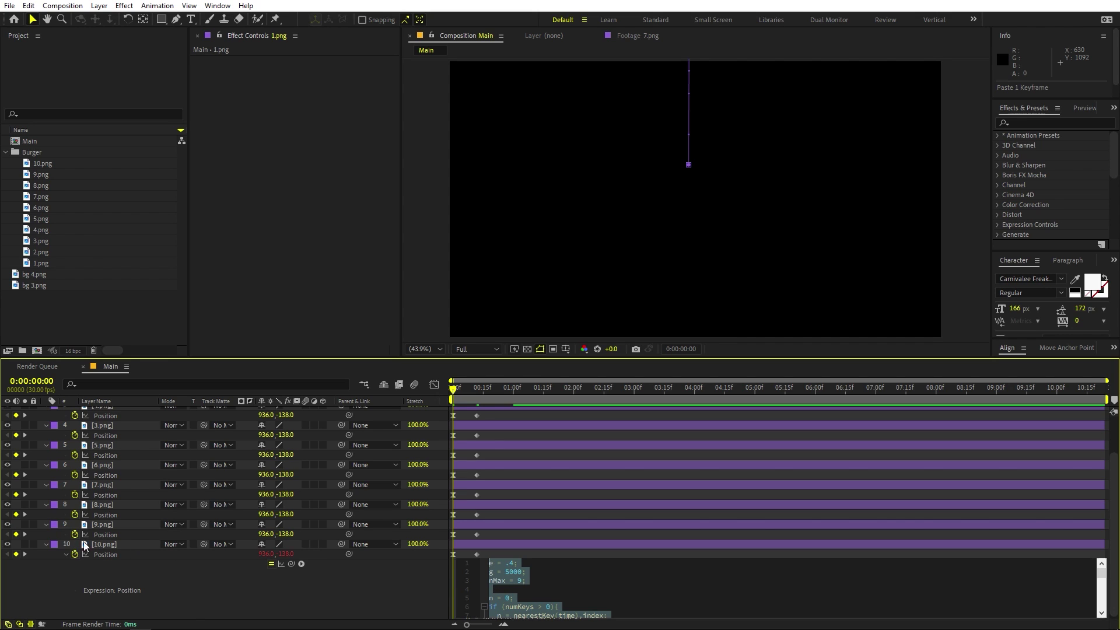
{"action": "left_click", "coordinate": [112, 535]}
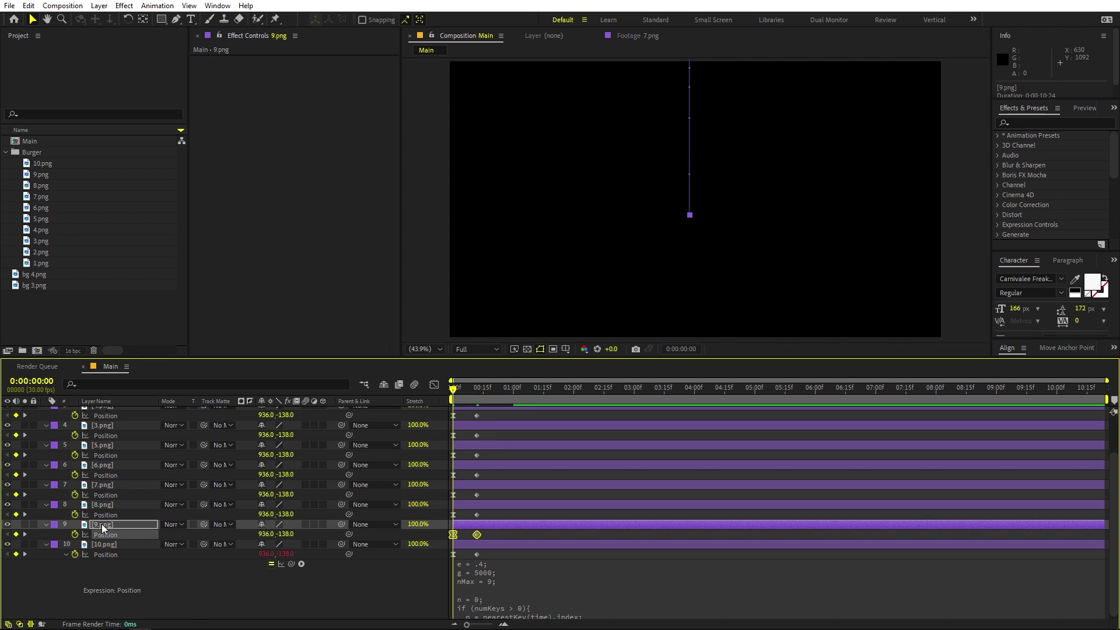
{"action": "left_click", "coordinate": [74, 535], "text": "alt"}
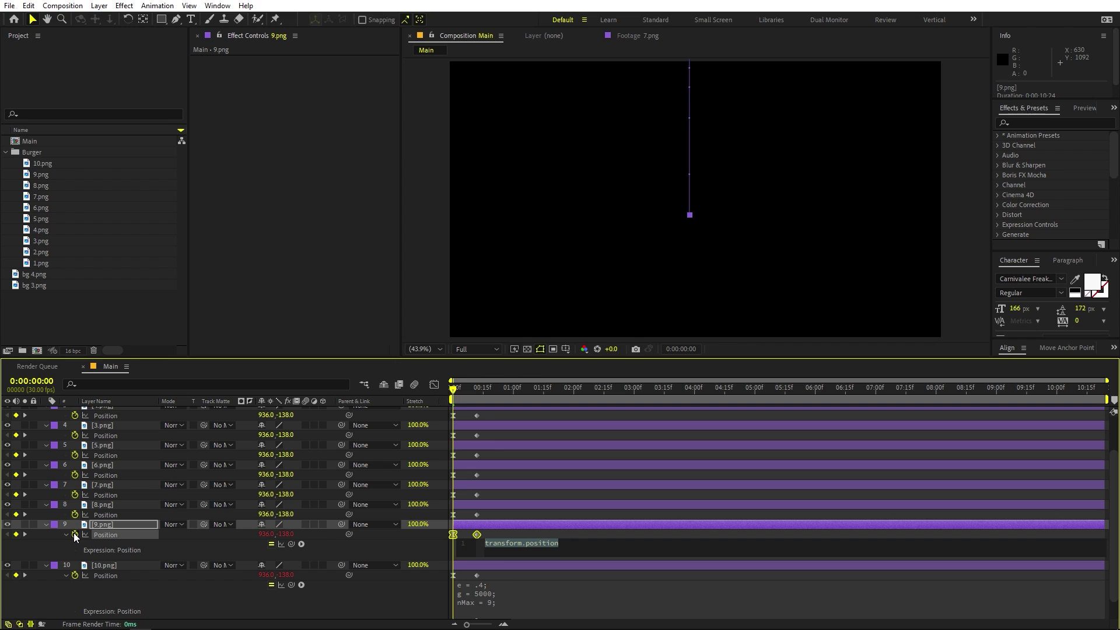
{"action": "key", "text": "ctrl+v"}
{"action": "left_click", "coordinate": [100, 513]}
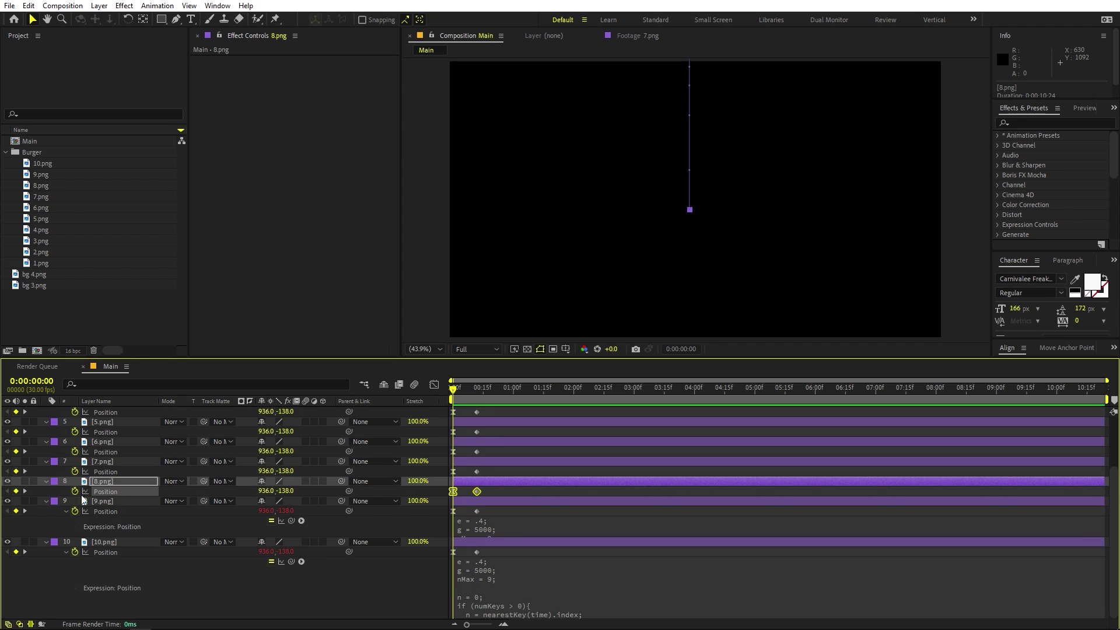
{"action": "left_click", "coordinate": [75, 491], "text": "alt"}
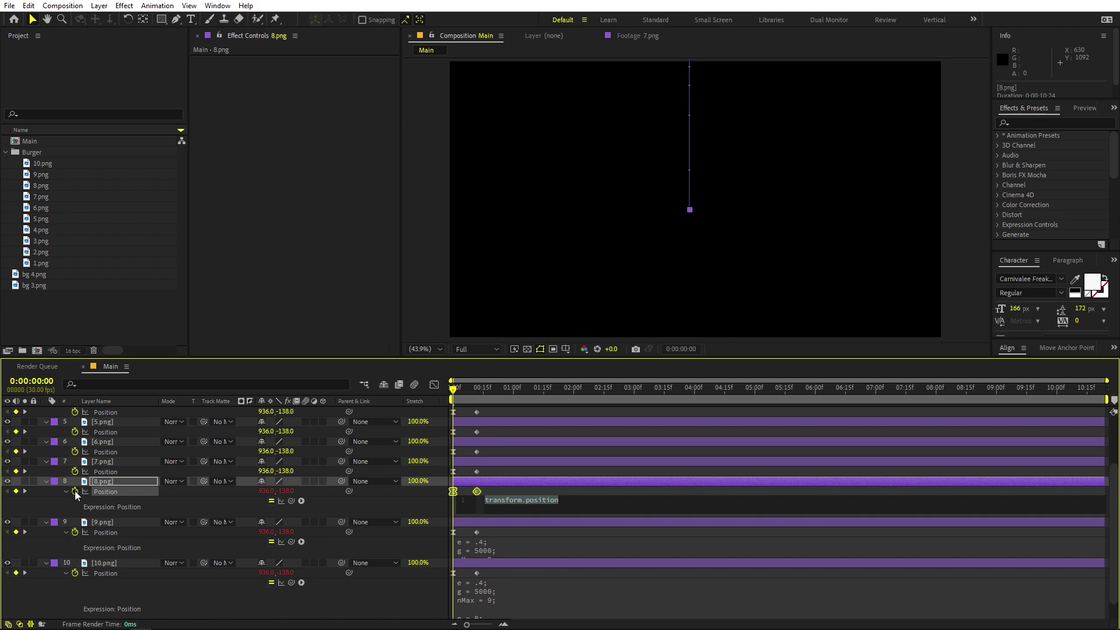
{"action": "key", "text": "ctrl+v"}
{"action": "left_click", "coordinate": [75, 471], "text": "alt"}
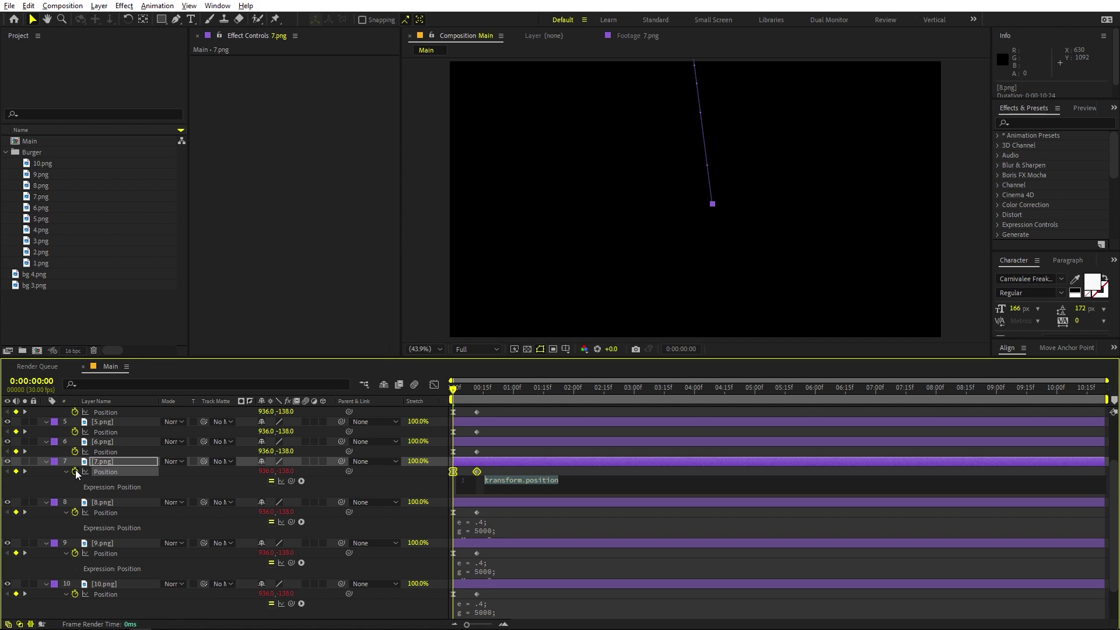
{"action": "key", "text": "ctrl+v"}
{"action": "left_click", "coordinate": [587, 418]}
- Collapse the revealed Position properties of all ten layers and clear the selection
{"action": "scroll", "coordinate": [587, 418], "scroll_direction": "up", "scroll_amount": 5}
{"action": "key", "text": "ctrl+a"}
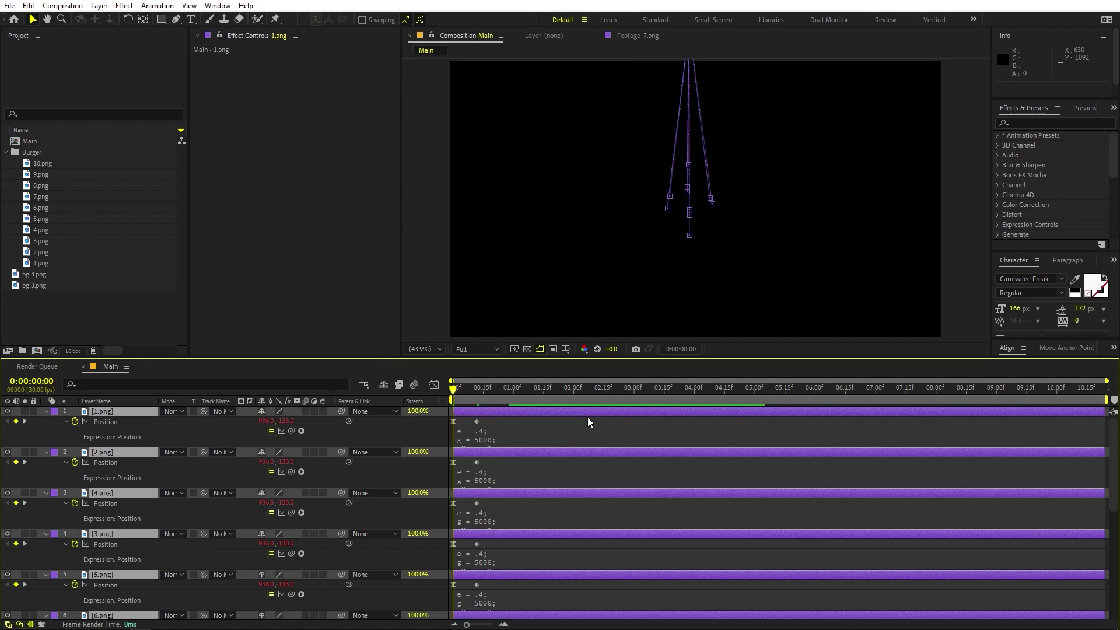
{"action": "key", "text": "u"}
{"action": "left_click", "coordinate": [530, 543]}
- Preview all the burger ingredients dropping in and bouncing together
{"action": "key", "text": "space"}
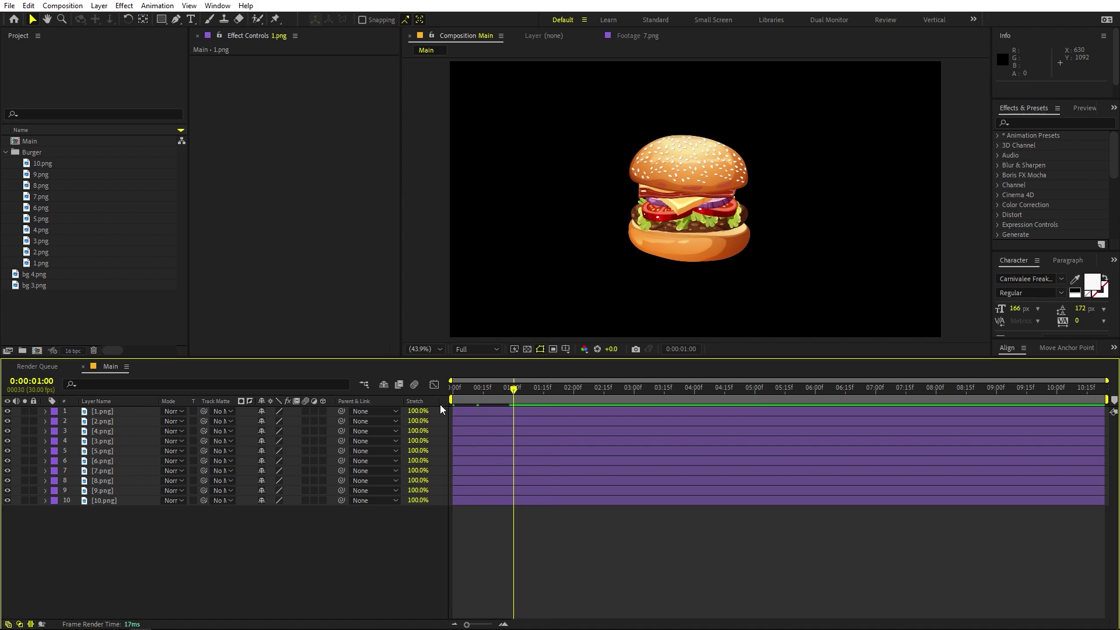
{"action": "key", "text": "space"}
{"action": "key", "text": "space"}
{"action": "key", "text": "space"}
- Select all ten burger layers and reveal their animated Position keyframes along the first six seconds of the timeline
{"action": "left_click_drag", "start_coordinate": [471, 625], "coordinate": [478, 625]}
{"action": "left_click_drag", "start_coordinate": [524, 385], "coordinate": [376, 413]}
{"action": "left_click_drag", "start_coordinate": [478, 625], "coordinate": [492, 625]}
{"action": "left_click", "coordinate": [479, 489]}
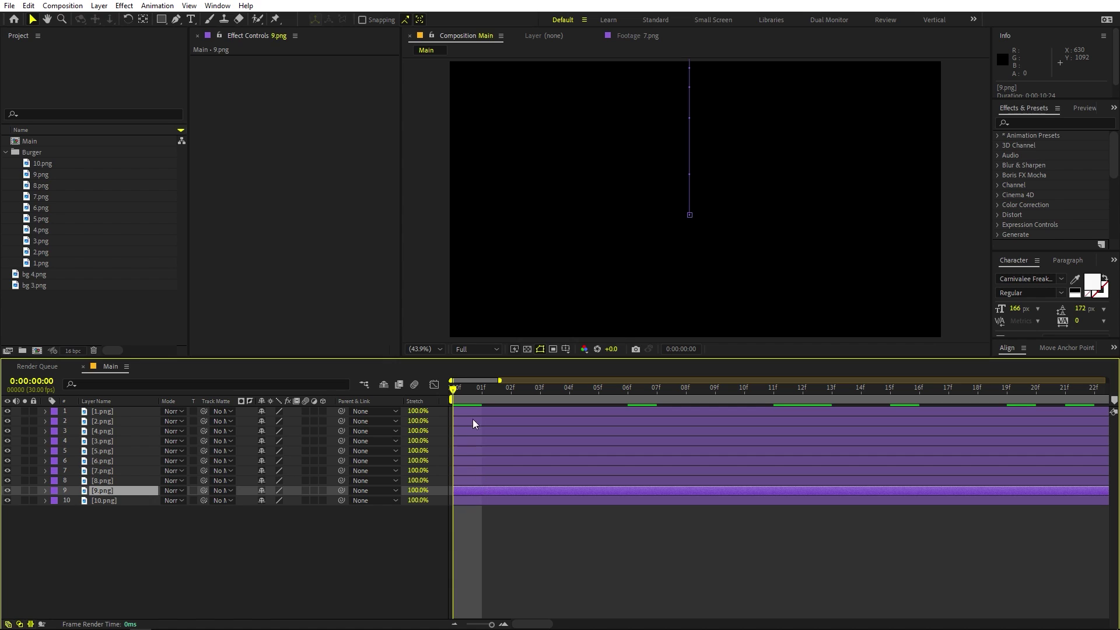
{"action": "left_click", "coordinate": [471, 412], "text": "shift"}
{"action": "left_click", "coordinate": [490, 501], "text": "shift"}
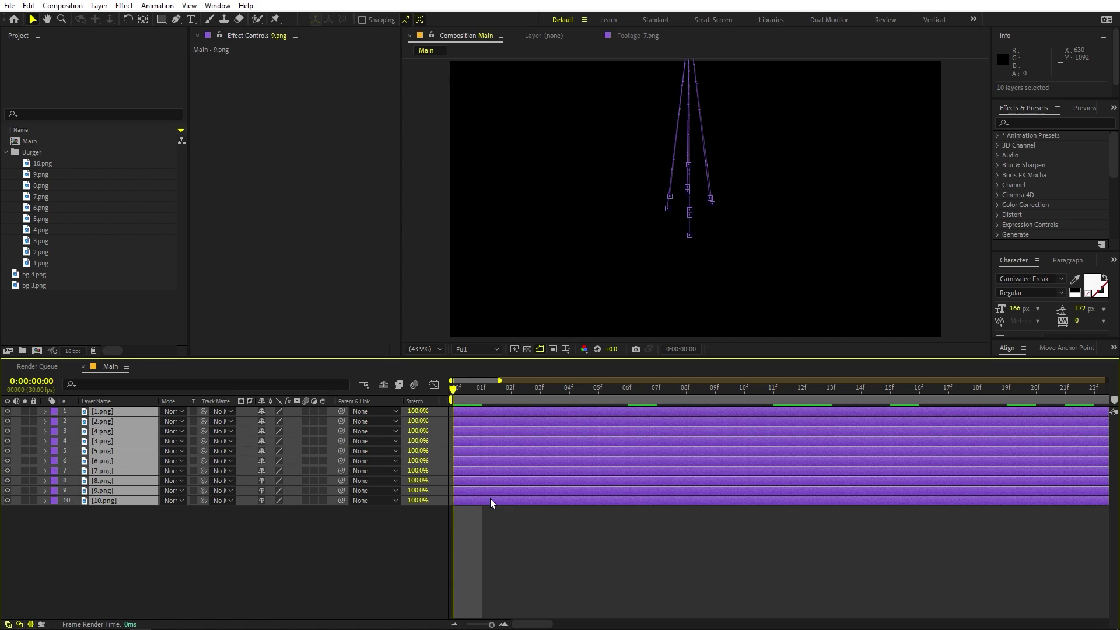
{"action": "key", "text": "u"}
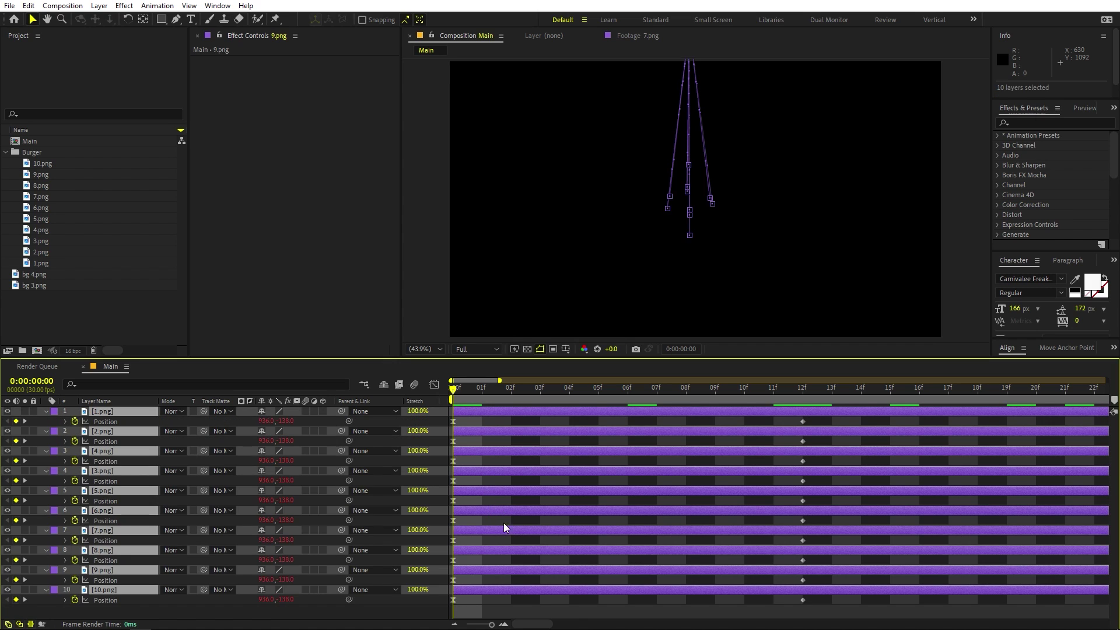
{"action": "left_click_drag", "start_coordinate": [492, 625], "coordinate": [478, 625]}
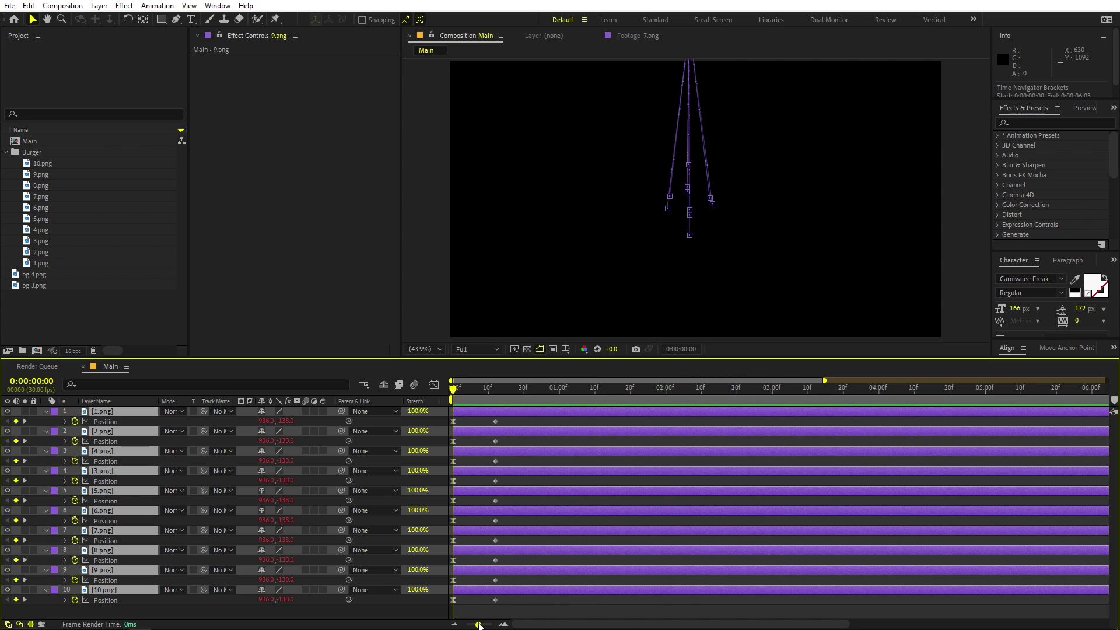
- Offset 9.png to start at about frame 8 and 8.png through 1.png at about frame 19, and play the result
{"action": "left_click", "coordinate": [477, 609]}
{"action": "left_click", "coordinate": [475, 570]}
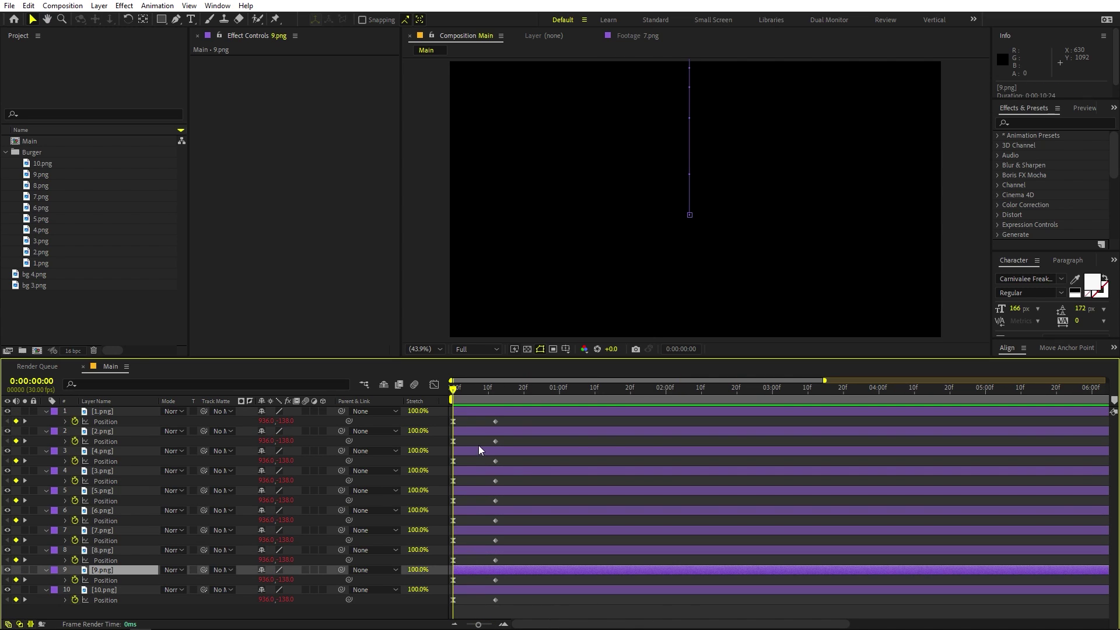
{"action": "left_click", "coordinate": [470, 412], "text": "shift"}
{"action": "left_click_drag", "start_coordinate": [471, 411], "coordinate": [539, 411]}
{"action": "left_click", "coordinate": [508, 551]}
{"action": "left_click", "coordinate": [499, 413], "text": "shift"}
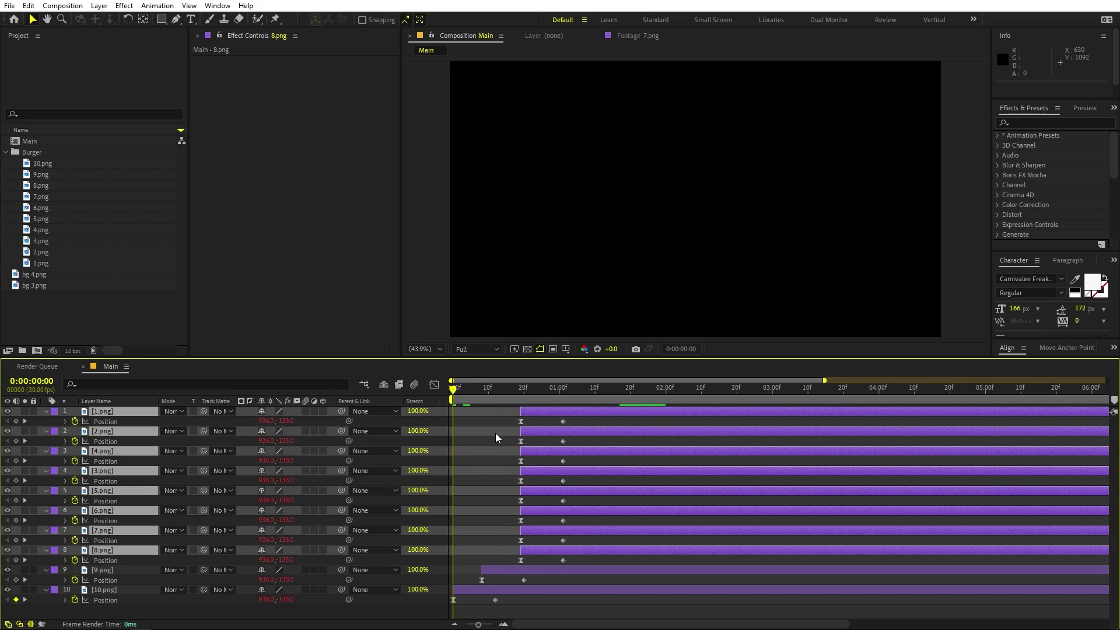
{"action": "left_click", "coordinate": [497, 434]}
{"action": "key", "text": "space"}
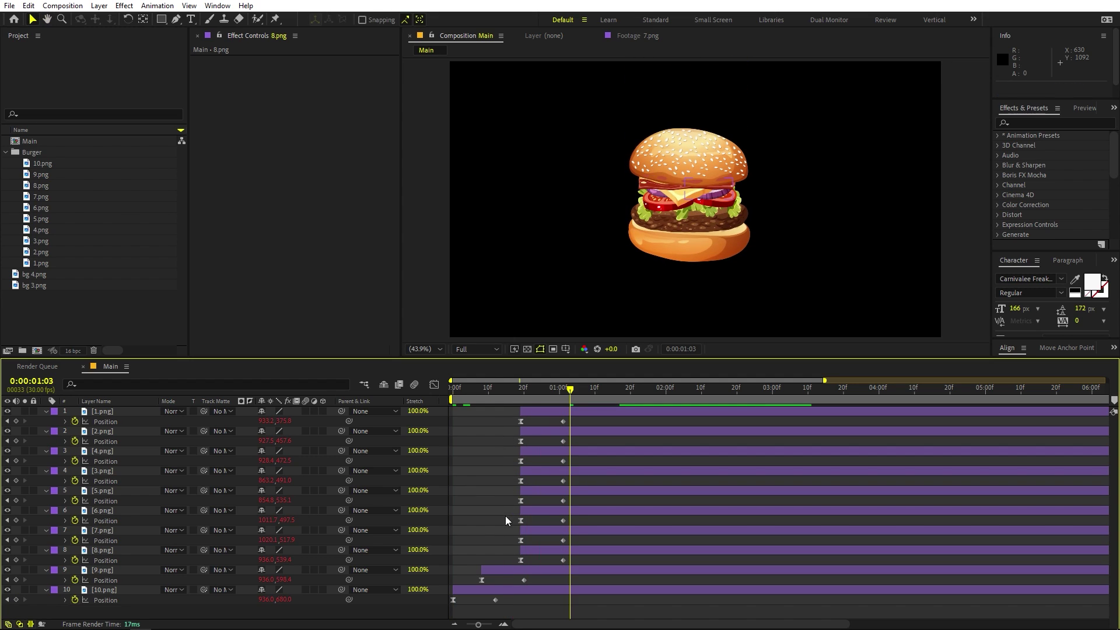
- Move 7.png through 1.png together to start at about 3 seconds 9 frames, and preview the composition from the beginning
{"action": "left_click", "coordinate": [528, 532]}
{"action": "left_click", "coordinate": [540, 413], "text": "shift"}
{"action": "left_click_drag", "start_coordinate": [541, 413], "coordinate": [824, 415]}
{"action": "left_click", "coordinate": [617, 480]}
{"action": "key", "text": "Home"}
{"action": "key", "text": "space"}
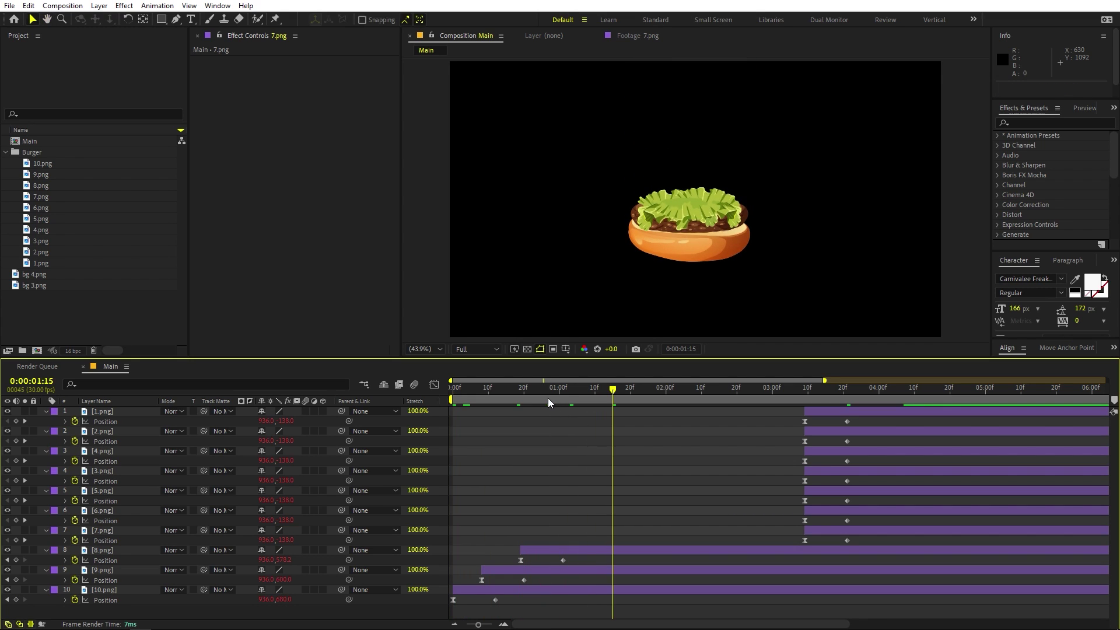
- Tighten the stagger so 9.png starts at about frame 6, 8.png at about frame 13 and 7.png at about frame 17
{"action": "key", "text": "space"}
{"action": "left_click_drag", "start_coordinate": [496, 569], "coordinate": [509, 552]}
{"action": "key", "text": "space"}
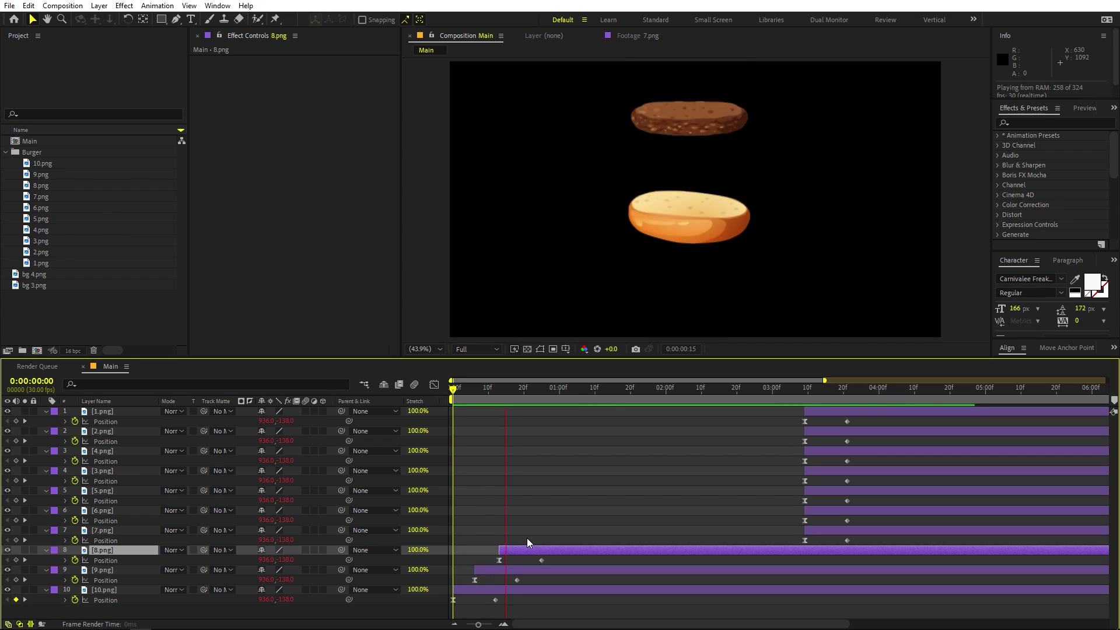
{"action": "left_click_drag", "start_coordinate": [811, 531], "coordinate": [527, 552]}
{"action": "key", "text": "space"}
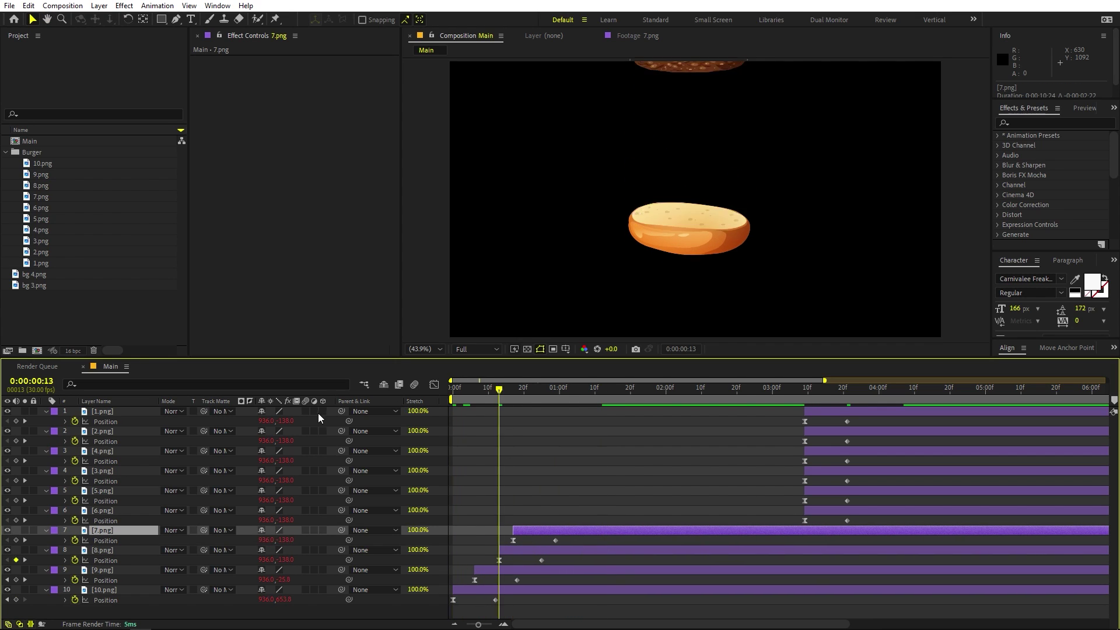
- Start 5.png at about frame 19 and move it below 6.png in the layer order
{"action": "left_click_drag", "start_coordinate": [831, 491], "coordinate": [728, 492]}
{"action": "left_click_drag", "start_coordinate": [579, 492], "coordinate": [533, 495]}
{"action": "left_click_drag", "start_coordinate": [118, 493], "coordinate": [112, 516]}
{"action": "left_click_drag", "start_coordinate": [536, 510], "coordinate": [544, 514]}
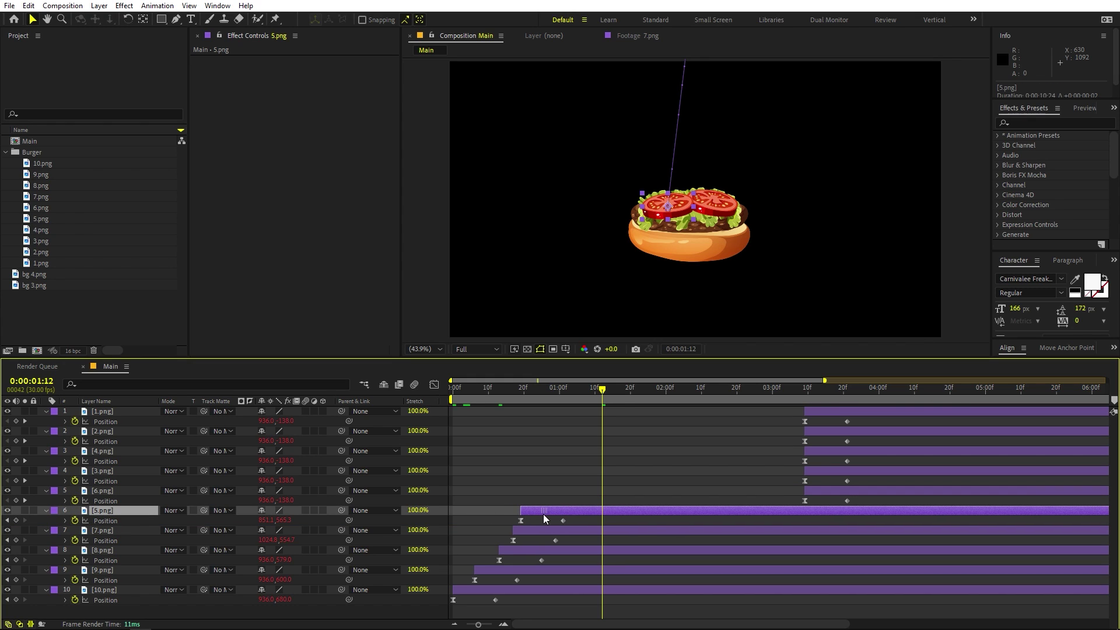
- Start 6.png at about frame 22 and 3.png at about frame 25, previewing the staggered drop
{"action": "left_click", "coordinate": [489, 393]}
{"action": "key", "text": "space"}
{"action": "key", "text": "space"}
{"action": "left_click_drag", "start_coordinate": [831, 493], "coordinate": [558, 506]}
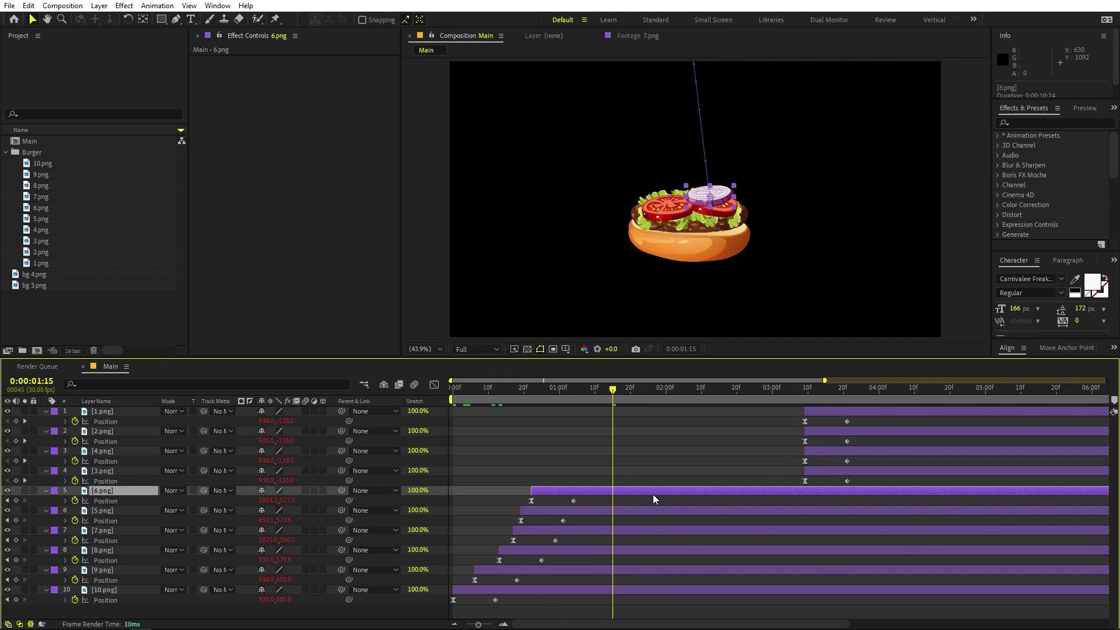
{"action": "left_click", "coordinate": [825, 469]}
{"action": "left_click_drag", "start_coordinate": [831, 469], "coordinate": [570, 488]}
{"action": "key", "text": "space"}
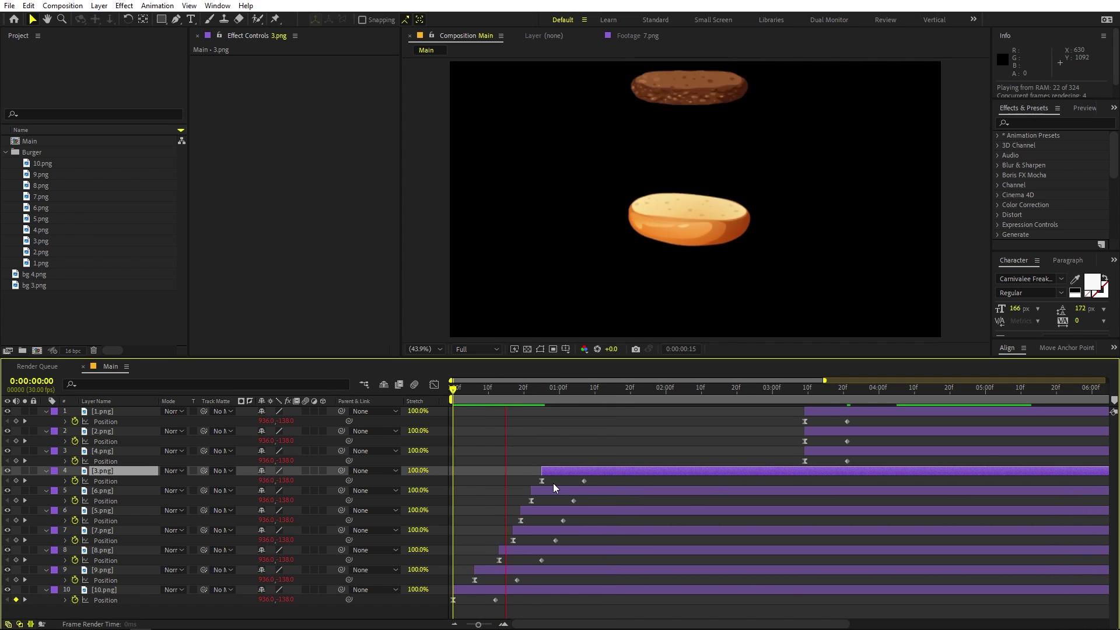
{"action": "key", "text": "space"}
- Start 4.png at about frame 29, 2.png at about 1 second 3 frames and 1.png at about 1 second 11 frames
{"action": "left_click", "coordinate": [810, 452]}
{"action": "left_click_drag", "start_coordinate": [810, 454], "coordinate": [561, 474]}
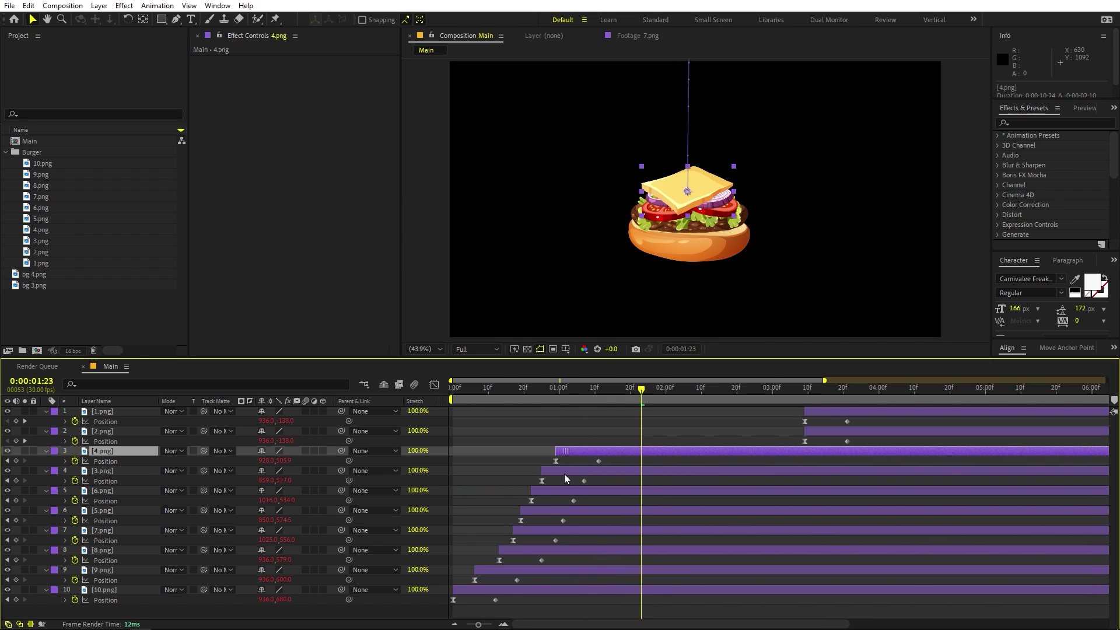
{"action": "left_click_drag", "start_coordinate": [838, 432], "coordinate": [605, 443]}
{"action": "left_click_drag", "start_coordinate": [834, 414], "coordinate": [627, 426]}
- Preview the full staggered burger drop from the beginning of the composition
{"action": "left_click", "coordinate": [621, 393]}
{"action": "key", "text": "Home"}
{"action": "key", "text": "space"}
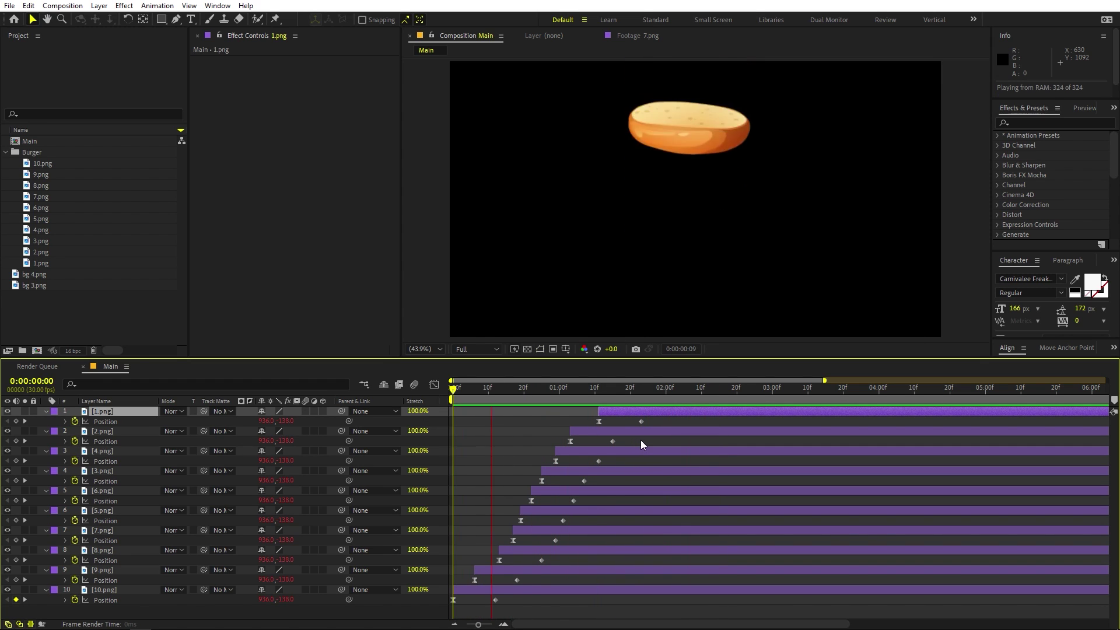
{"action": "key", "text": "space"}
- Collapse the revealed Position properties of all ten burger layers and clear the selection
{"action": "key", "text": "ctrl+a"}
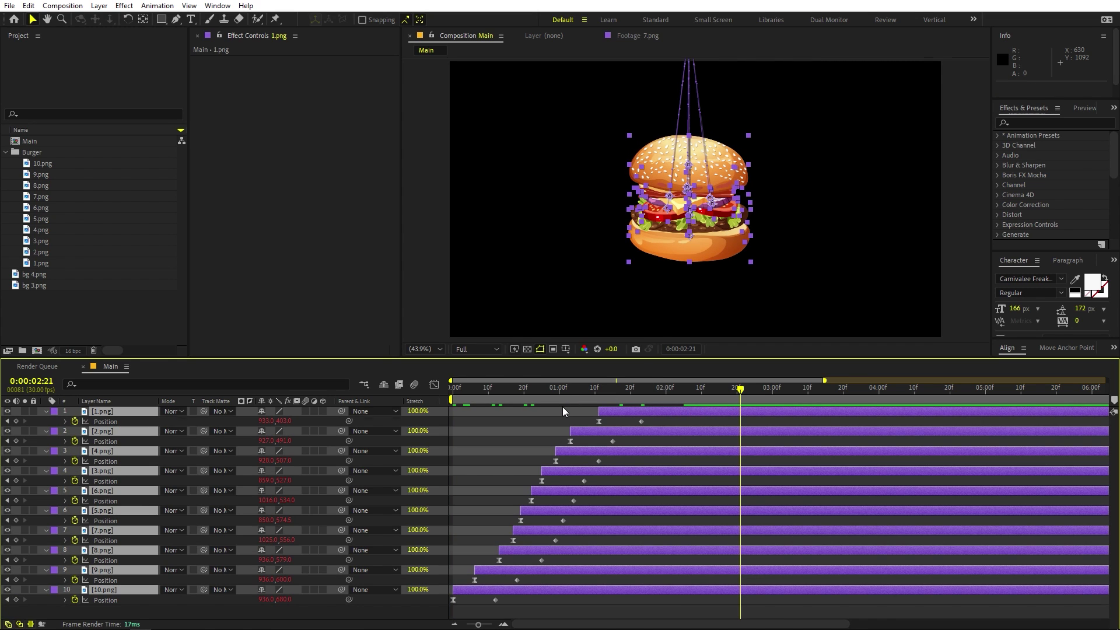
{"action": "key", "text": "u"}
{"action": "left_click", "coordinate": [557, 553]}
- Create a null object and parent all ten burger layers to it
{"action": "right_click", "coordinate": [181, 586]}
{"action": "mouse_move", "coordinate": [287, 450]}
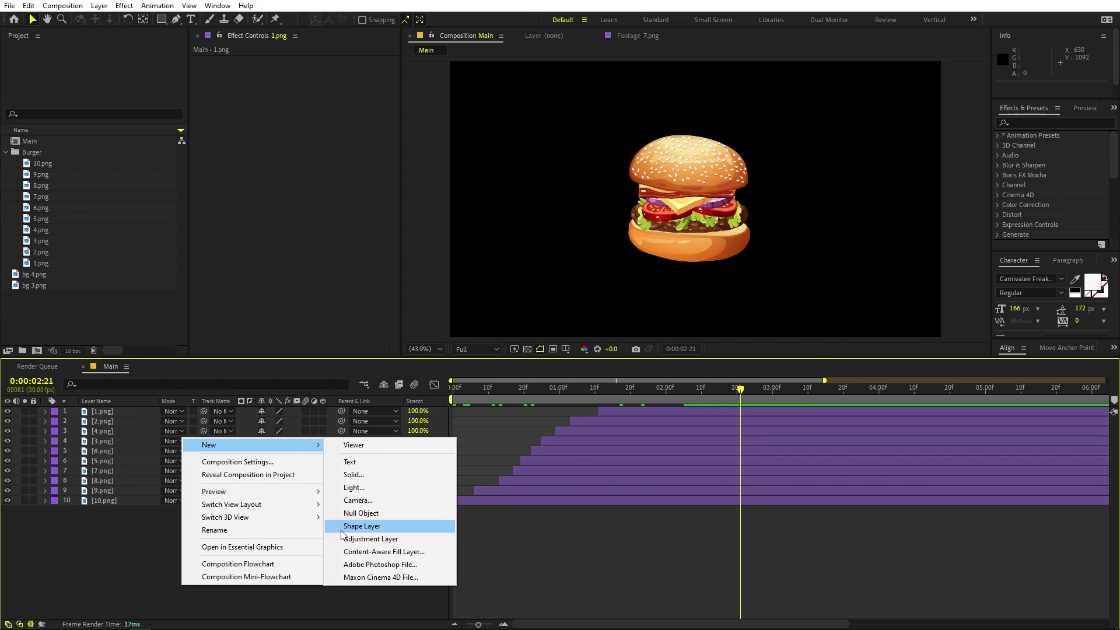
{"action": "left_click", "coordinate": [369, 514]}
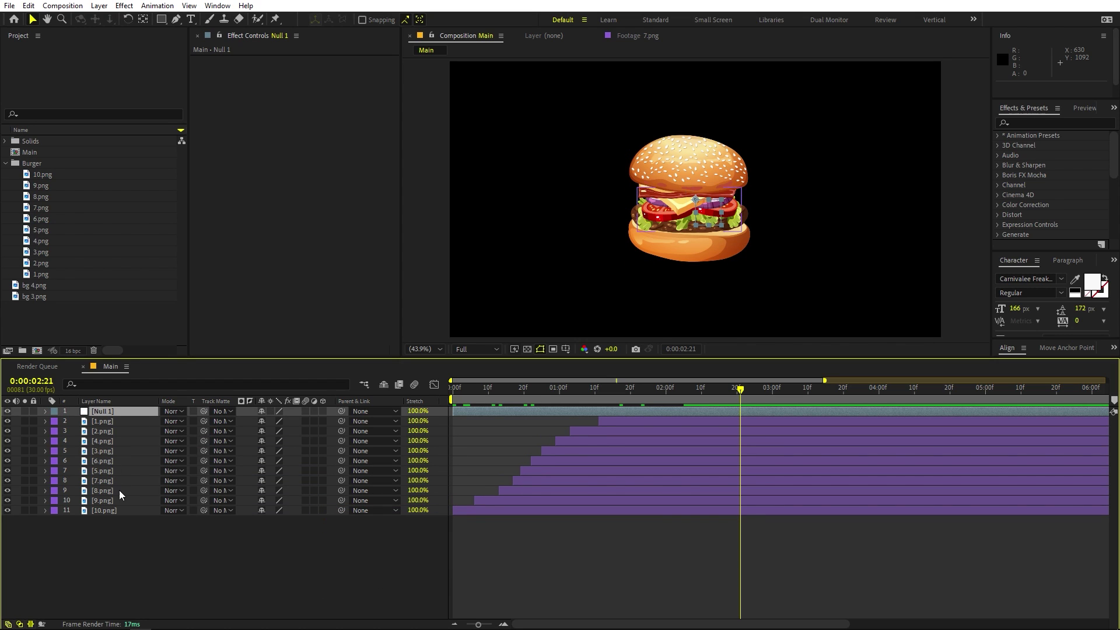
{"action": "left_click", "coordinate": [109, 512]}
{"action": "left_click", "coordinate": [108, 423], "text": "shift"}
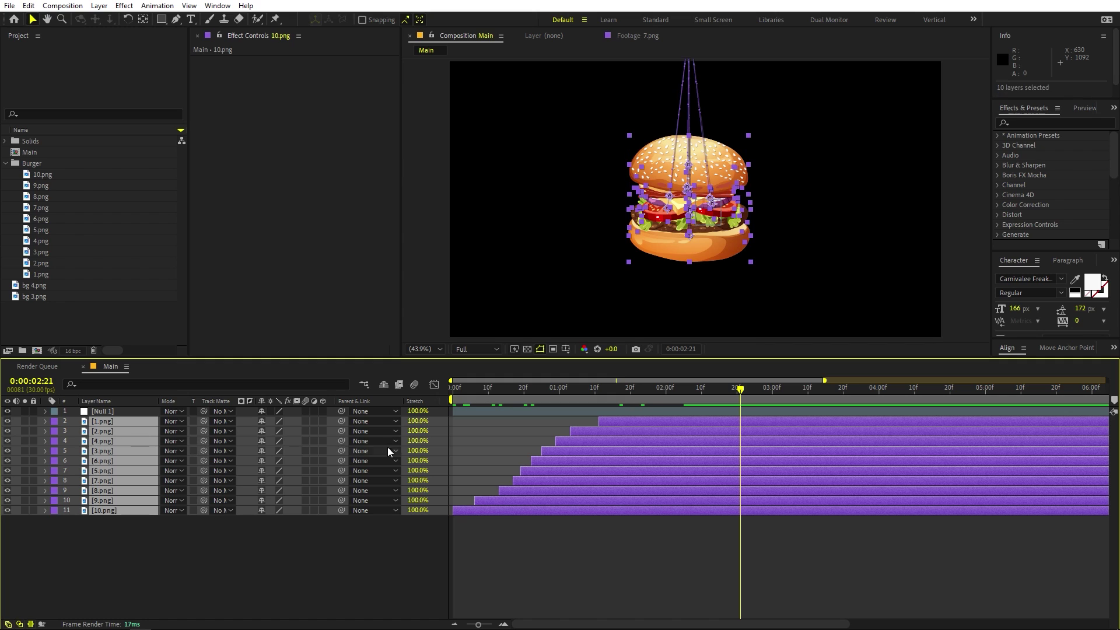
{"action": "left_click_drag", "start_coordinate": [342, 422], "coordinate": [110, 410]}
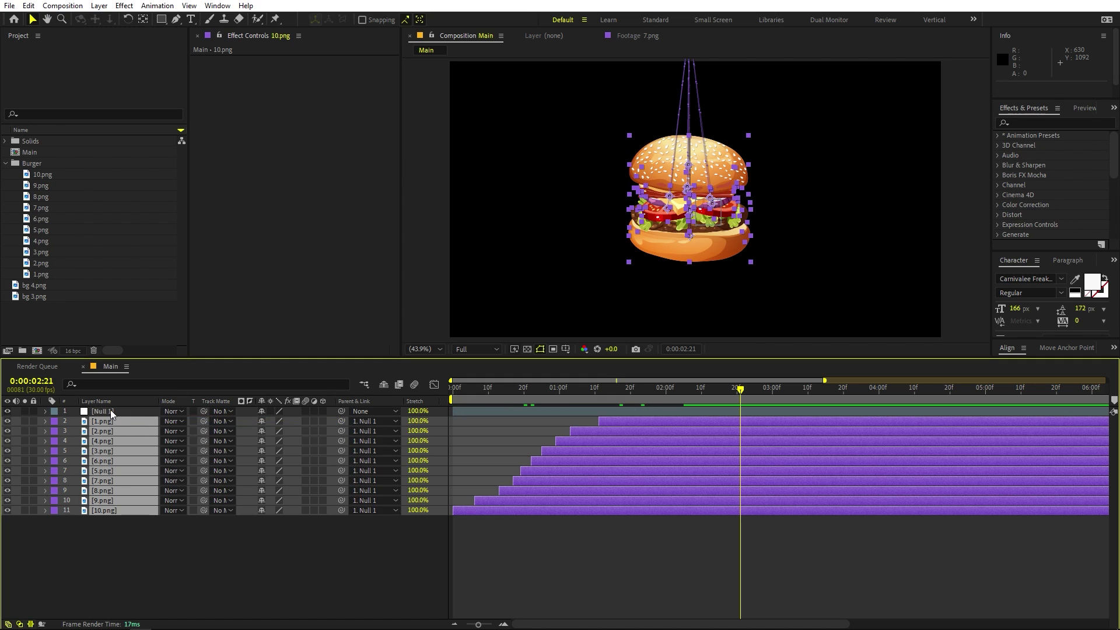
- Nudge the null object slightly upward to raise the whole burger, and clear the selection
{"action": "key", "text": "shift+Up"}
{"action": "key", "text": "shift+Up"}
{"action": "key", "text": "shift+Up"}
{"action": "key", "text": "shift+Up"}
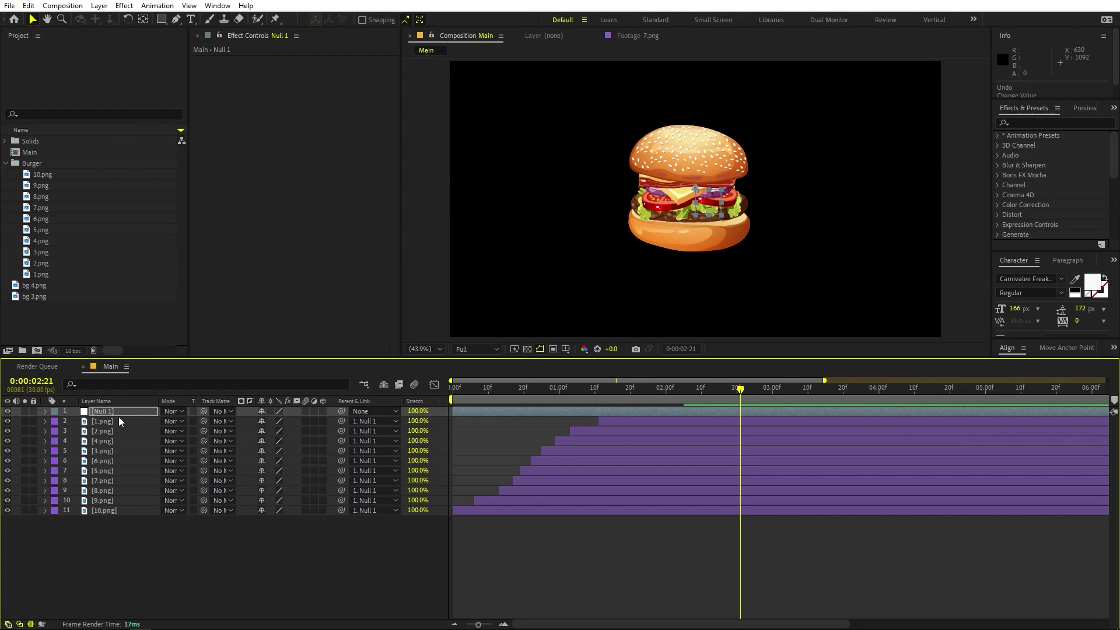
{"action": "left_click", "coordinate": [156, 525]}
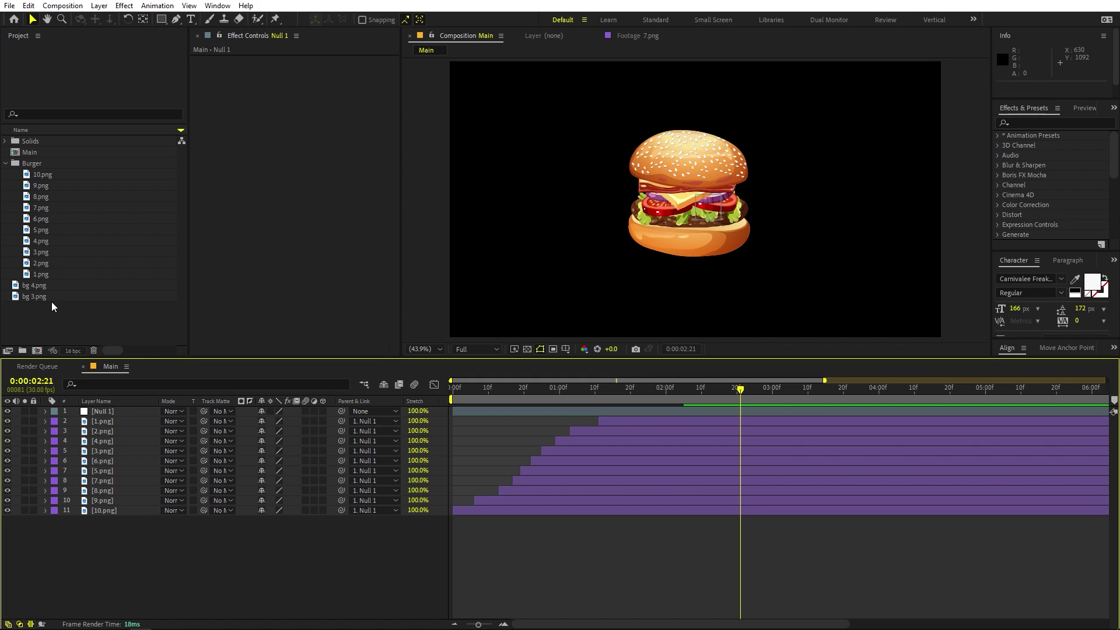
- Add bg 3.png beneath the burger layers and set its Scale to 38.9% to fill the frame width
{"action": "left_click", "coordinate": [36, 298]}
{"action": "left_click_drag", "start_coordinate": [40, 298], "coordinate": [191, 549]}
{"action": "key", "text": "s"}
{"action": "left_click", "coordinate": [282, 530]}
{"action": "type", "text": "32.8"}
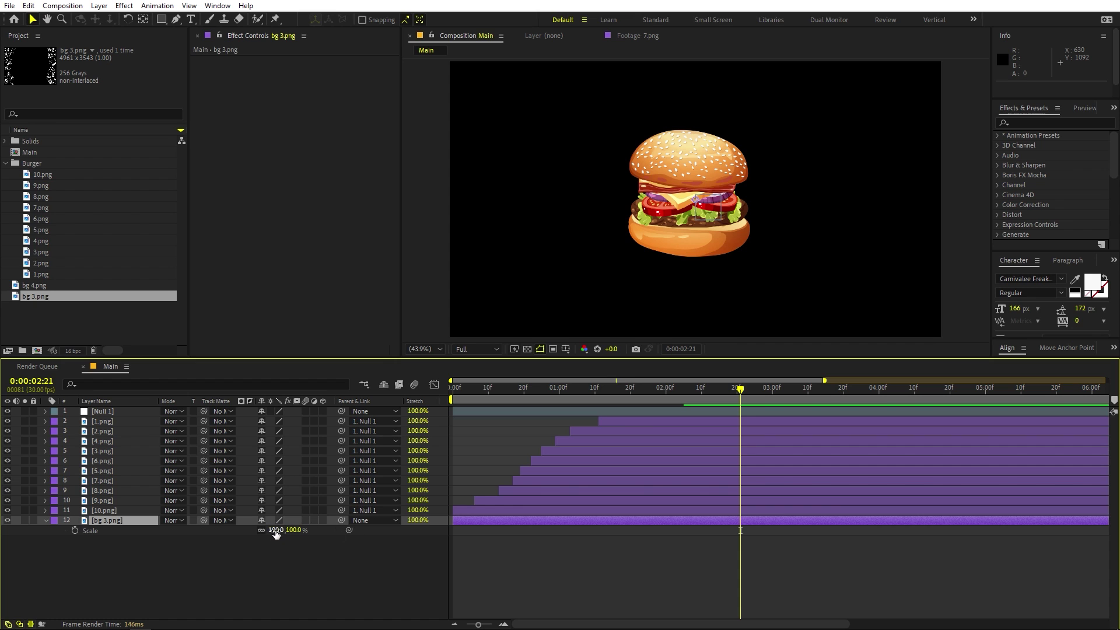
{"action": "key", "text": "Return"}
{"action": "left_click_drag", "start_coordinate": [273, 529], "coordinate": [274, 529]}
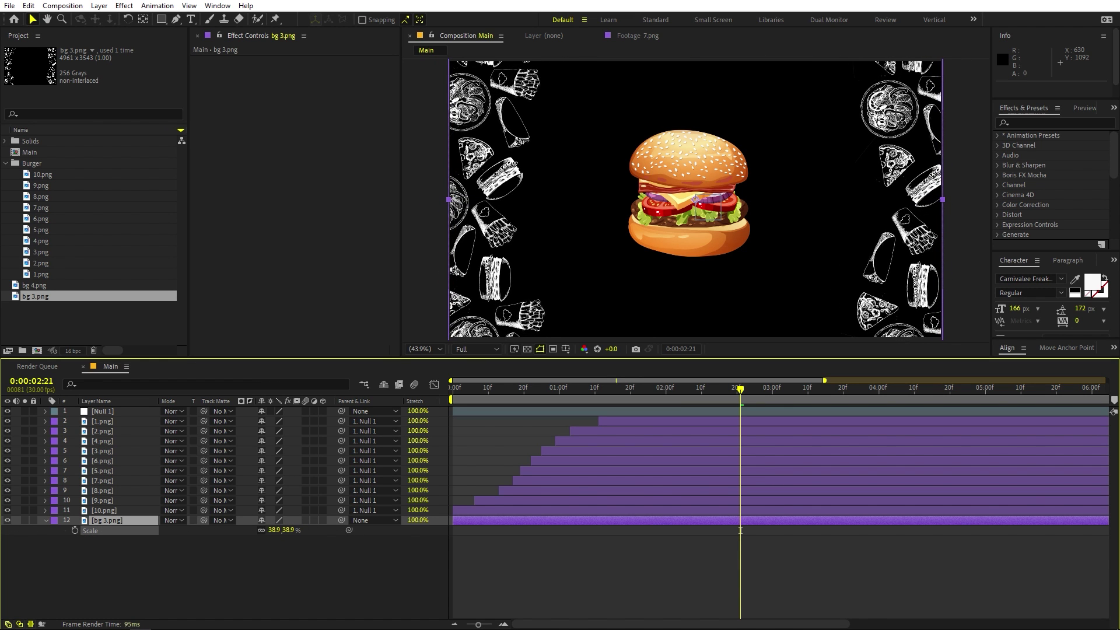
- Add bg 4.png as the lowest layer and set bg 3.png's blending mode to Add
{"action": "left_click", "coordinate": [29, 285]}
{"action": "left_click_drag", "start_coordinate": [29, 285], "coordinate": [81, 549]}
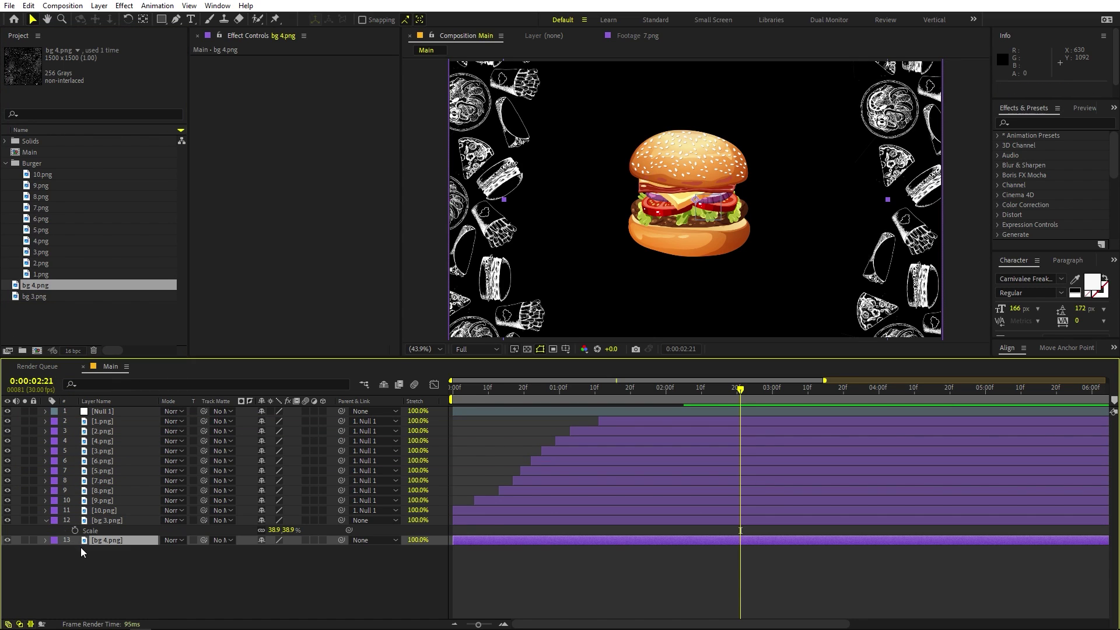
{"action": "left_click", "coordinate": [113, 520]}
{"action": "left_click", "coordinate": [175, 523]}
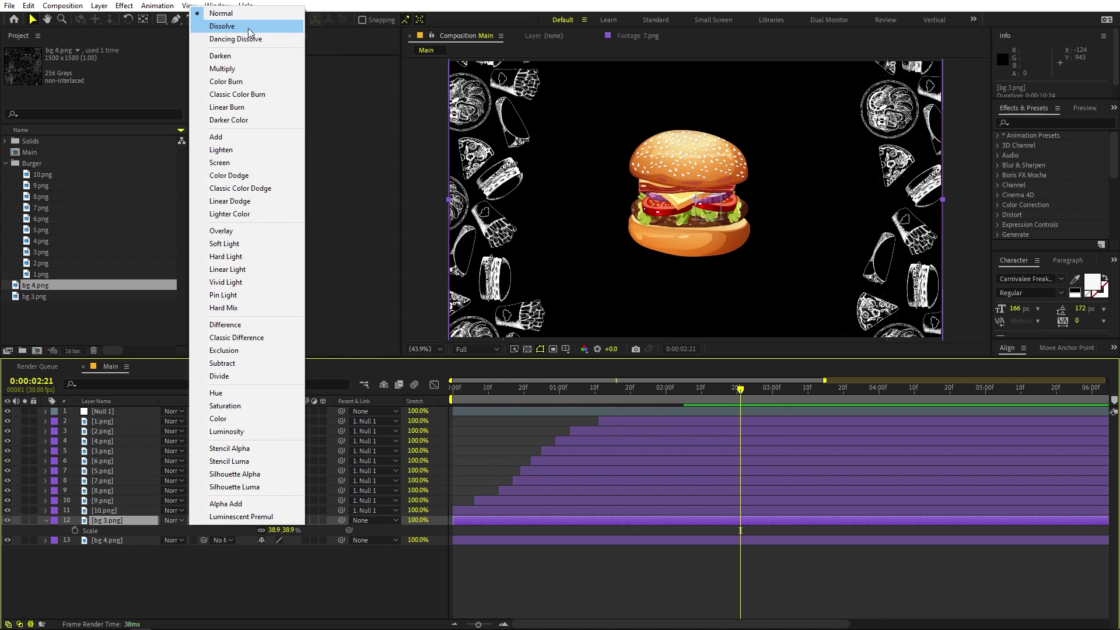
{"action": "left_click", "coordinate": [216, 136]}
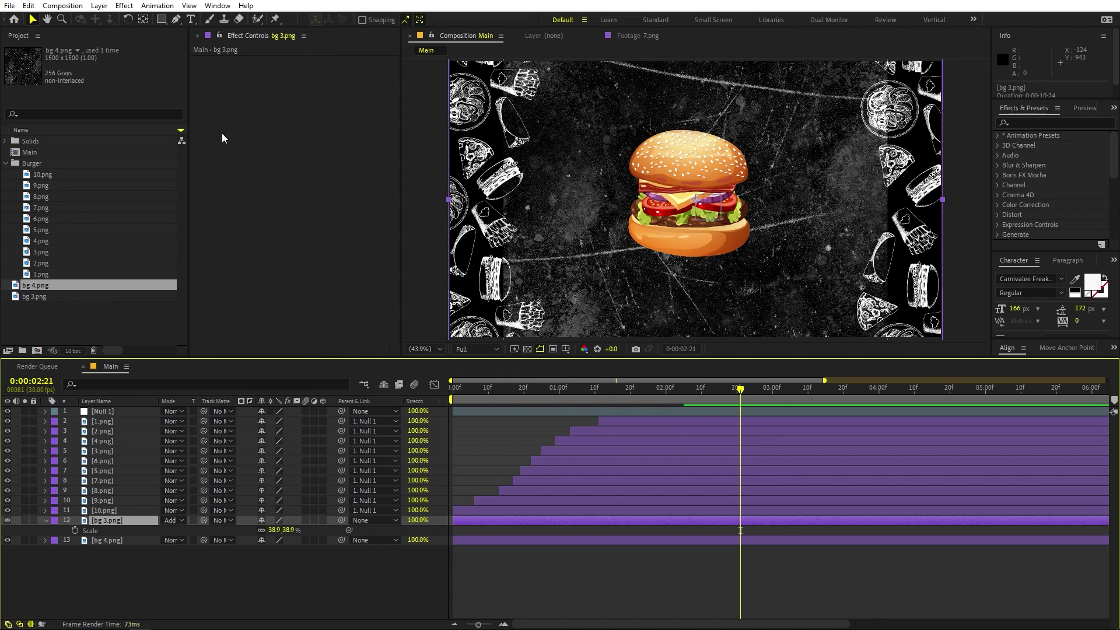
- Find the Curves effect and apply it to the bg 4.png layer
{"action": "left_click", "coordinate": [108, 538]}
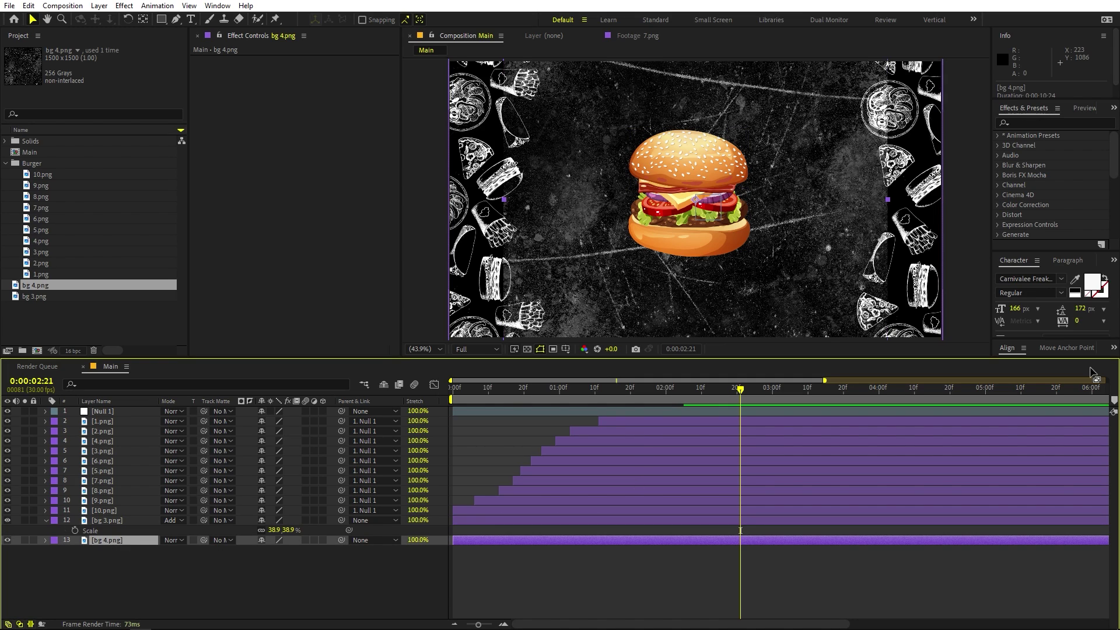
{"action": "left_click", "coordinate": [1042, 122]}
{"action": "type", "text": "curc"}
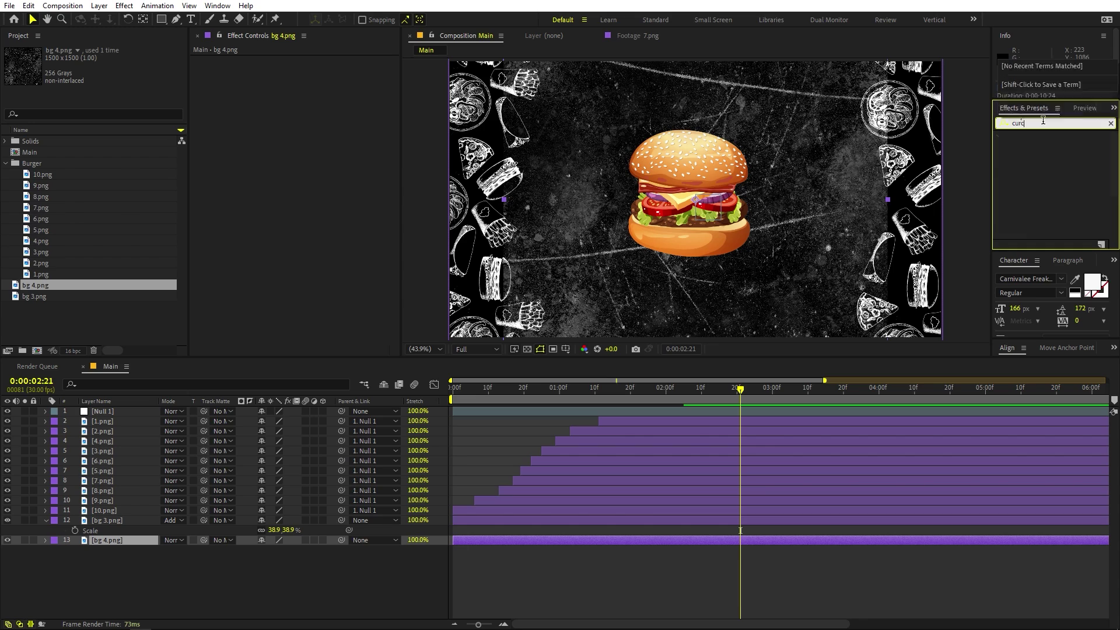
{"action": "key", "text": "BackSpace"}
{"action": "type", "text": "ves"}
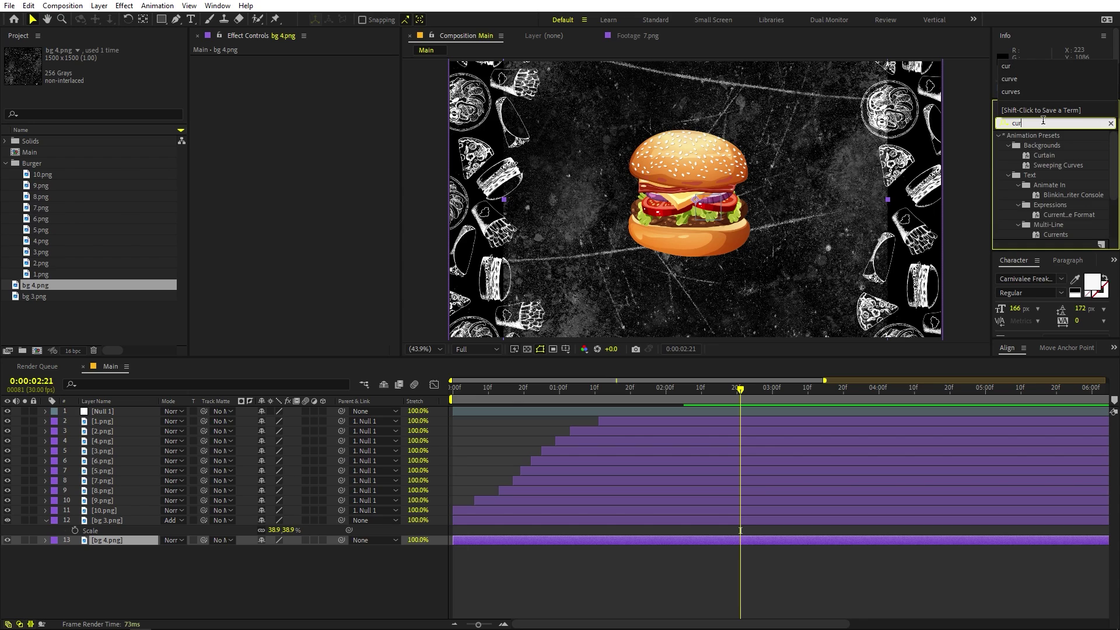
{"action": "left_click_drag", "start_coordinate": [1044, 175], "coordinate": [127, 542]}
- Shape bg 4.png's RGB curve by pulling the shadows down and keeping the highlights near the original diagonal to darken the texture
{"action": "left_click_drag", "start_coordinate": [245, 222], "coordinate": [243, 240]}
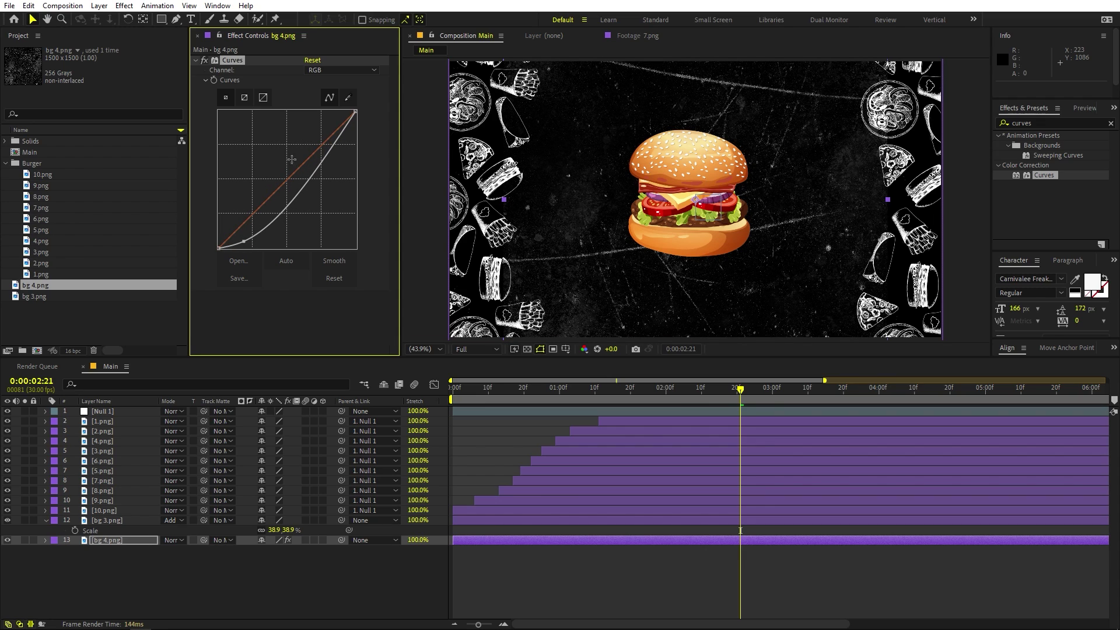
{"action": "left_click_drag", "start_coordinate": [327, 155], "coordinate": [320, 151]}
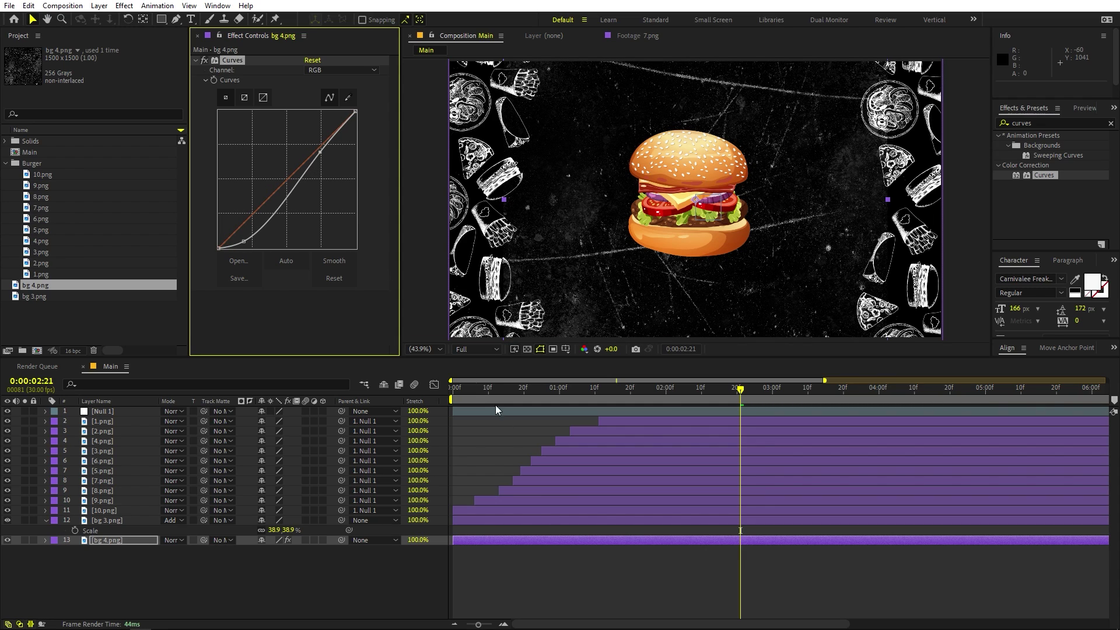
{"action": "left_click", "coordinate": [559, 562]}
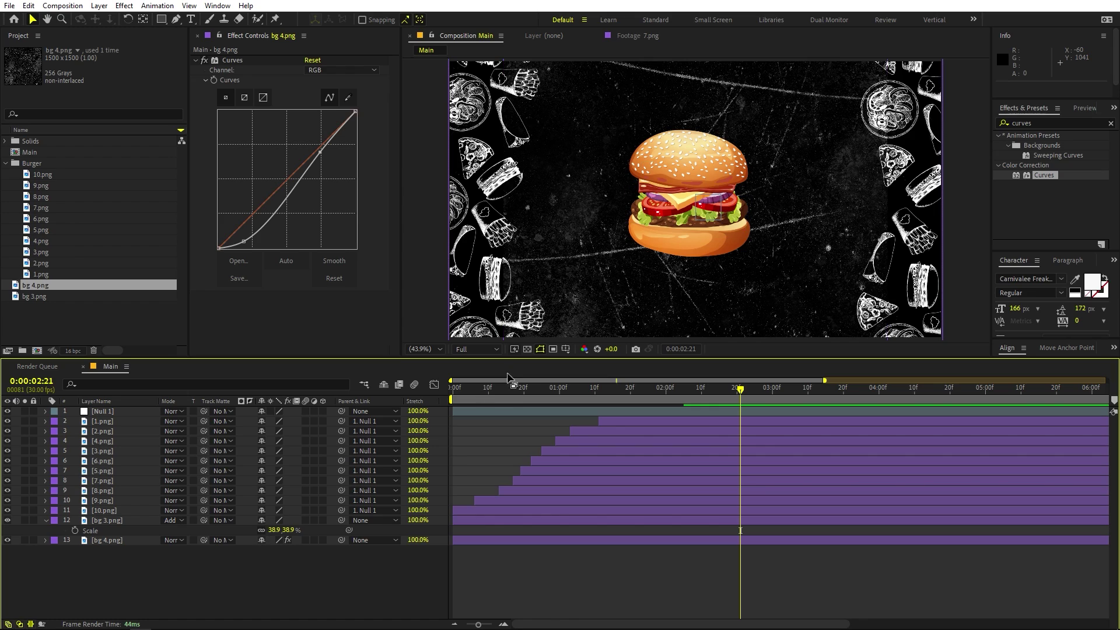
- Collapse bg 3.png's Scale property and play the composition from the first frame
{"action": "left_click", "coordinate": [45, 520]}
{"action": "left_click_drag", "start_coordinate": [604, 387], "coordinate": [453, 411]}
{"action": "key", "text": "space"}
{"action": "key", "text": "space"}
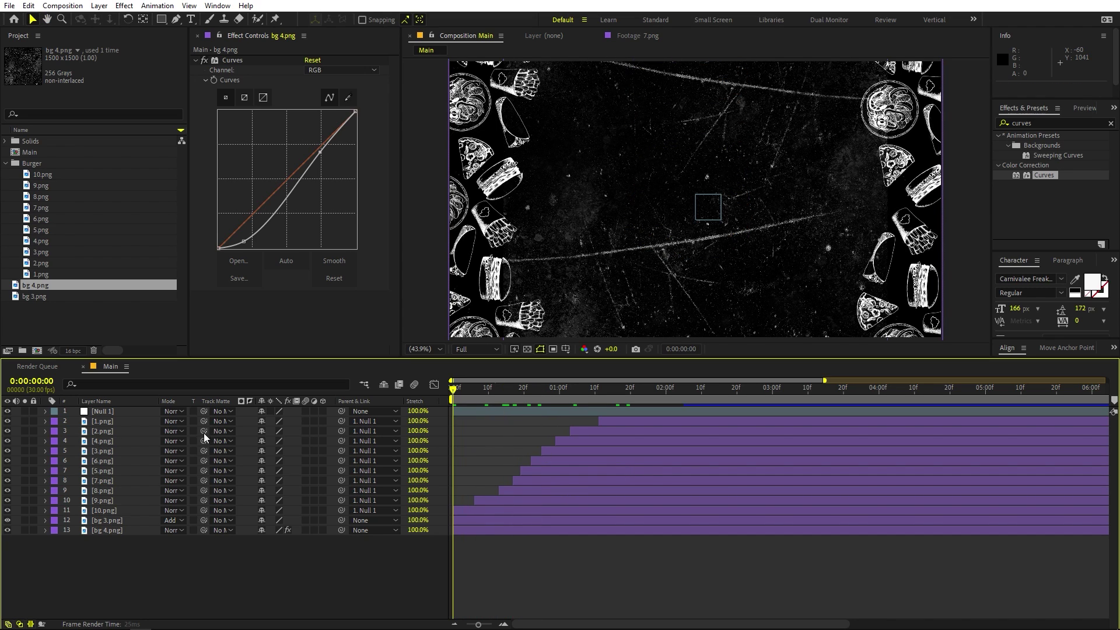
- Split the bg 4.png layer at frame 5
{"action": "left_click", "coordinate": [456, 529]}
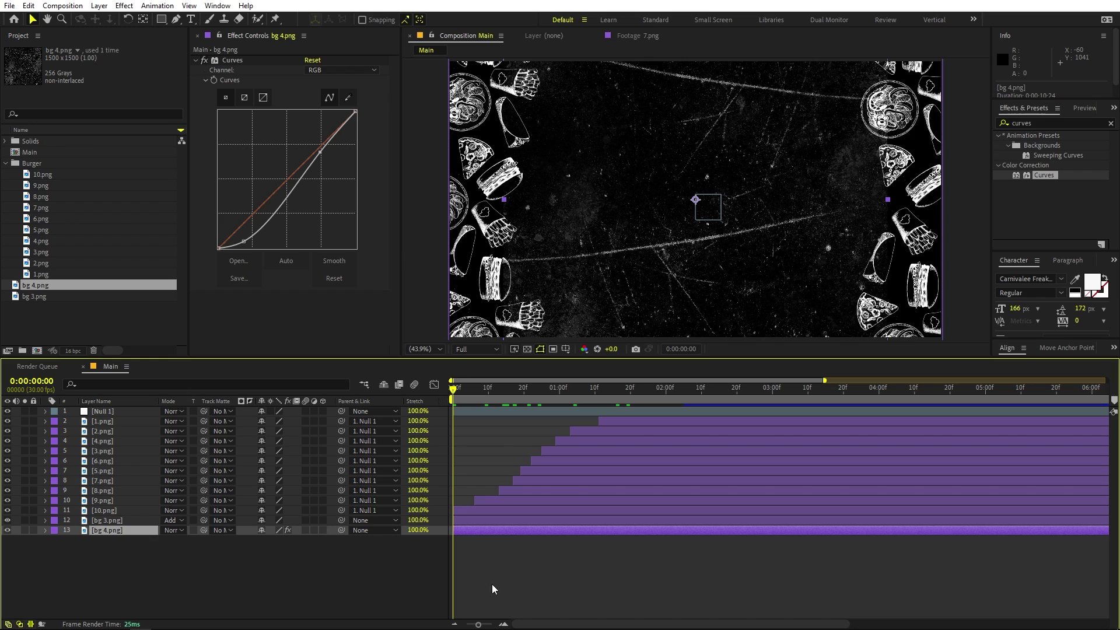
{"action": "left_click_drag", "start_coordinate": [478, 626], "coordinate": [492, 625]}
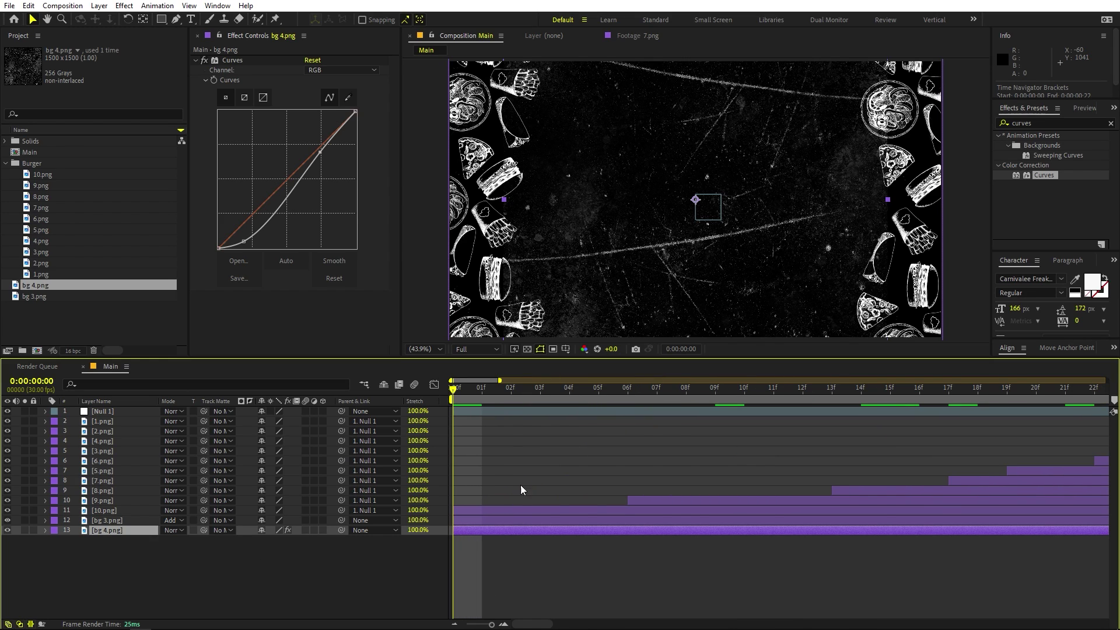
{"action": "left_click_drag", "start_coordinate": [465, 395], "coordinate": [606, 397]}
{"action": "key", "text": "ctrl+shift+d"}
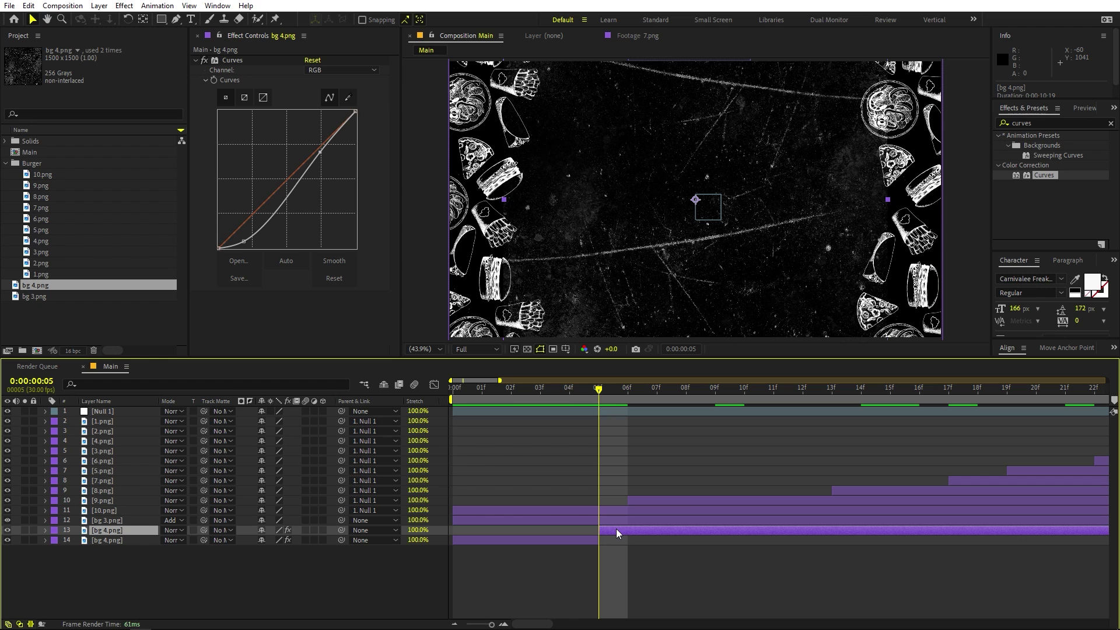
- Rotate the bg 4.png segment starting at frame 5 by roughly a quarter turn and scale it to 147.3%
{"action": "key", "text": "s"}
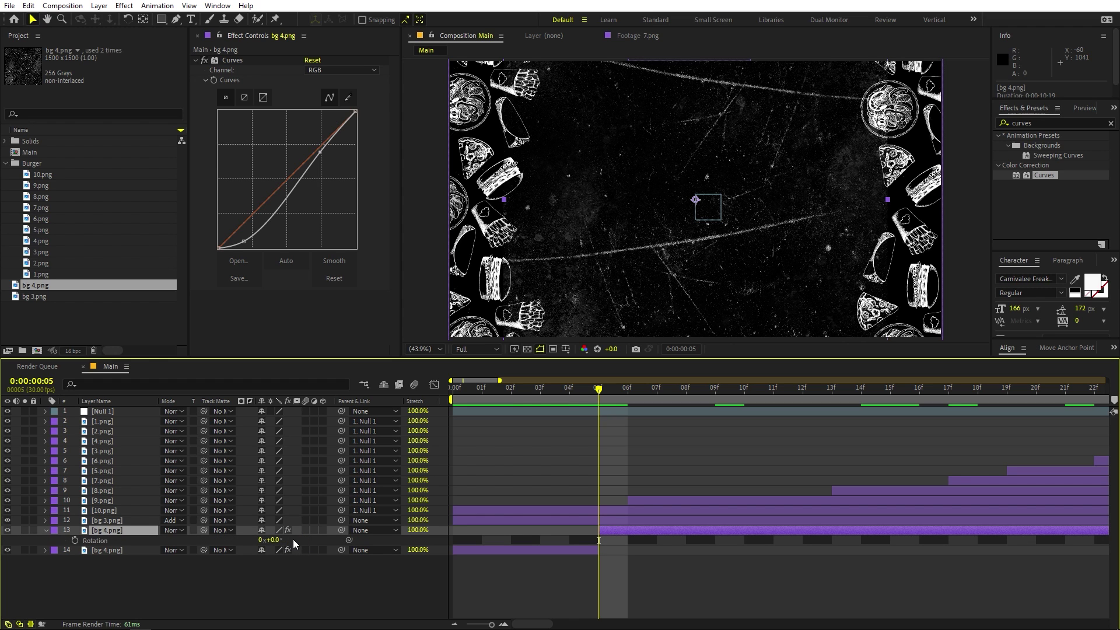
{"action": "left_click_drag", "start_coordinate": [273, 540], "coordinate": [720, 506]}
{"action": "key", "text": "s"}
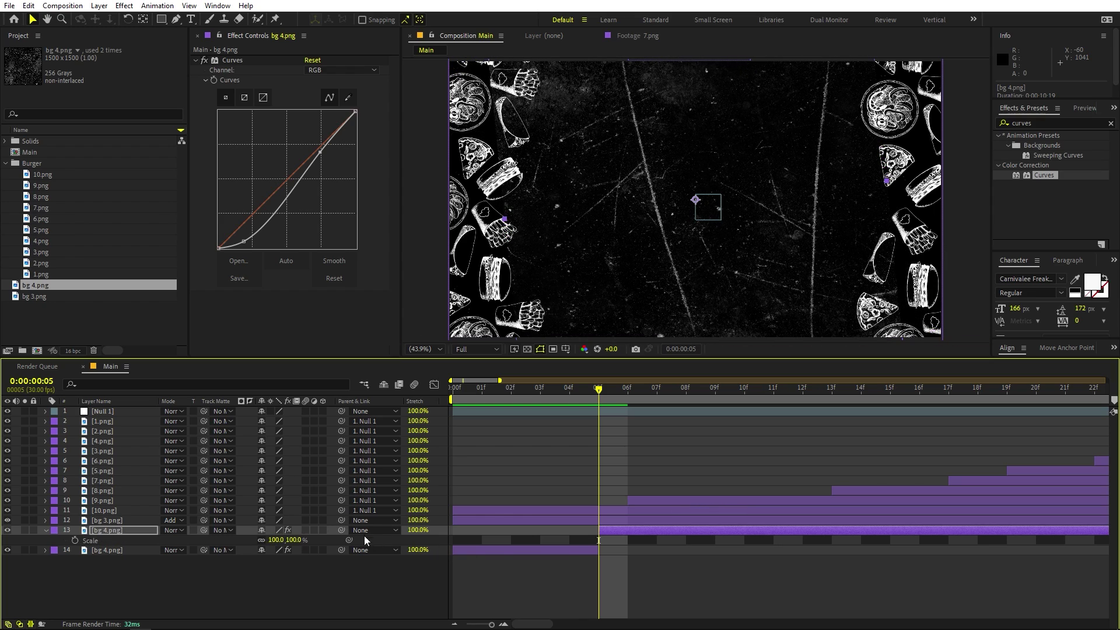
{"action": "left_click_drag", "start_coordinate": [276, 539], "coordinate": [553, 545]}
- Split the newest bg 4.png segment at frame 10, scale the new piece to 290.3% and offset it toward the lower left of the frame
{"action": "left_click_drag", "start_coordinate": [597, 402], "coordinate": [746, 397]}
{"action": "key", "text": "ctrl+shift+d"}
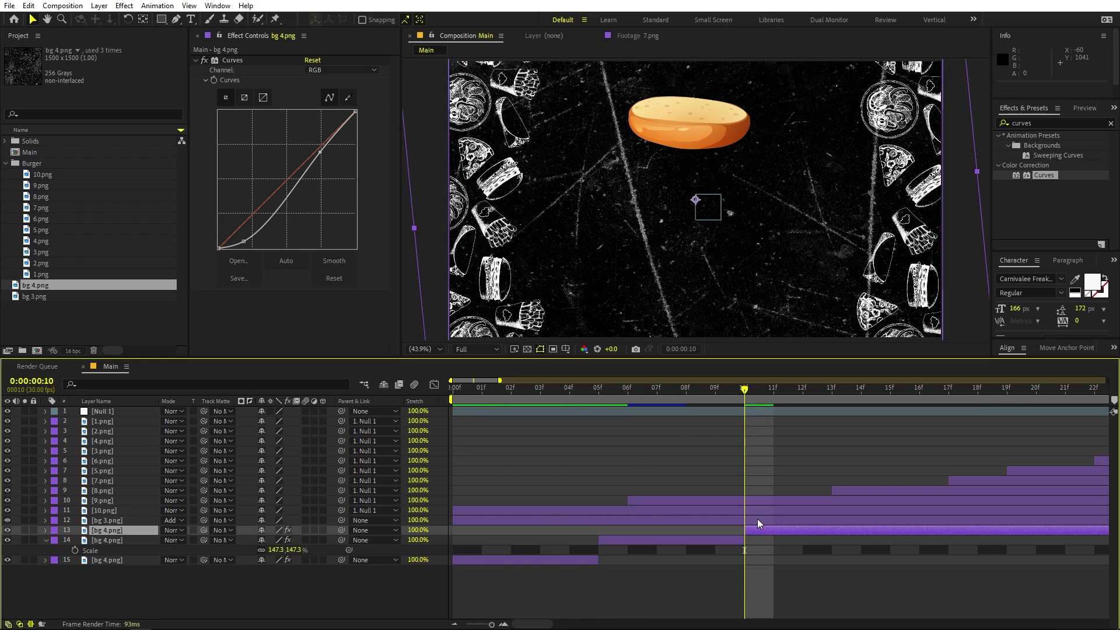
{"action": "left_click_drag", "start_coordinate": [285, 540], "coordinate": [702, 330]}
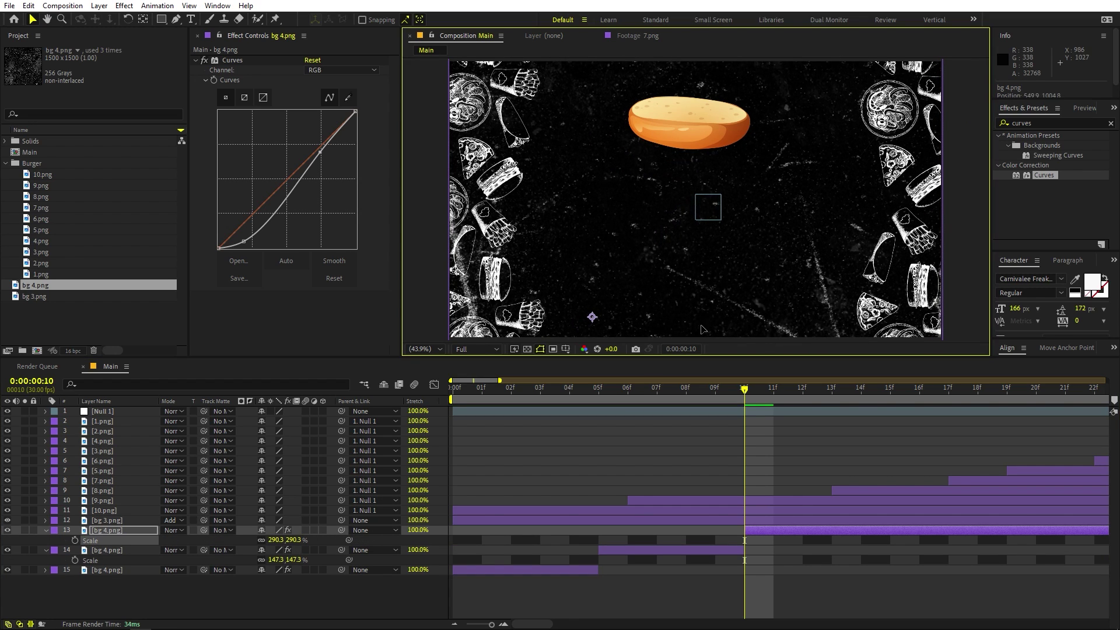
- Split the texture at frame 15 and reposition the new bg 4.png segment up and to the right, scaled to 271.3%
{"action": "left_click_drag", "start_coordinate": [776, 397], "coordinate": [889, 399]}
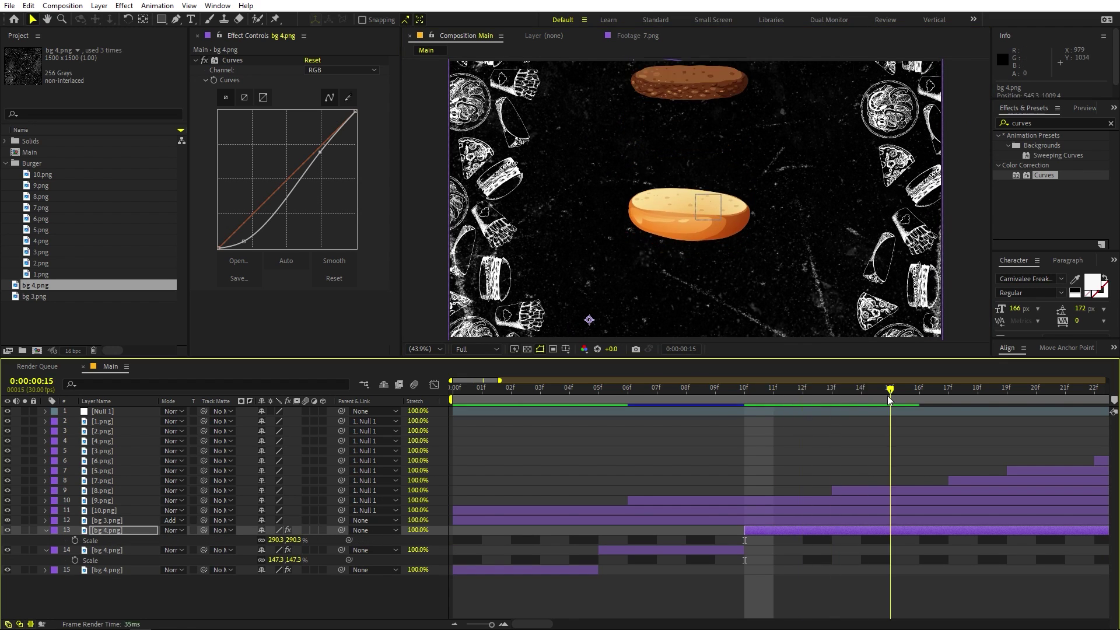
{"action": "key", "text": "ctrl+shift+d"}
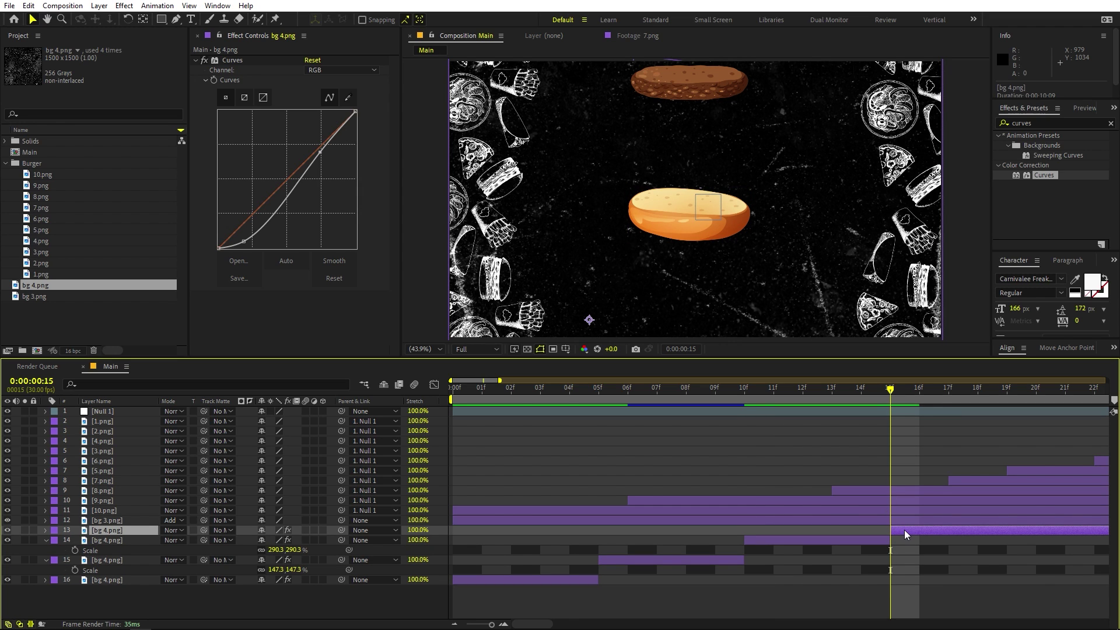
{"action": "left_click_drag", "start_coordinate": [657, 216], "coordinate": [782, 139]}
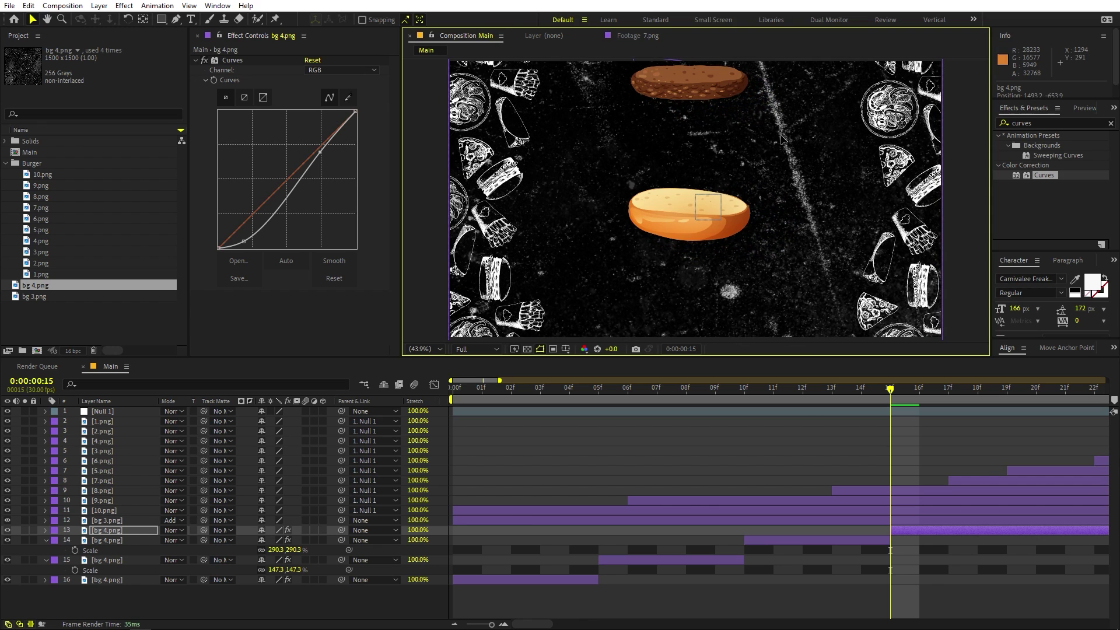
- Split the newest bg 4.png segment again at frame 20
{"action": "scroll", "coordinate": [764, 220], "scroll_direction": "down", "scroll_amount": 4}
{"action": "key", "text": "Page_Down"}
{"action": "key", "text": "Page_Down"}
{"action": "key", "text": "Page_Down"}
{"action": "key", "text": "Page_Down"}
{"action": "key", "text": "Page_Down"}
{"action": "key", "text": "ctrl+shift+d"}
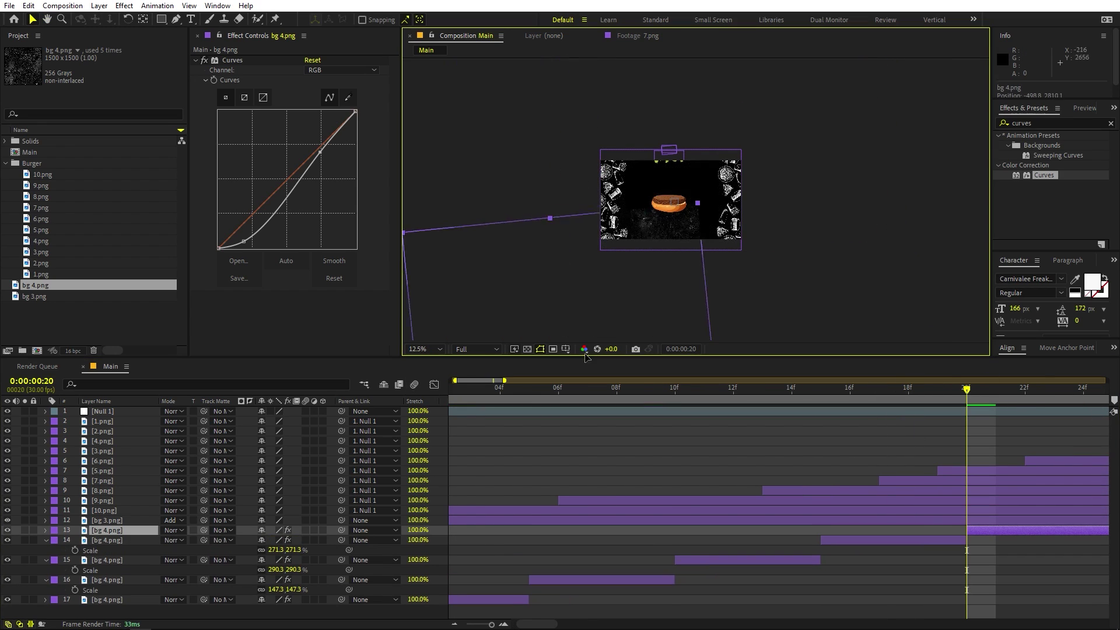
- Split the texture at frame 25 and move the new bg 4.png segment so a different area covers the frame
{"action": "key", "text": "Page_Down"}
{"action": "key", "text": "Page_Down"}
{"action": "key", "text": "Page_Down"}
{"action": "key", "text": "Page_Down"}
{"action": "key", "text": "Page_Down"}
{"action": "scroll", "coordinate": [954, 565], "scroll_direction": "down", "scroll_amount": 2}
{"action": "key", "text": "ctrl+shift+d"}
{"action": "left_click_drag", "start_coordinate": [708, 120], "coordinate": [725, 229]}
- Split the last bg 4.png segment at 0:00:01:00 and delete the remainder after that time
{"action": "left_click_drag", "start_coordinate": [933, 390], "coordinate": [986, 391]}
{"action": "key", "text": "ctrl+shift+d"}
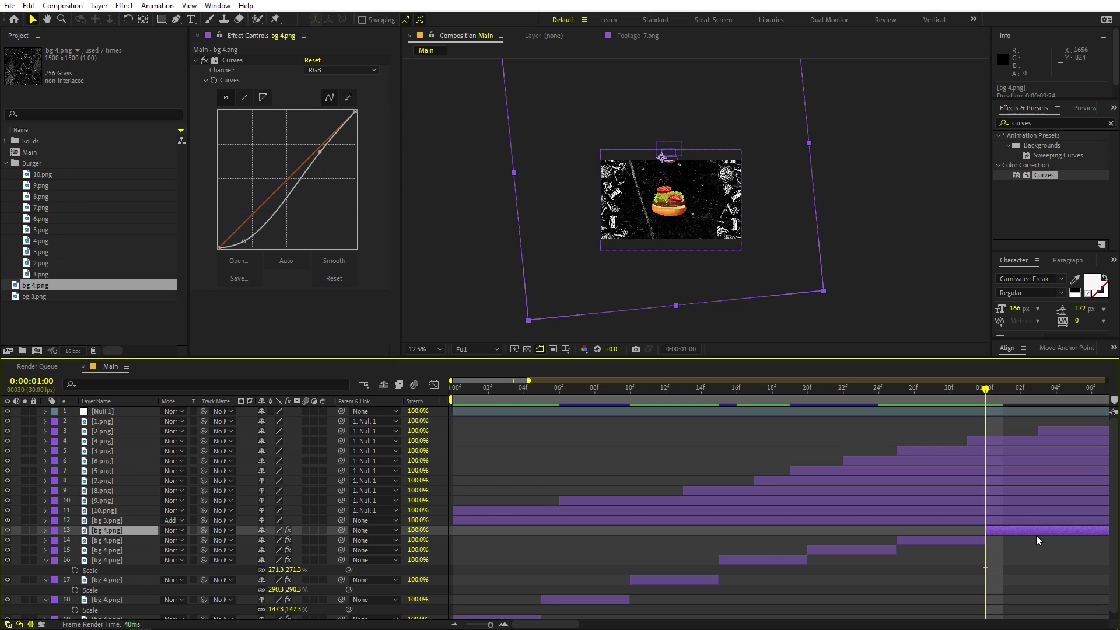
{"action": "key", "text": "Delete"}
- Pre-compose all six bg 4.png segments as BG, with the composition duration adjusted to the time span of the selected layers
{"action": "left_click", "coordinate": [923, 533]}
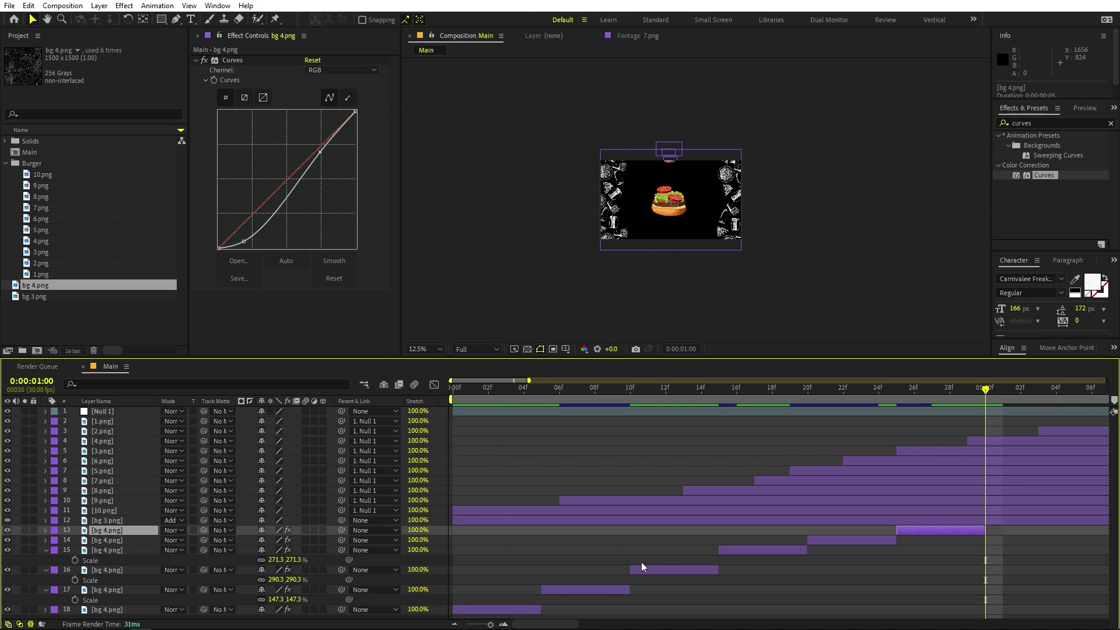
{"action": "left_click", "coordinate": [484, 609], "text": "shift"}
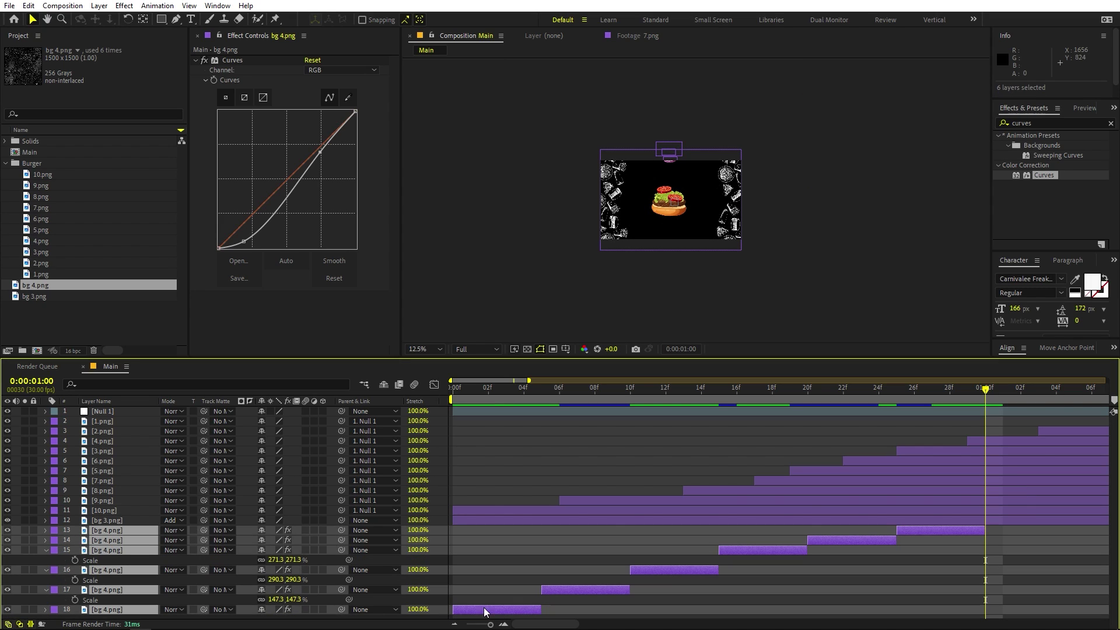
{"action": "right_click", "coordinate": [114, 532]}
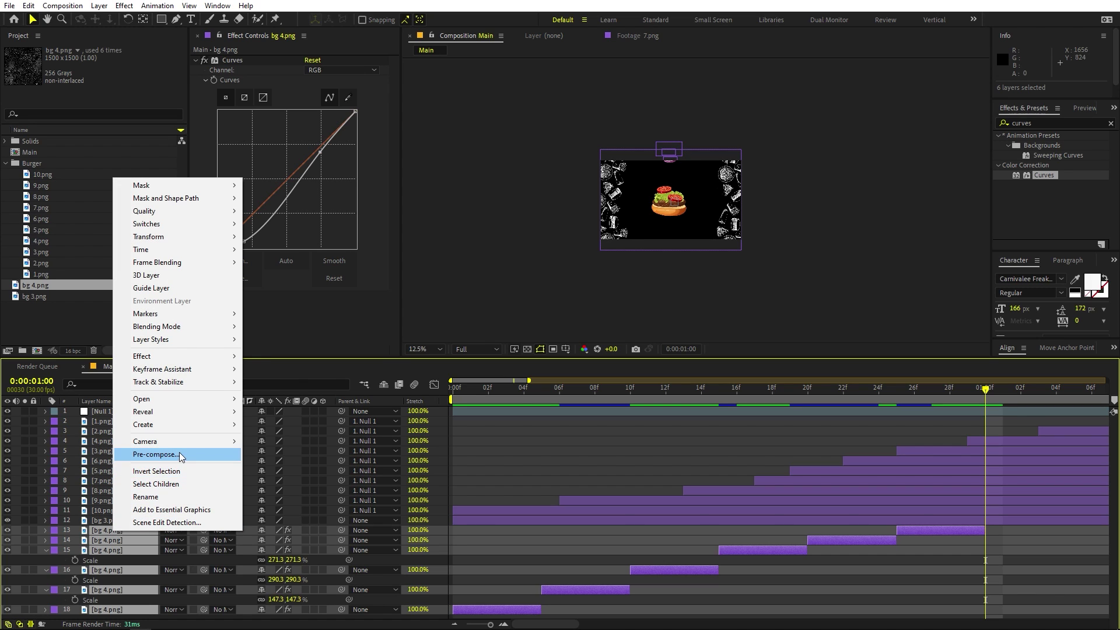
{"action": "left_click", "coordinate": [234, 453]}
{"action": "type", "text": "BG"}
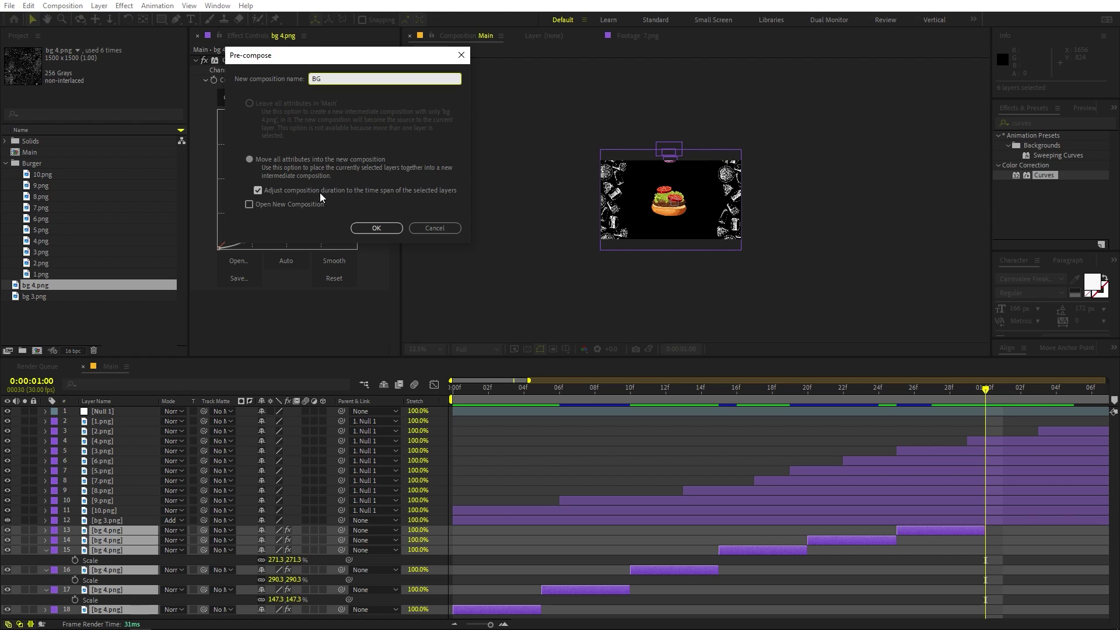
{"action": "left_click", "coordinate": [374, 228]}
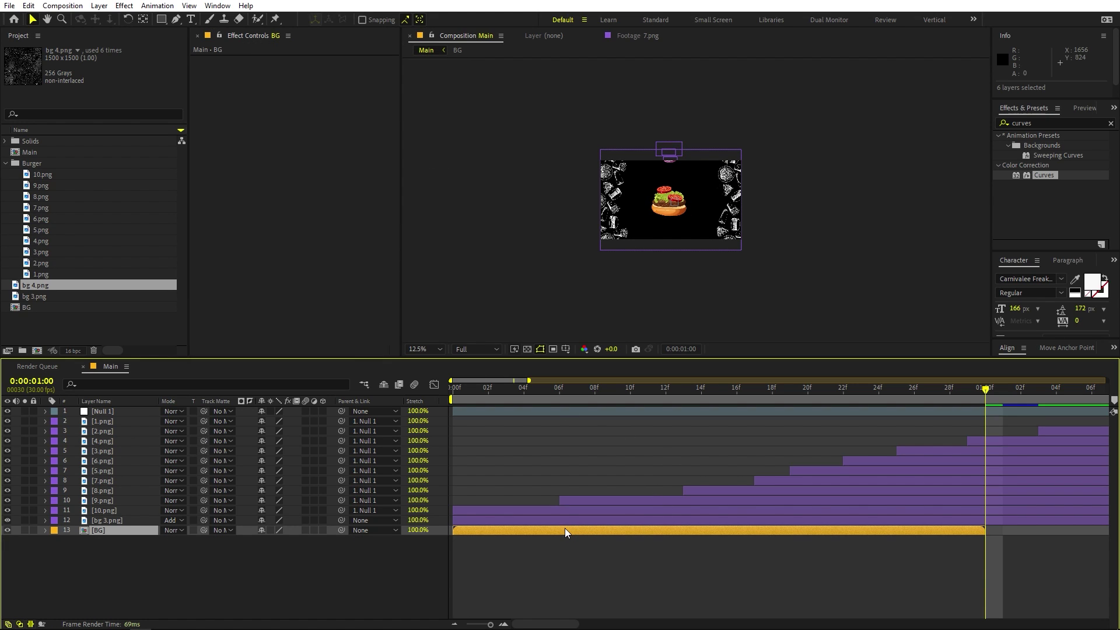
- Fit the composition in the viewer and preview the changing background texture from the first frame
{"action": "key", "text": "Home"}
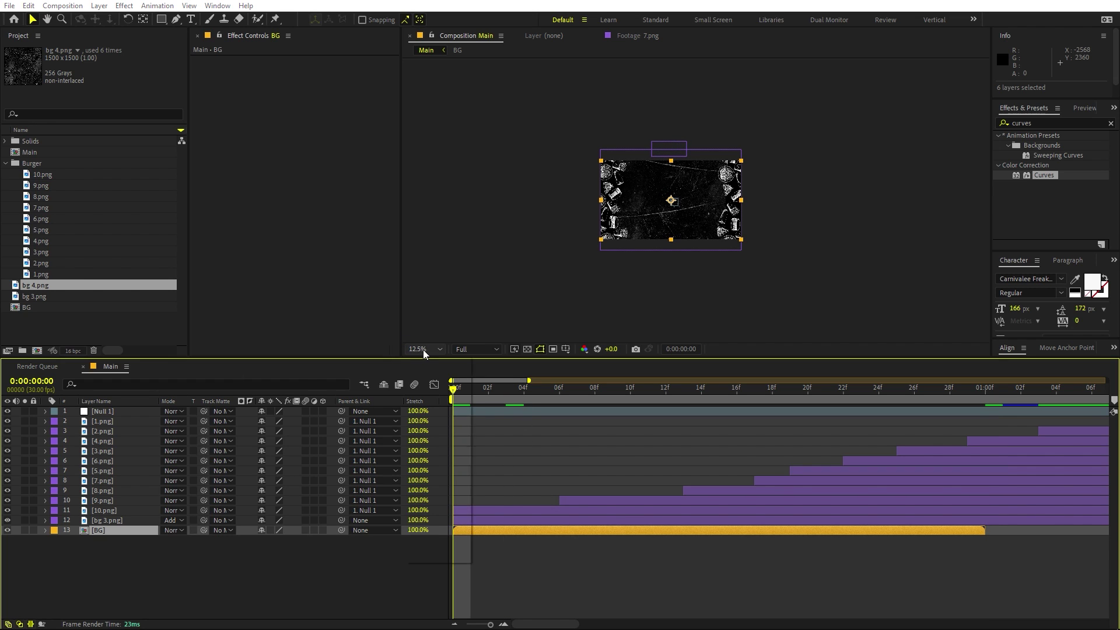
{"action": "left_click", "coordinate": [424, 350]}
{"action": "left_click", "coordinate": [435, 380]}
{"action": "key", "text": "space"}
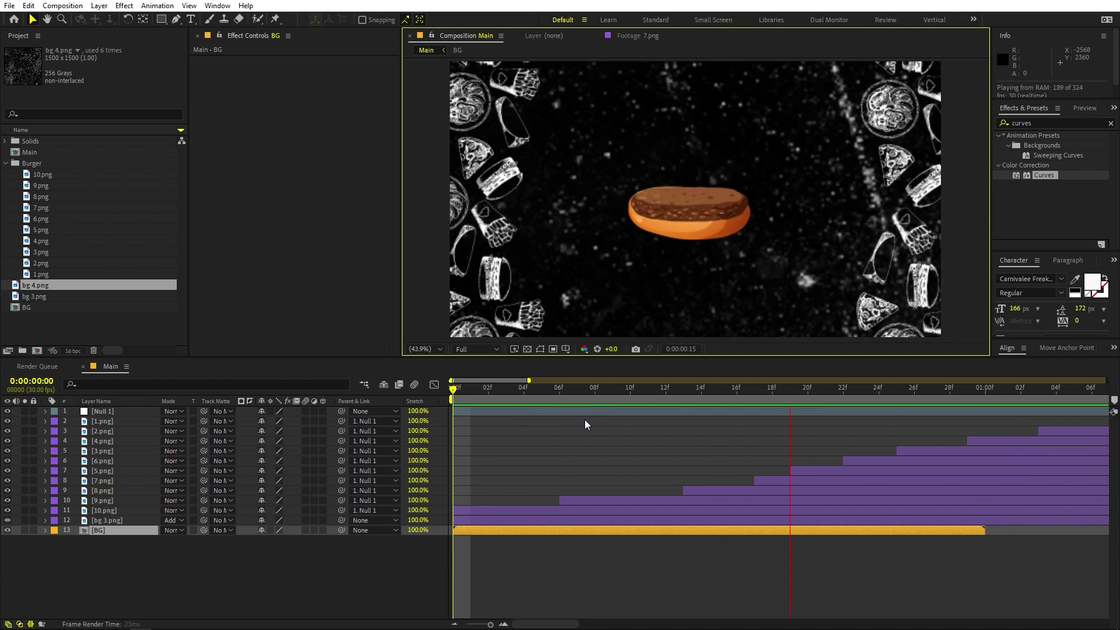
{"action": "key", "text": "space"}
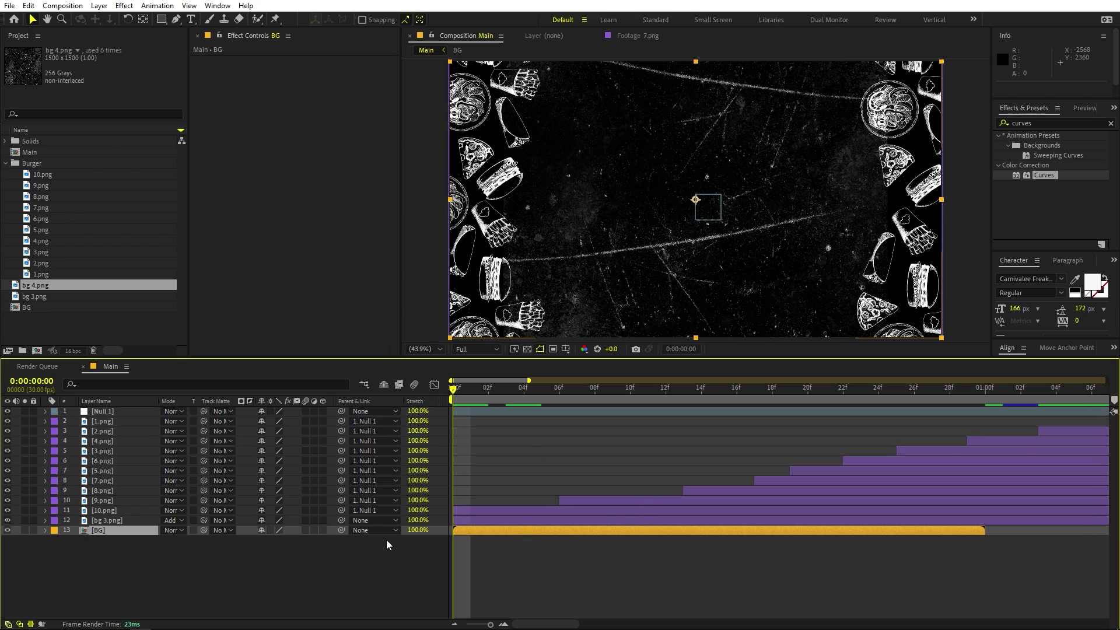
- Enable time remapping on the BG layer and loop it with a loopOut() expression on Time Remap
{"action": "right_click", "coordinate": [114, 529]}
{"action": "mouse_move", "coordinate": [203, 249]}
{"action": "left_click", "coordinate": [280, 247]}
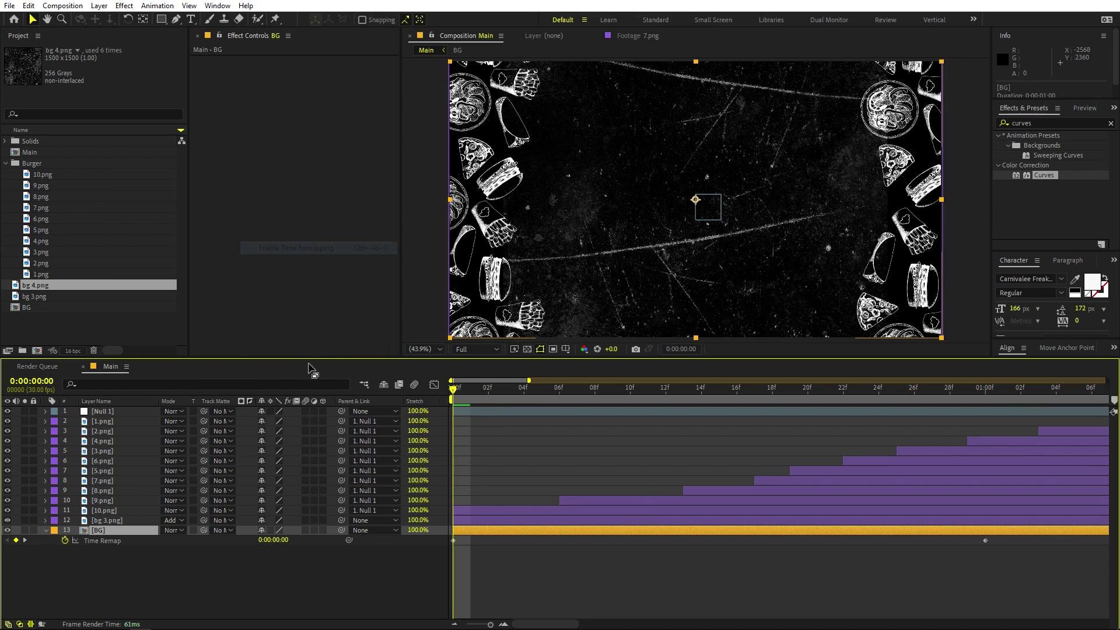
{"action": "left_click", "coordinate": [65, 542], "text": "alt"}
{"action": "type", "text": "loop"}
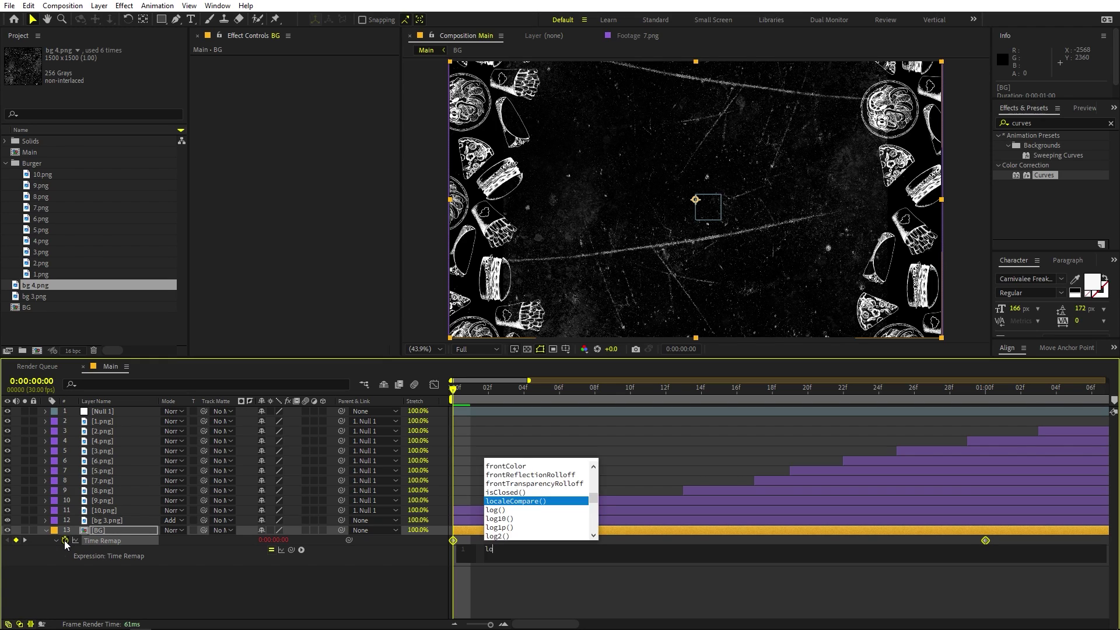
{"action": "left_click", "coordinate": [513, 580]}
{"action": "left_click", "coordinate": [523, 579]}
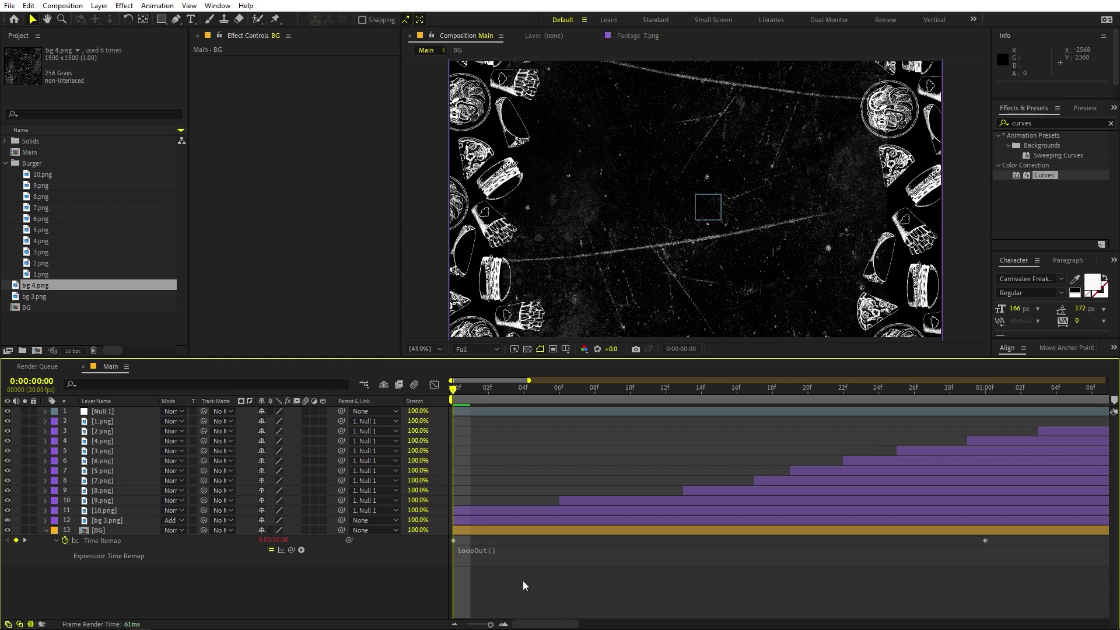
- Slide the BG layer earlier, extend its end to the end of the composition and preview the loop
{"action": "key", "text": ";"}
{"action": "left_click_drag", "start_coordinate": [530, 531], "coordinate": [468, 531]}
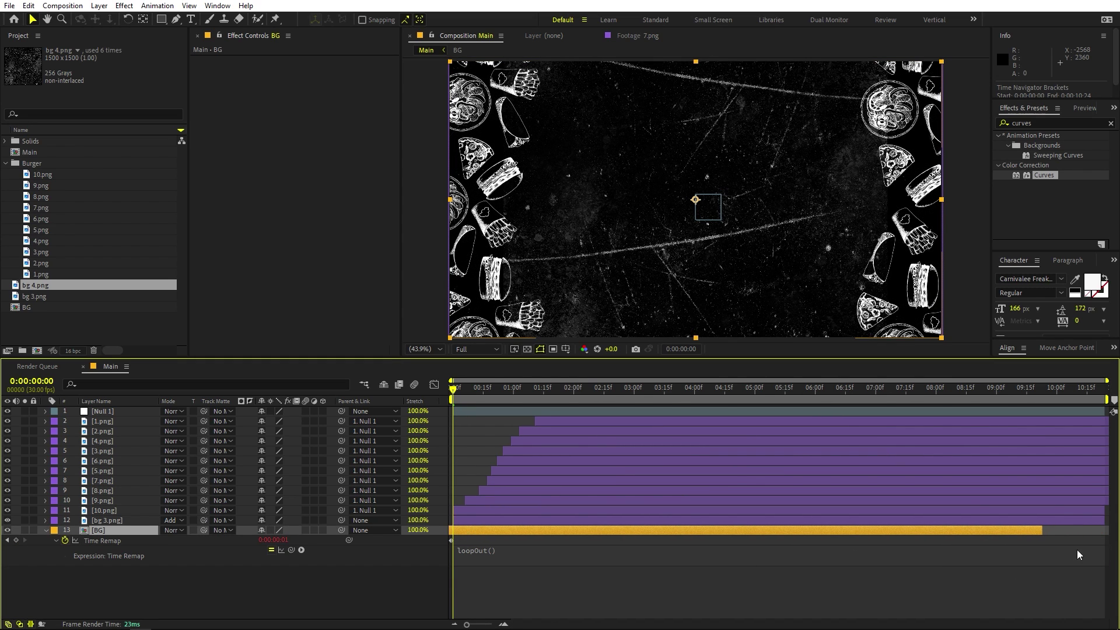
{"action": "left_click_drag", "start_coordinate": [1046, 530], "coordinate": [1108, 530]}
{"action": "key", "text": "space"}
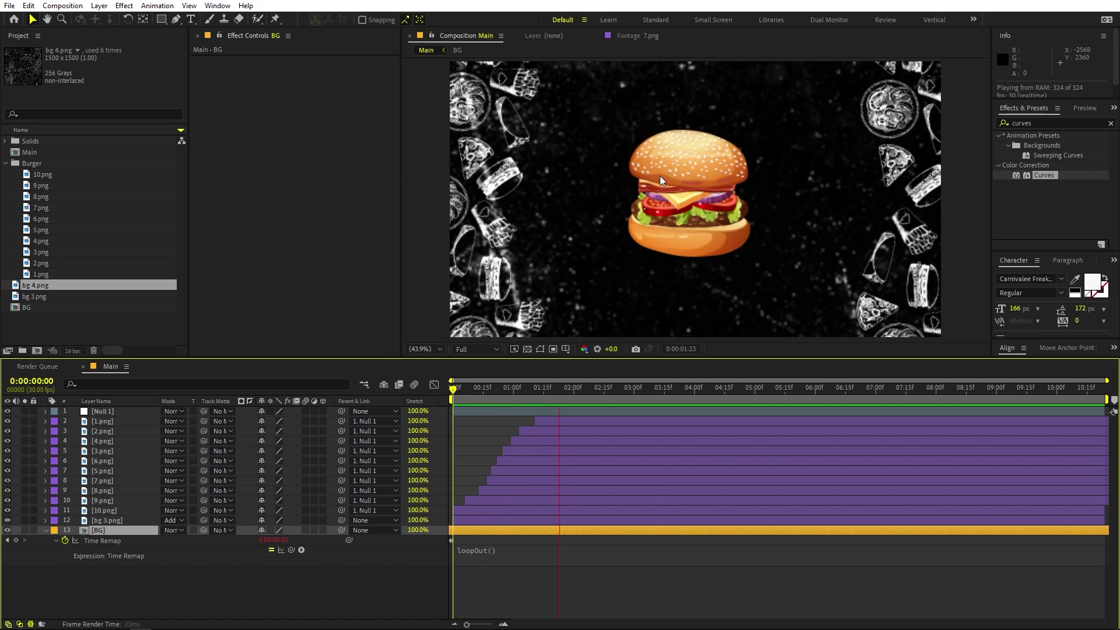
{"action": "key", "text": "space"}
- Shift the BG layer slightly earlier, replay from the first frame and collapse its Time Remap property
{"action": "left_click_drag", "start_coordinate": [524, 525], "coordinate": [448, 537]}
{"action": "key", "text": "Home"}
{"action": "key", "text": "space"}
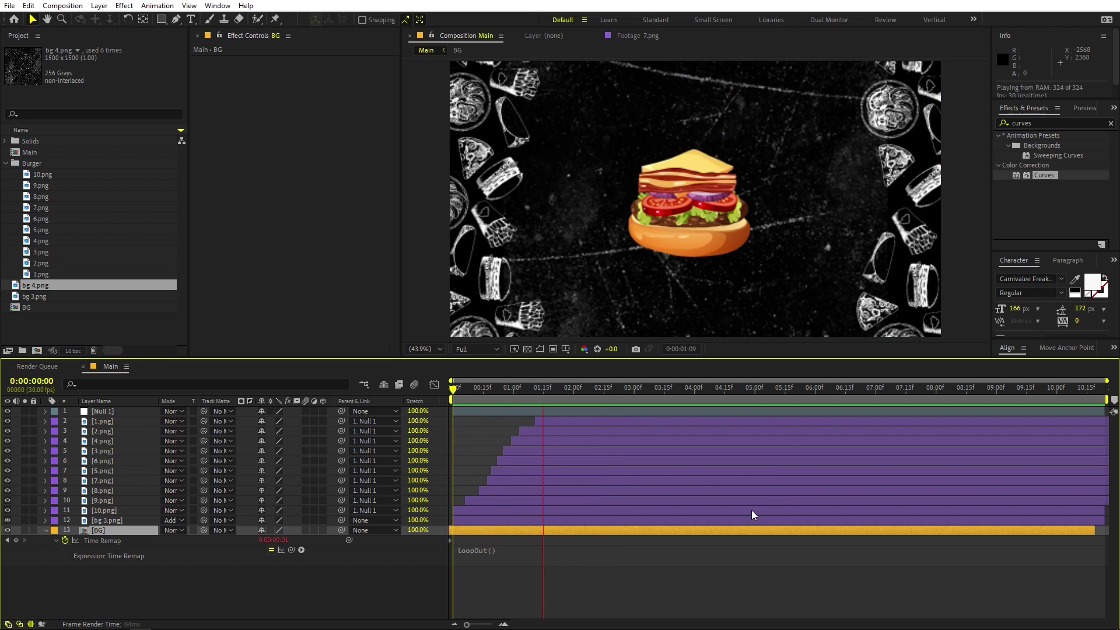
{"action": "left_click", "coordinate": [185, 551]}
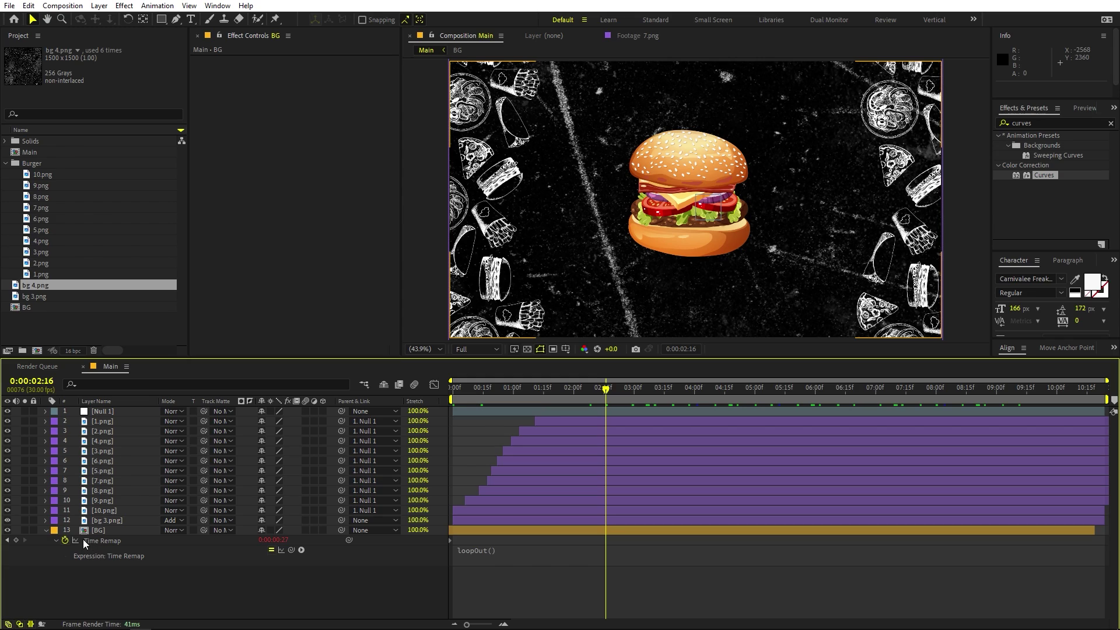
{"action": "left_click", "coordinate": [47, 530]}
- Animate bg 3.png's Scale from 63% at the first frame to 38.9% at 0:00:04:02
{"action": "left_click", "coordinate": [114, 521]}
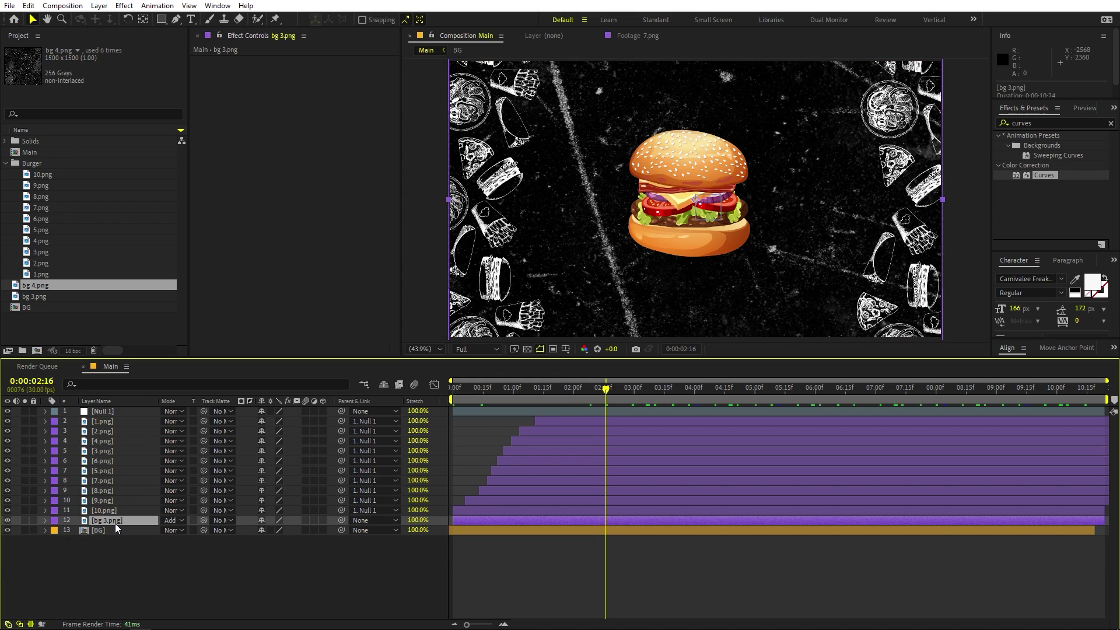
{"action": "key", "text": "s"}
{"action": "left_click", "coordinate": [74, 531]}
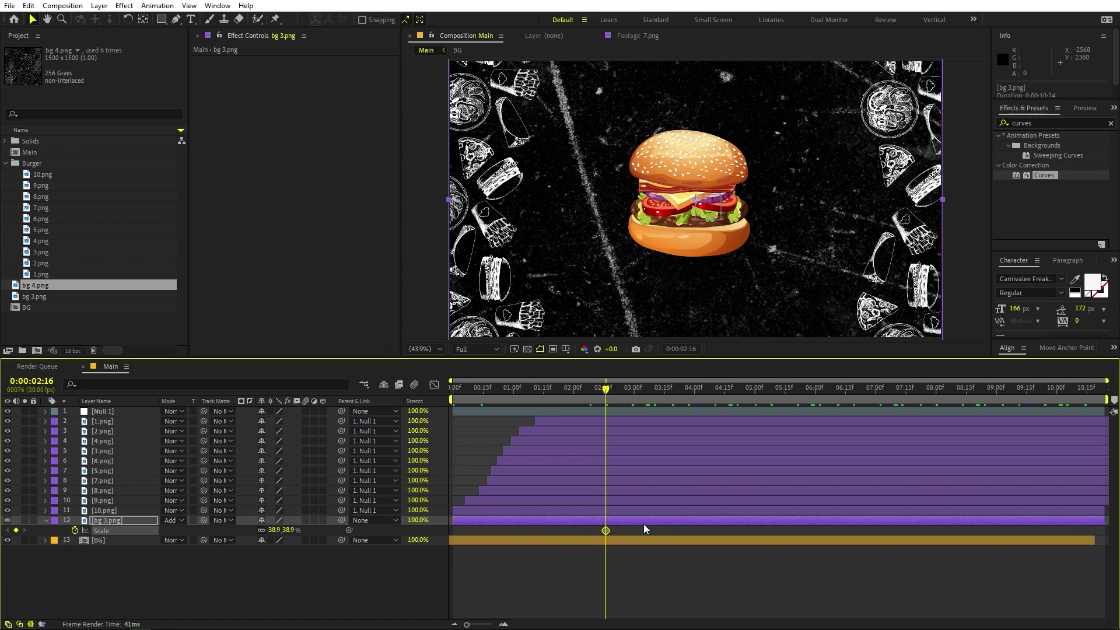
{"action": "left_click_drag", "start_coordinate": [607, 530], "coordinate": [634, 531]}
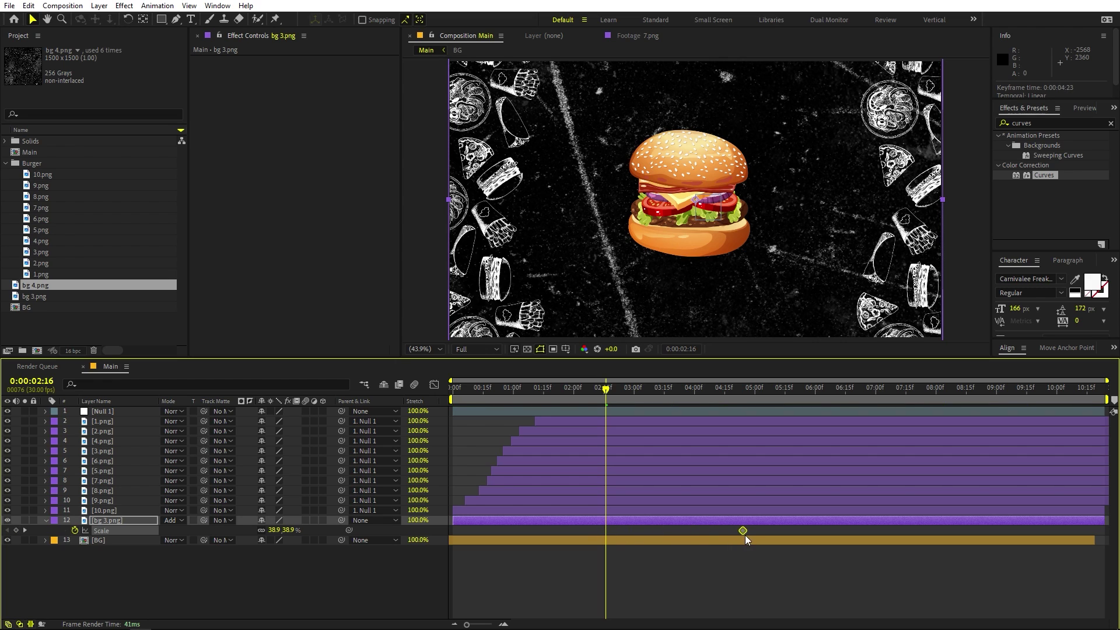
{"action": "left_click_drag", "start_coordinate": [714, 541], "coordinate": [698, 531]}
{"action": "key", "text": "Home"}
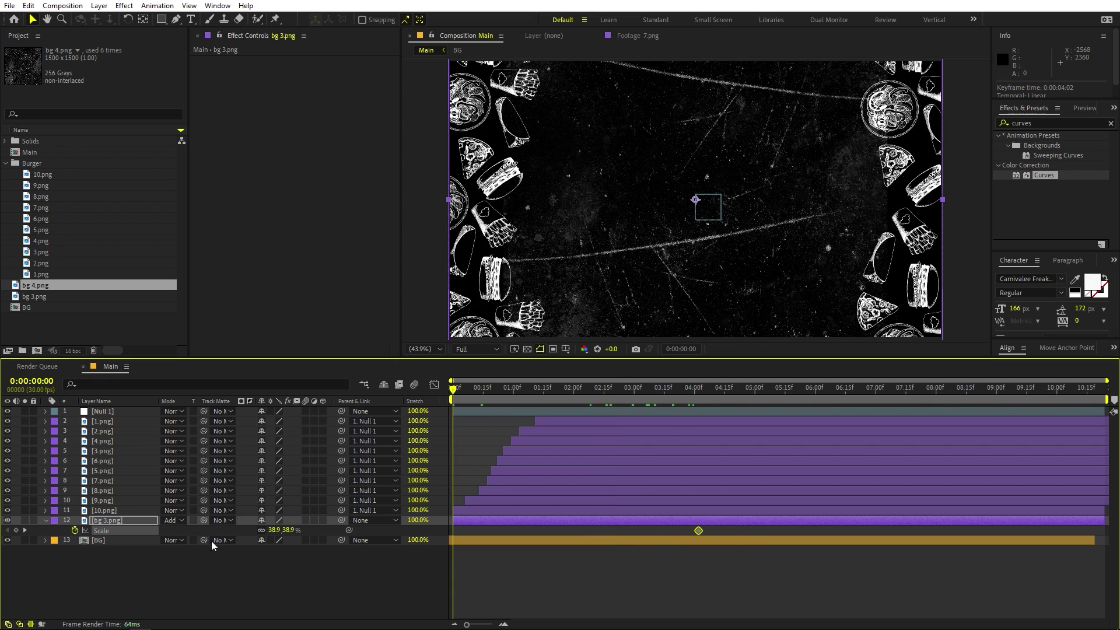
{"action": "left_click_drag", "start_coordinate": [274, 530], "coordinate": [416, 528]}
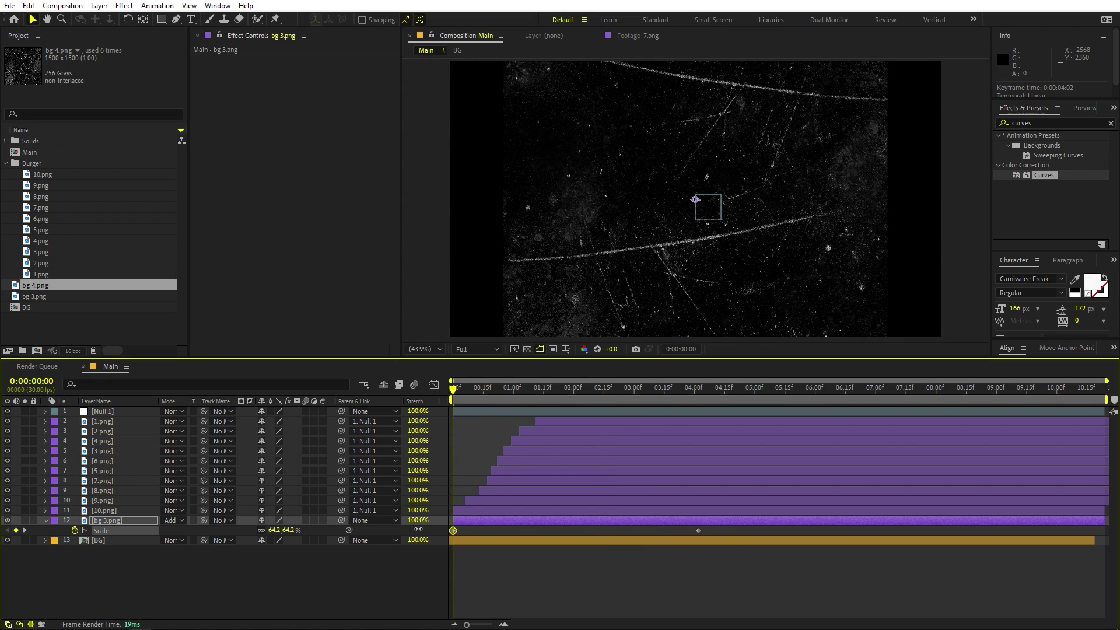
- Preview bg 3.png's scale animation with the looping texture and return to the first frame
{"action": "left_click", "coordinate": [495, 541]}
{"action": "key", "text": "space"}
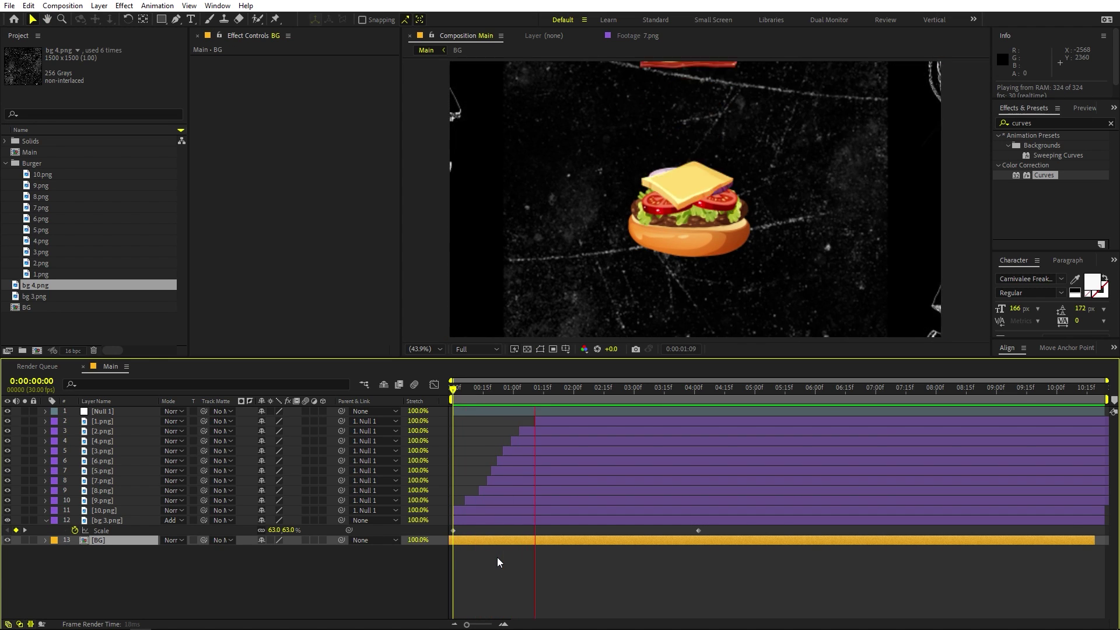
{"action": "key", "text": "space"}
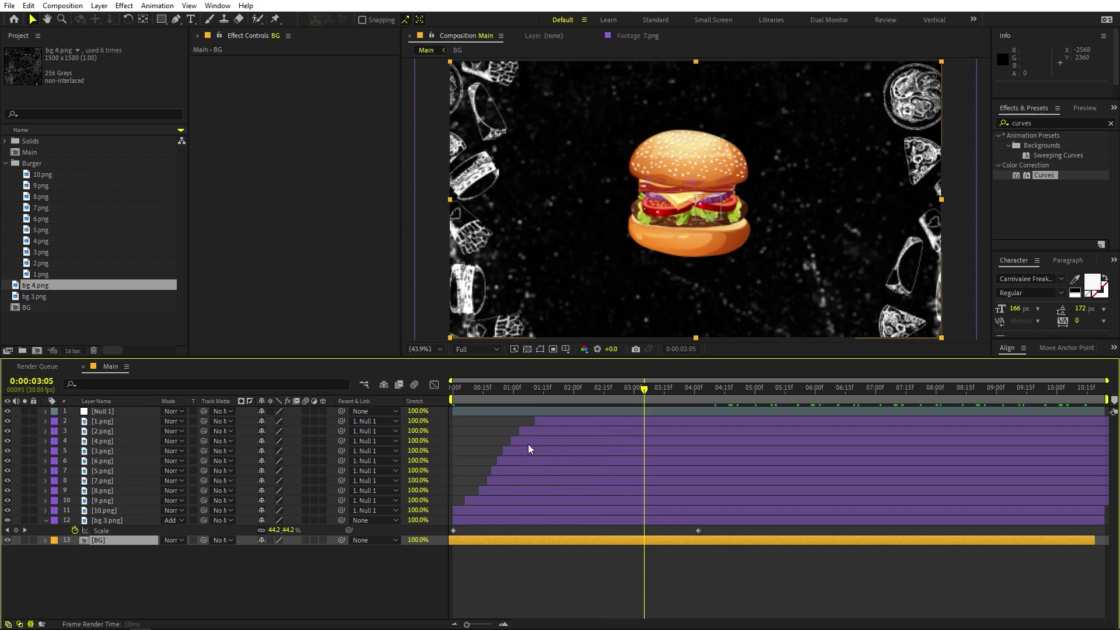
{"action": "left_click_drag", "start_coordinate": [502, 389], "coordinate": [396, 408]}
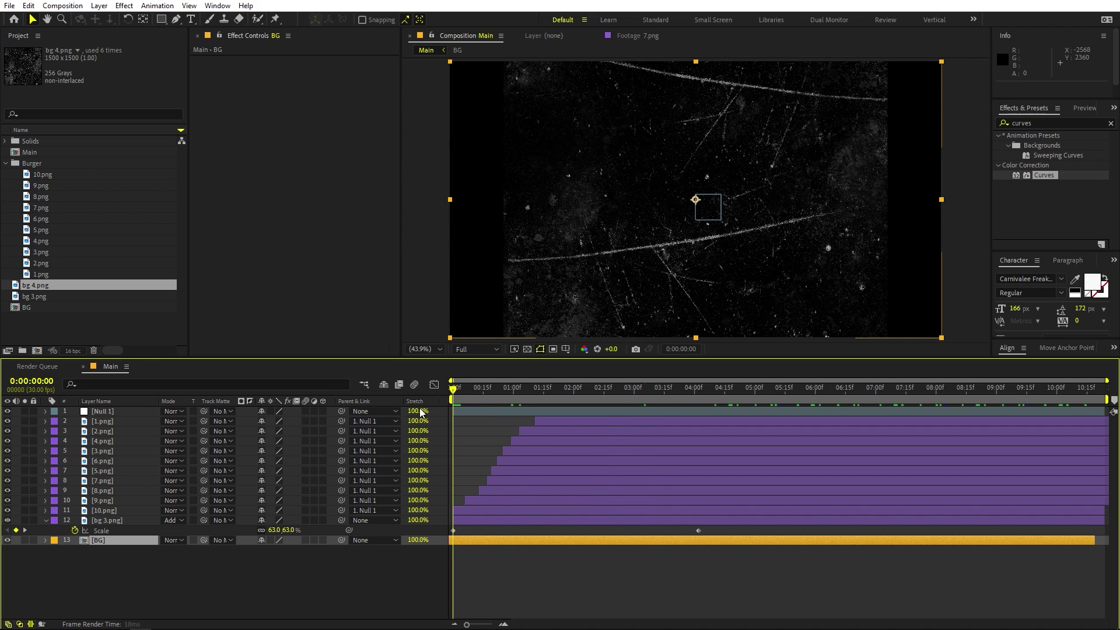
- In the BG composition, enlarge the first bg 4.png layer in time to a Scale of 131.2% so it fills the frame
{"action": "double_click", "coordinate": [482, 540]}
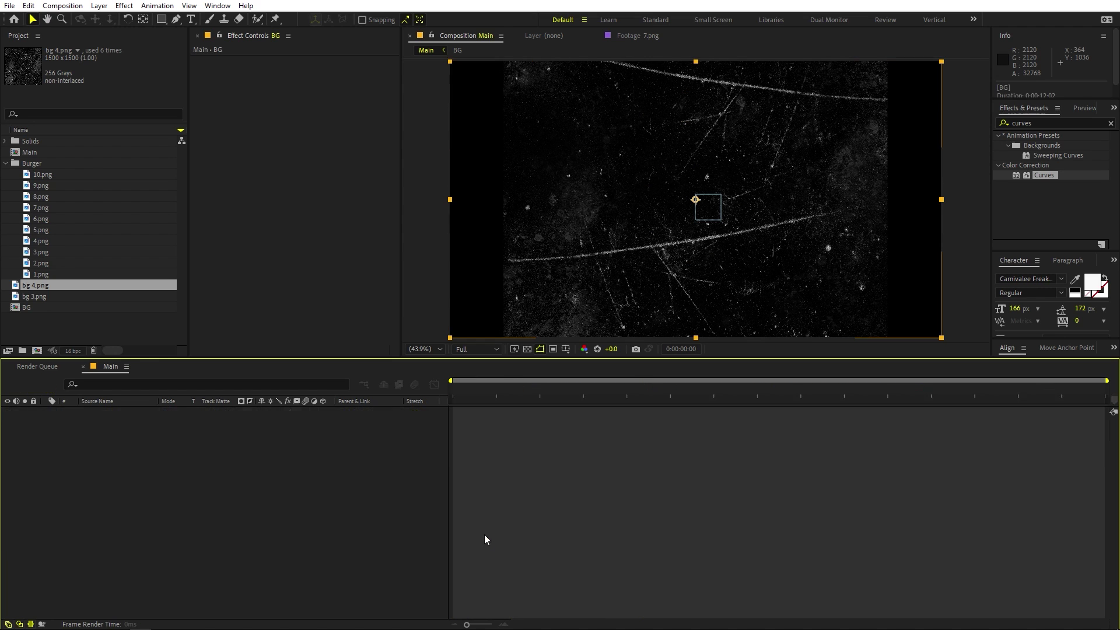
{"action": "left_click", "coordinate": [494, 399]}
{"action": "left_click_drag", "start_coordinate": [494, 400], "coordinate": [507, 400]}
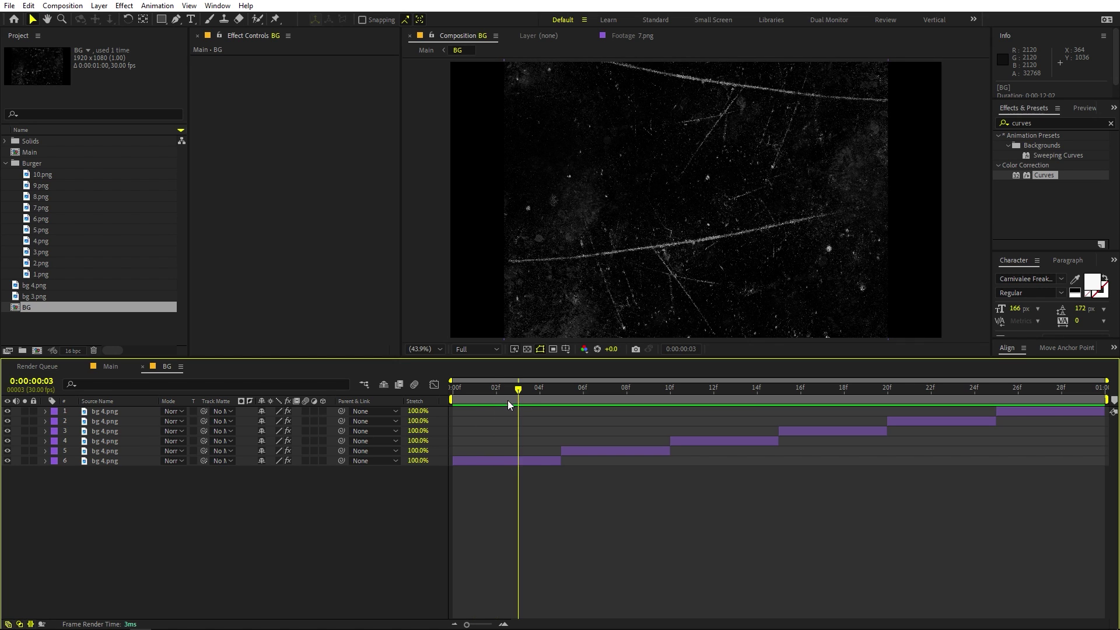
{"action": "left_click", "coordinate": [513, 461]}
{"action": "key", "text": "s"}
{"action": "left_click_drag", "start_coordinate": [279, 475], "coordinate": [472, 483]}
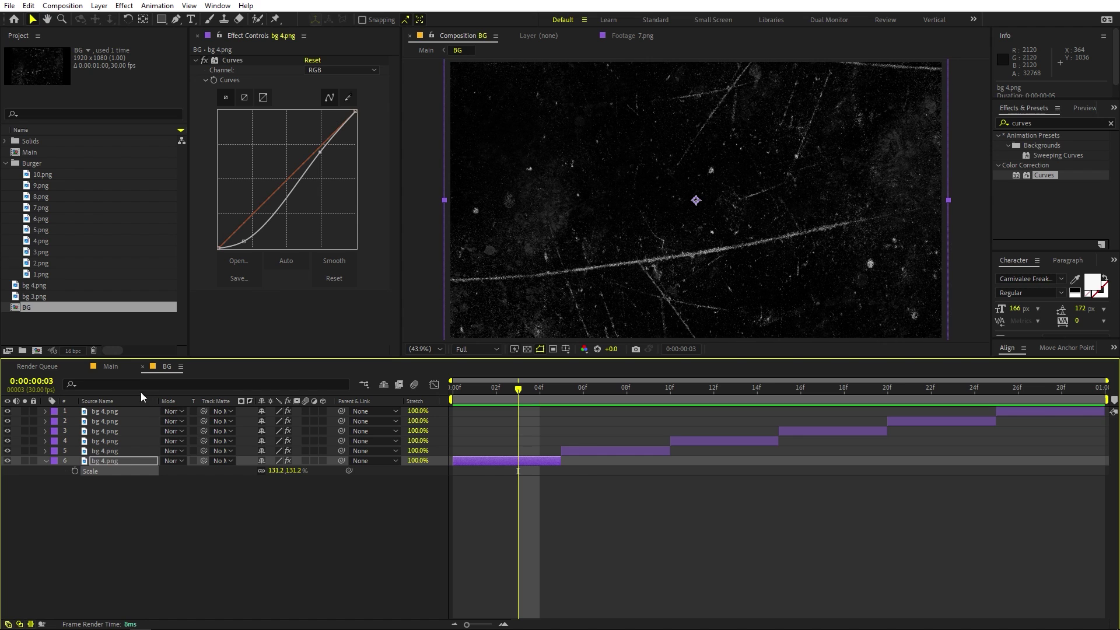
- Return to the Main composition and preview the burger animation over the enlarged background texture
{"action": "left_click", "coordinate": [110, 366]}
{"action": "key", "text": "space"}
{"action": "key", "text": "space"}
{"action": "key", "text": "space"}
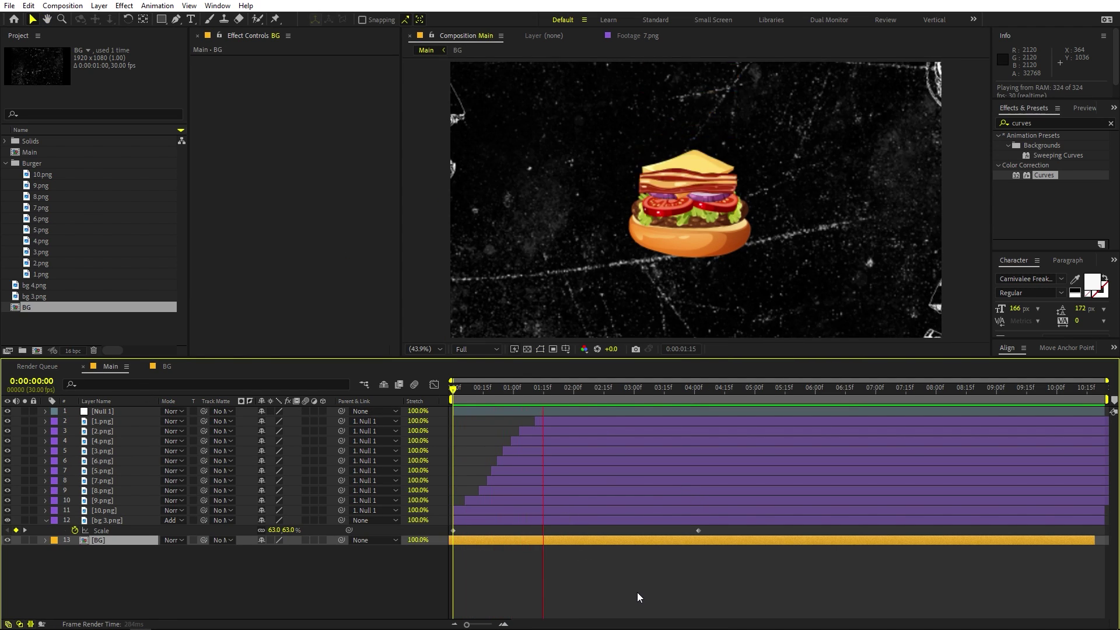
{"action": "key", "text": "space"}
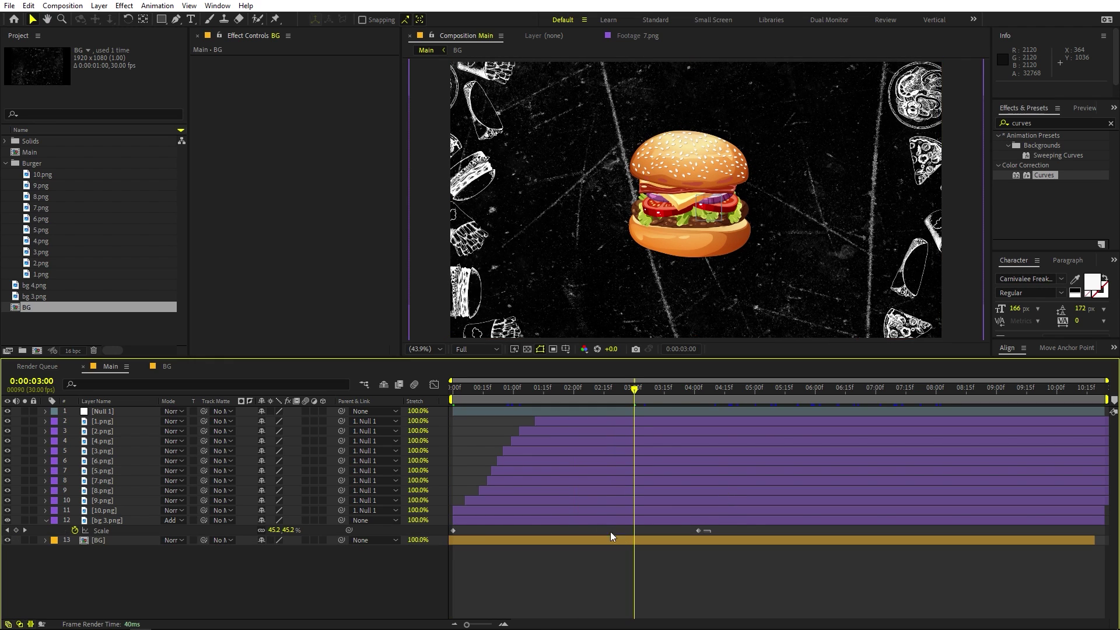
- Easy-ease bg 3.png's Scale keyframes, shape the speed curve into an early peak with a long slowdown, and preview it from the first frame
{"action": "left_click", "coordinate": [250, 531]}
{"action": "key", "text": "F9"}
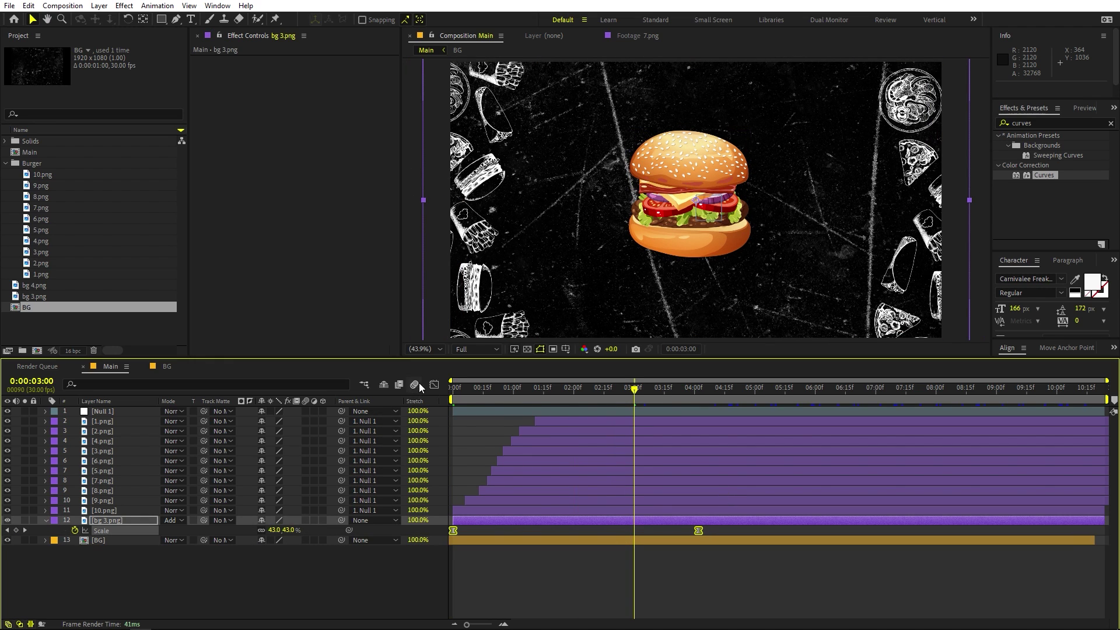
{"action": "left_click", "coordinate": [434, 385]}
{"action": "left_click", "coordinate": [699, 420]}
{"action": "left_click_drag", "start_coordinate": [658, 420], "coordinate": [503, 412]}
{"action": "key", "text": "Home"}
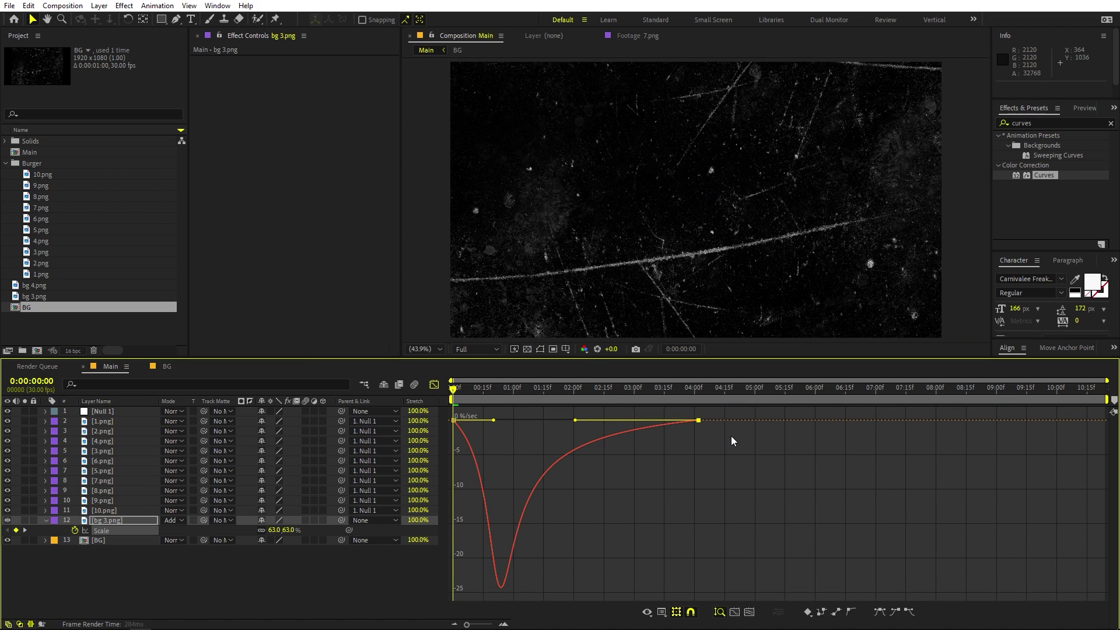
{"action": "key", "text": "space"}
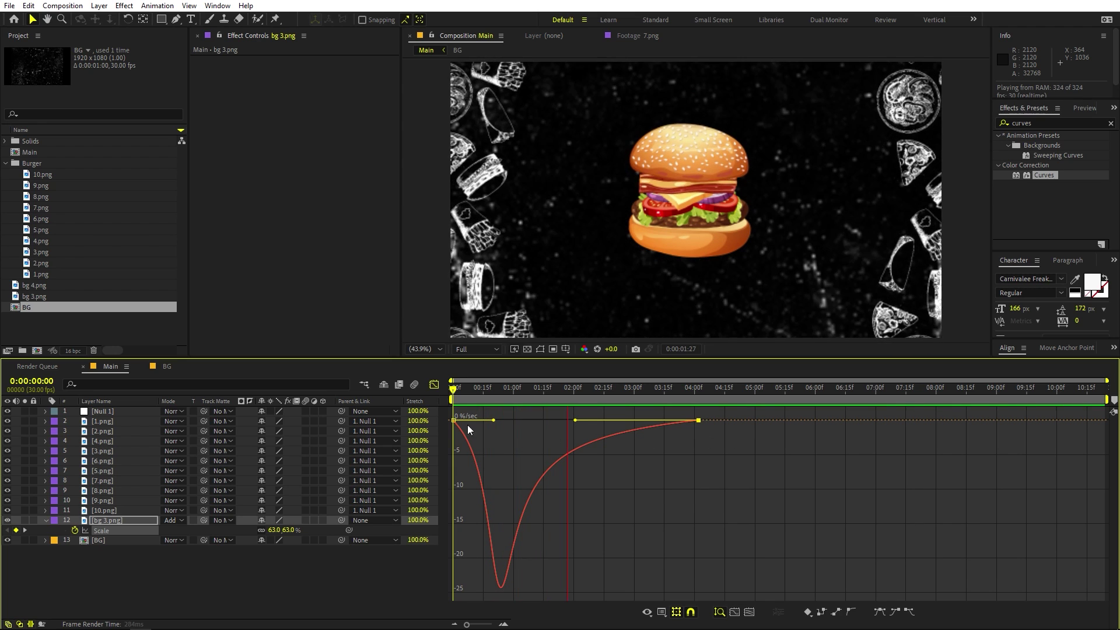
{"action": "left_click", "coordinate": [434, 384]}
{"action": "key", "text": "space"}
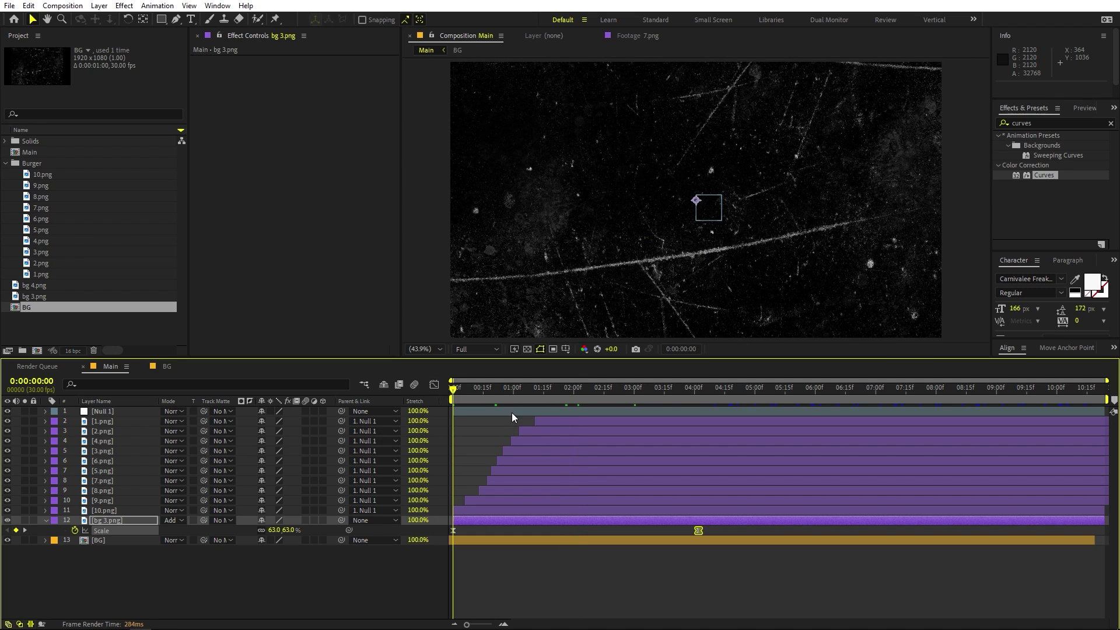
- Animate Null 1's Scale from 137% at the first frame to 100% at 0:00:04:02
{"action": "left_click", "coordinate": [514, 414]}
{"action": "key", "text": "alt+shift+s"}
{"action": "left_click_drag", "start_coordinate": [453, 421], "coordinate": [630, 421]}
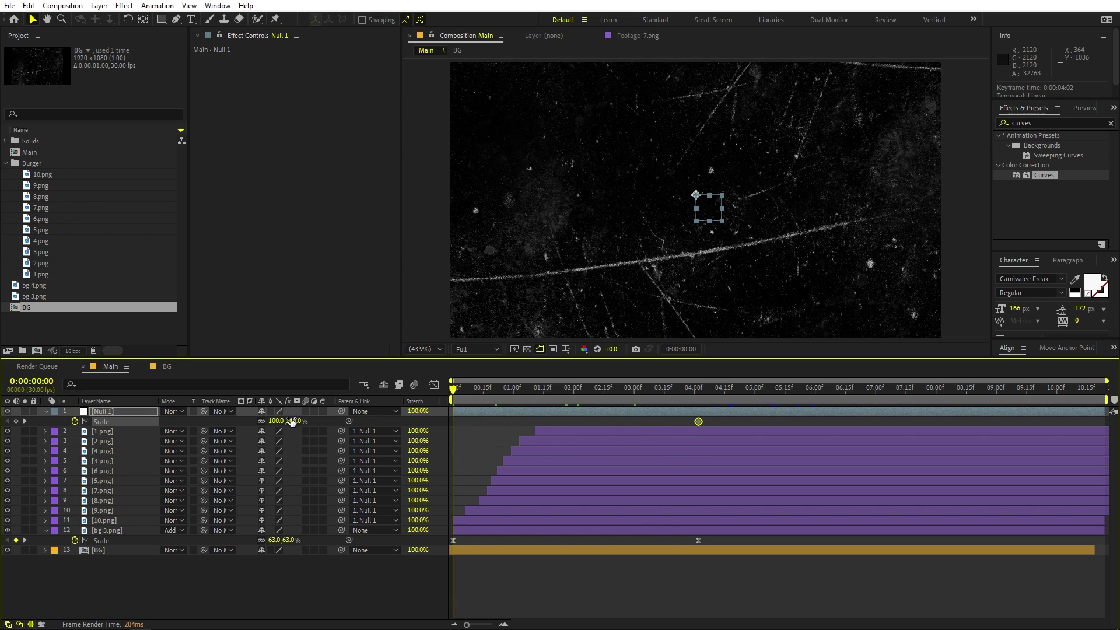
{"action": "left_click_drag", "start_coordinate": [274, 426], "coordinate": [737, 438]}
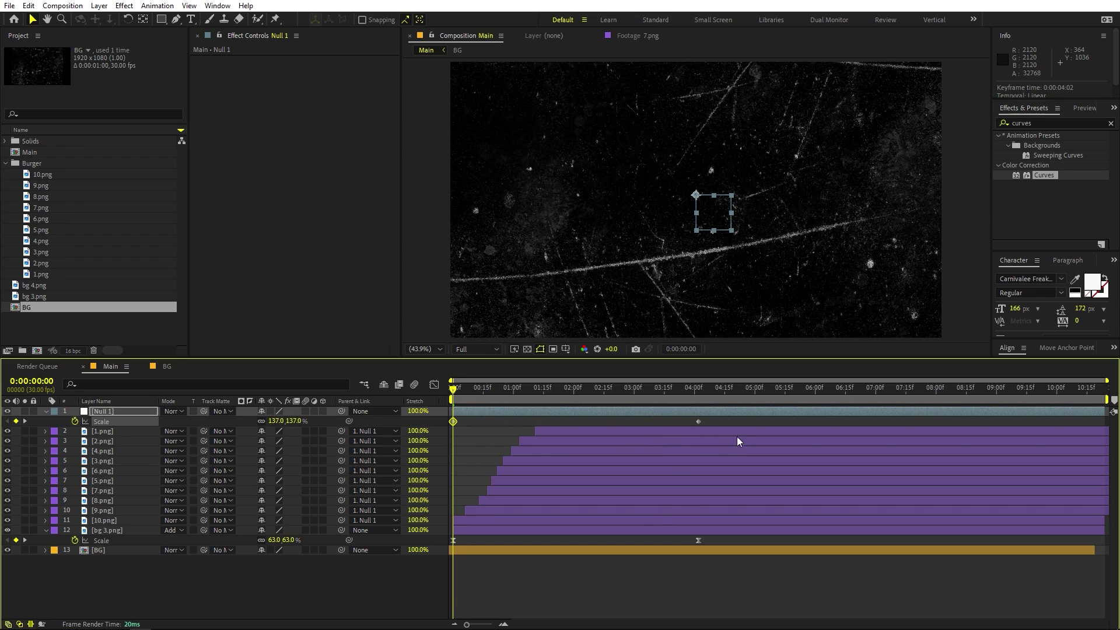
- Easy-ease Null 1's Scale keyframes, shape the speed curve into an early peak with a long slowdown, preview it and collapse the layer
{"action": "left_click", "coordinate": [251, 422]}
{"action": "left_click", "coordinate": [434, 385]}
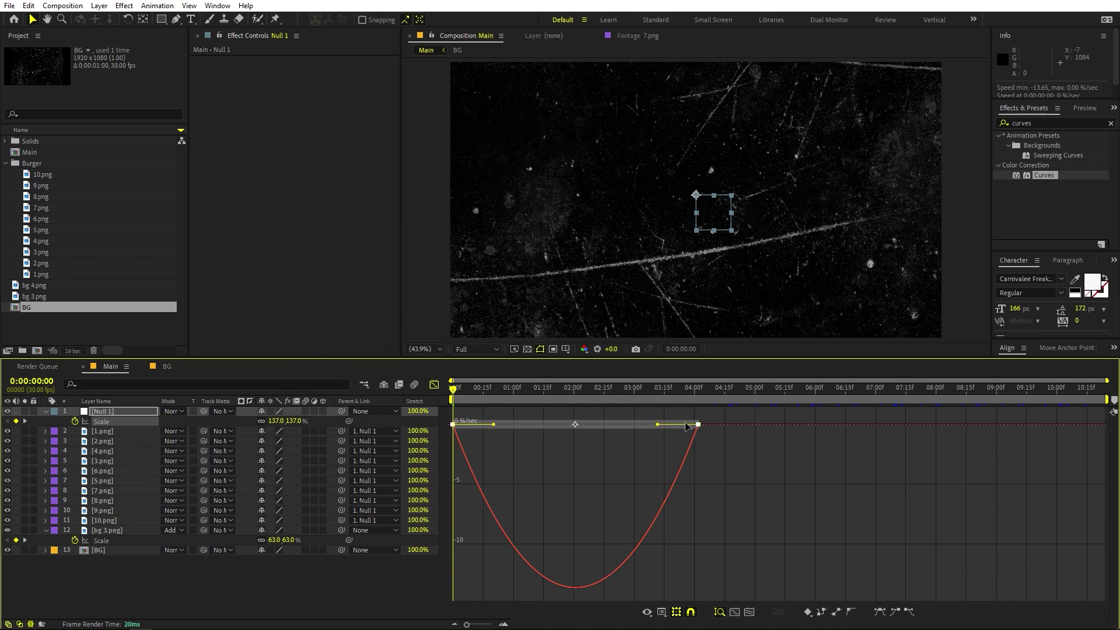
{"action": "left_click_drag", "start_coordinate": [660, 425], "coordinate": [510, 418]}
{"action": "key", "text": "space"}
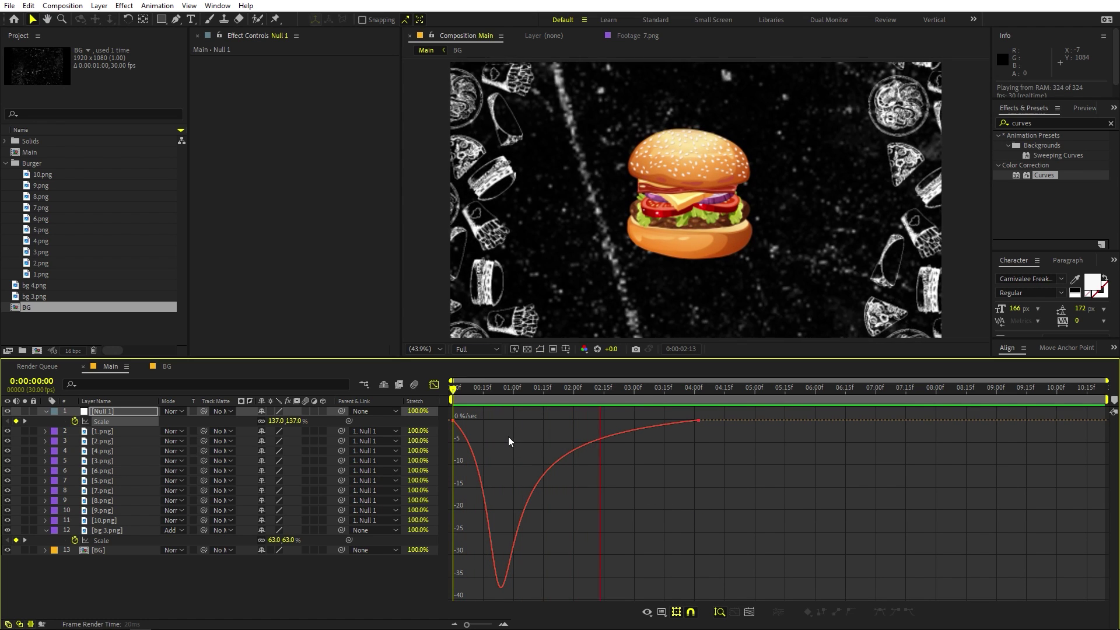
{"action": "key", "text": "space"}
{"action": "left_click", "coordinate": [435, 385]}
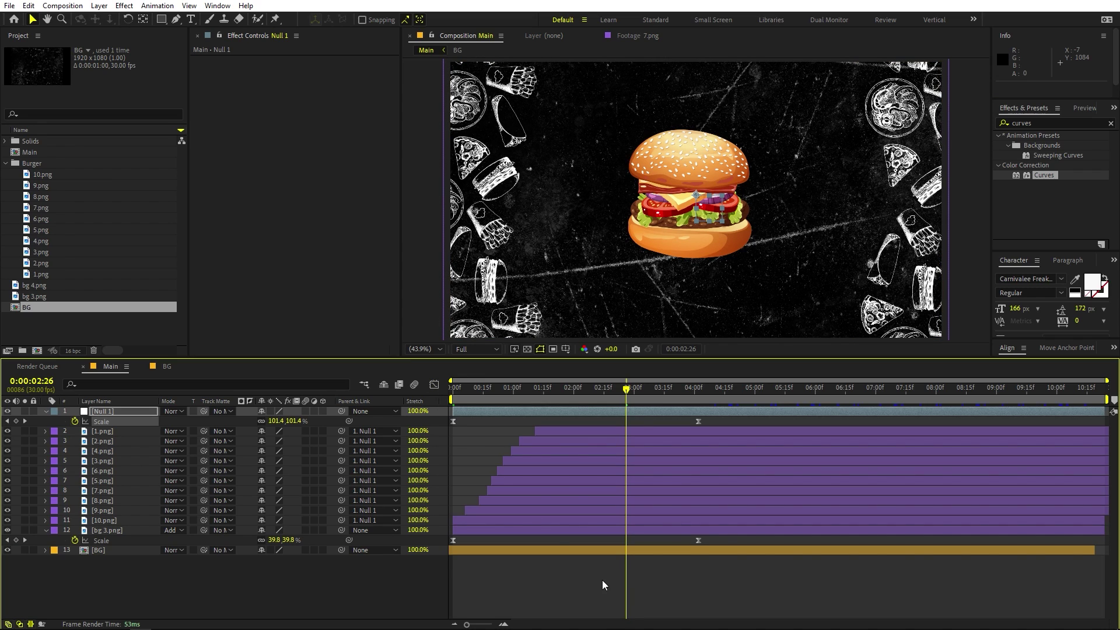
{"action": "left_click", "coordinate": [46, 411]}
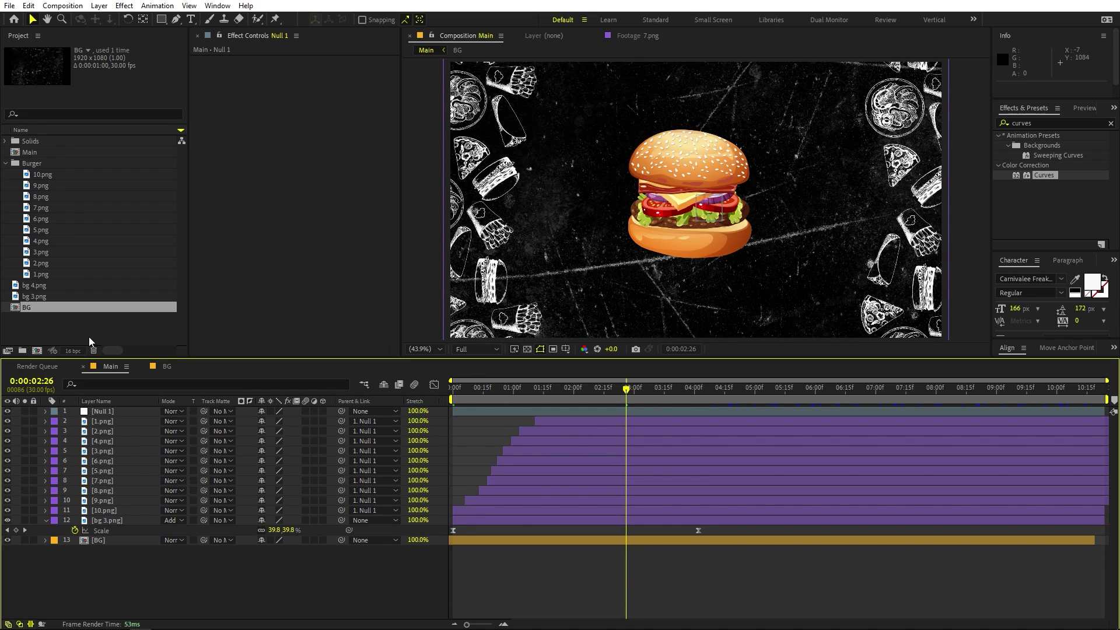
- Add the text BURGER below the burger in Carnivalee Freakshow Regular at 166 px
{"action": "left_click", "coordinate": [163, 317]}
{"action": "left_click", "coordinate": [191, 19]}
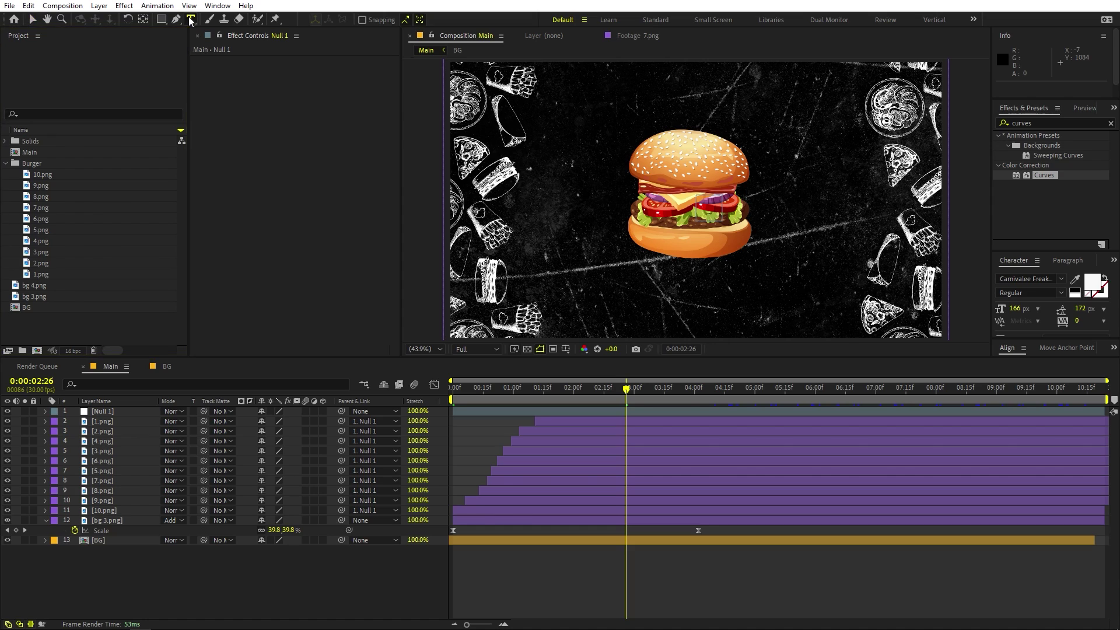
{"action": "left_click", "coordinate": [607, 292]}
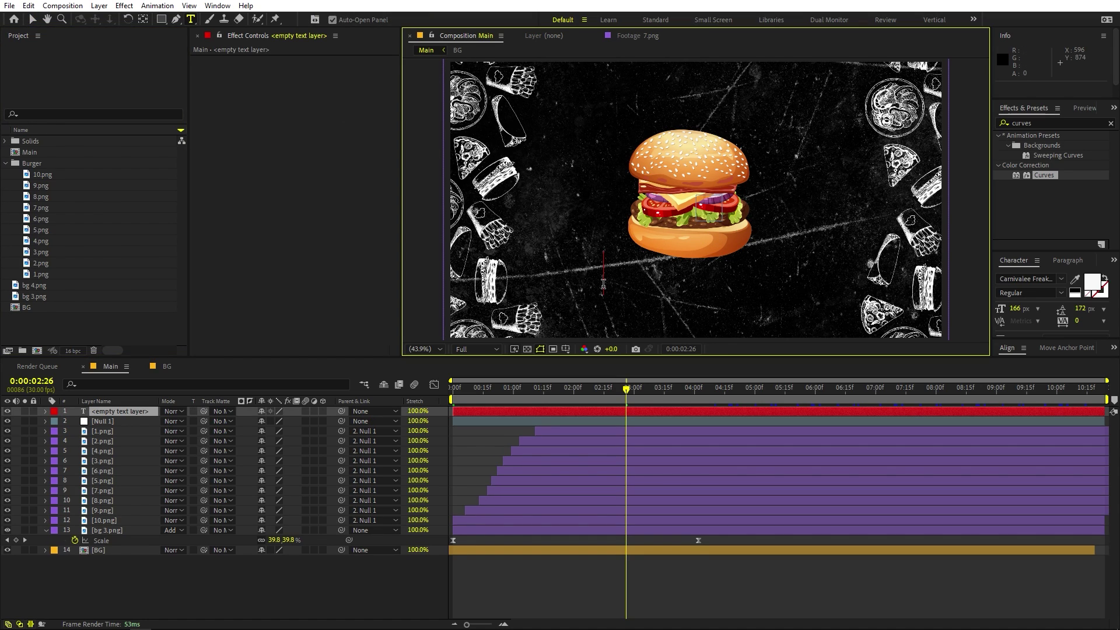
{"action": "type", "text": "BURGER"}
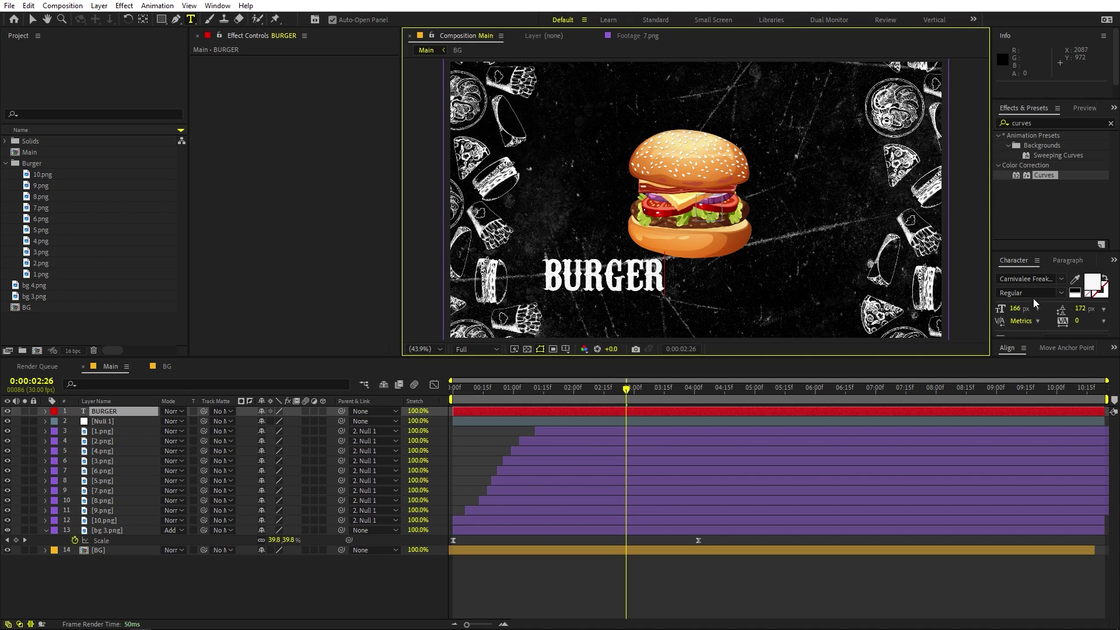
{"action": "left_click", "coordinate": [1061, 280]}
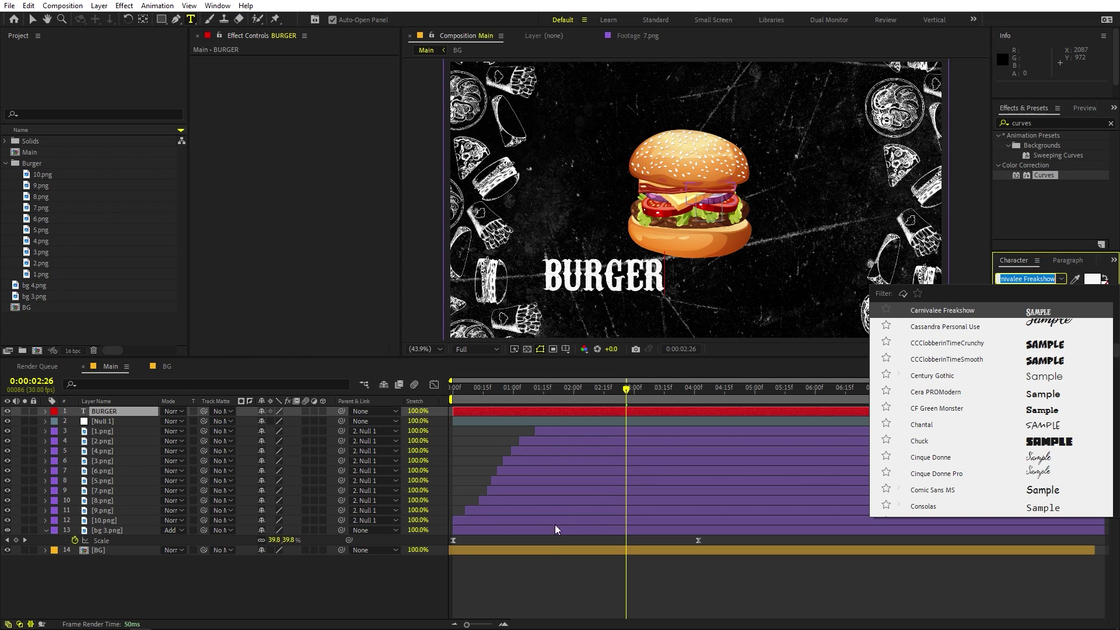
{"action": "left_click", "coordinate": [651, 580]}
{"action": "left_click", "coordinate": [31, 18]}
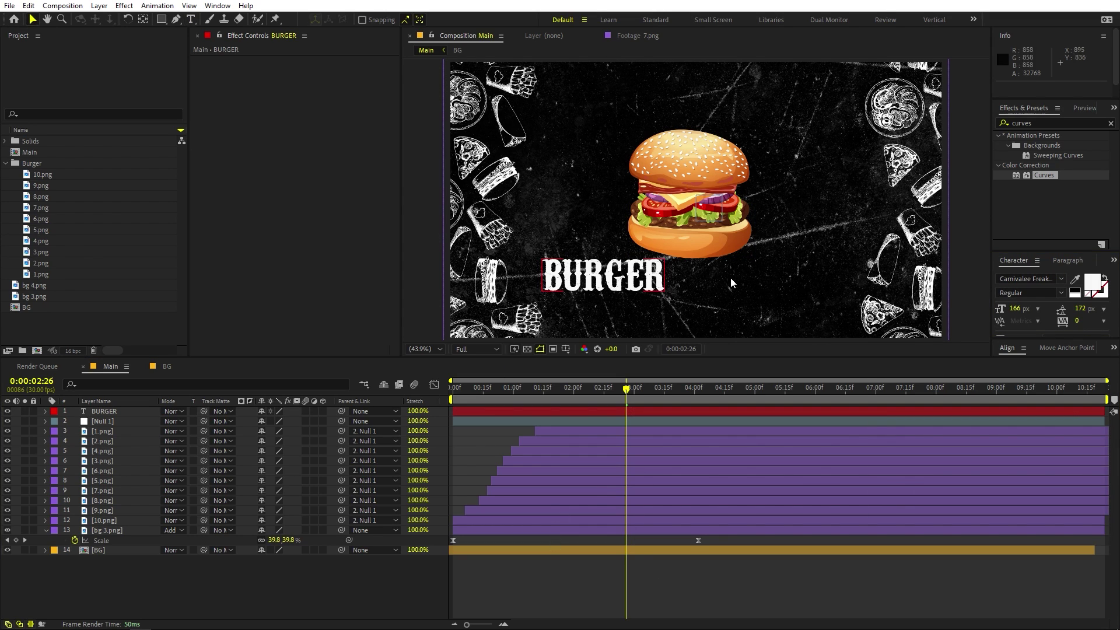
- Move the BURGER text above the burger and centre it horizontally over the bun
{"action": "left_click_drag", "start_coordinate": [655, 266], "coordinate": [720, 110]}
{"action": "left_click", "coordinate": [425, 349]}
{"action": "key", "text": "Escape"}
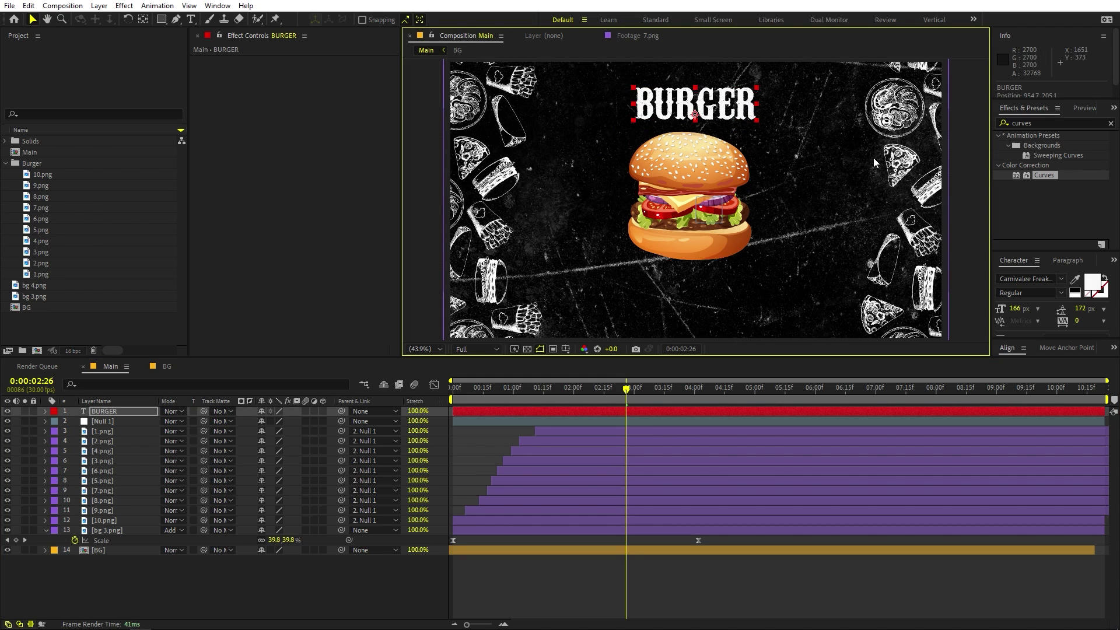
{"action": "left_click_drag", "start_coordinate": [1036, 338], "coordinate": [1036, 283]}
{"action": "left_click_drag", "start_coordinate": [697, 105], "coordinate": [699, 99]}
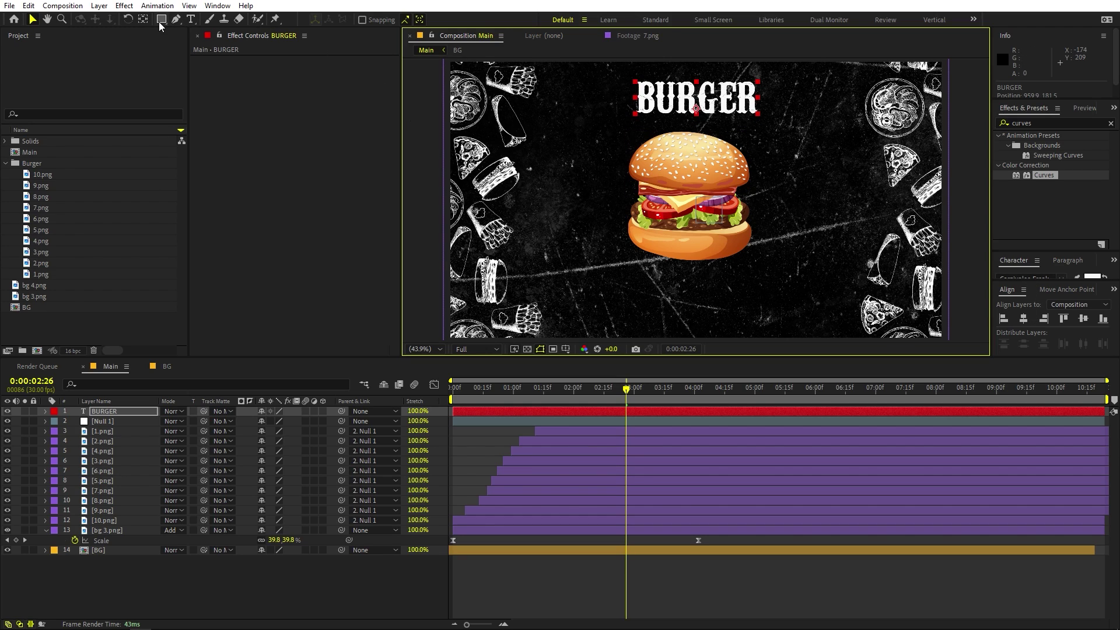
- Draw a circular mask around the burger on the BURGER text layer and set the mask mode to None
{"action": "left_click_drag", "start_coordinate": [160, 21], "coordinate": [203, 48]}
{"action": "left_click", "coordinate": [104, 411]}
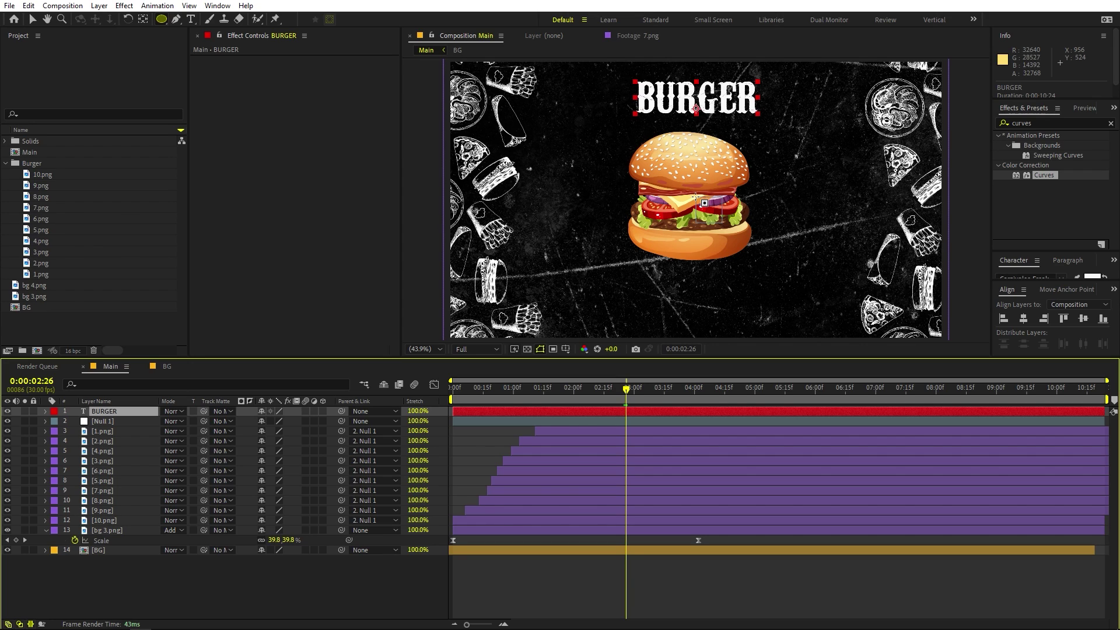
{"action": "mouse_move", "coordinate": [698, 198]}
{"action": "left_mouse_down"}
{"action": "mouse_move", "coordinate": [583, 88]}
{"action": "mouse_move", "coordinate": [599, 122]}
{"action": "left_mouse_up"}
{"action": "key", "text": "ctrl"}
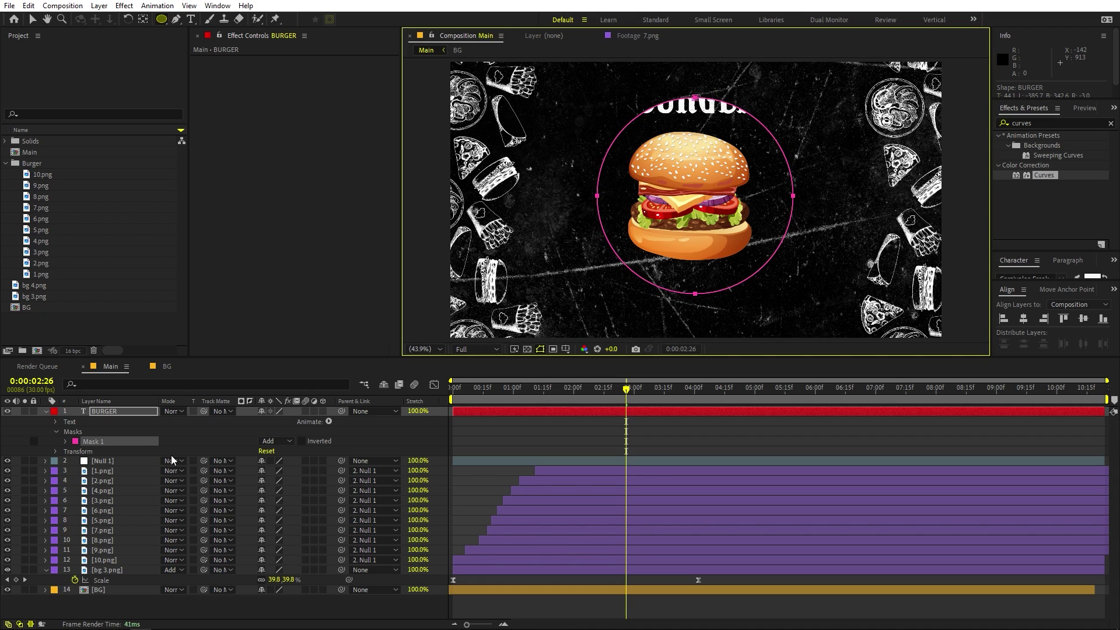
{"action": "left_click", "coordinate": [273, 443]}
{"action": "left_click", "coordinate": [274, 451]}
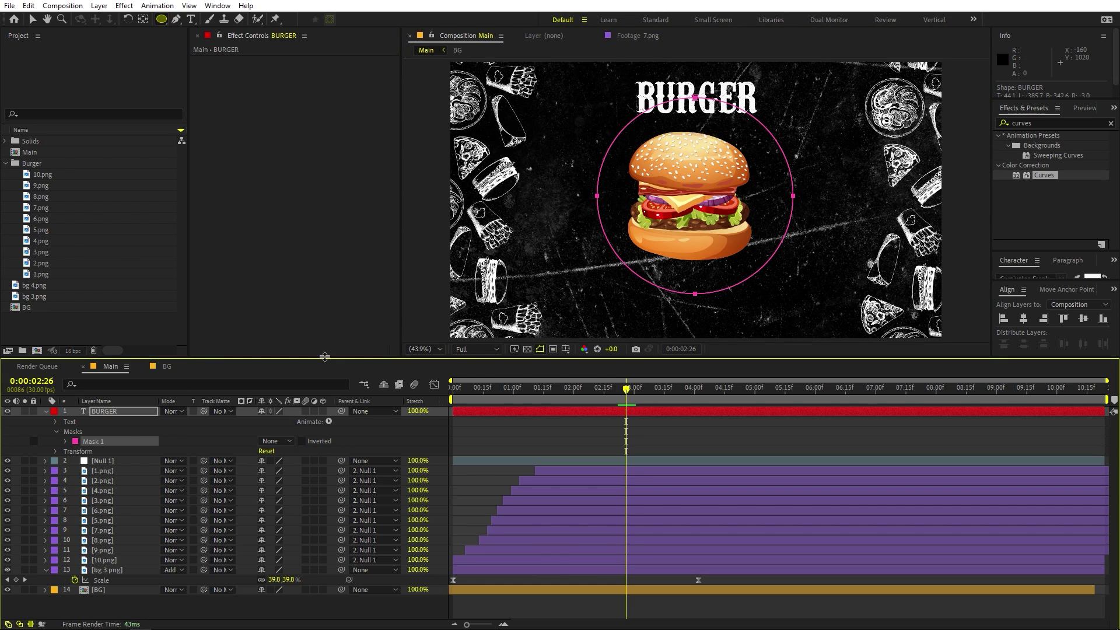
- Set the BURGER text to follow Mask 1, turn on Reverse Path and set First Margin to 1215.0
{"action": "left_click", "coordinate": [57, 431]}
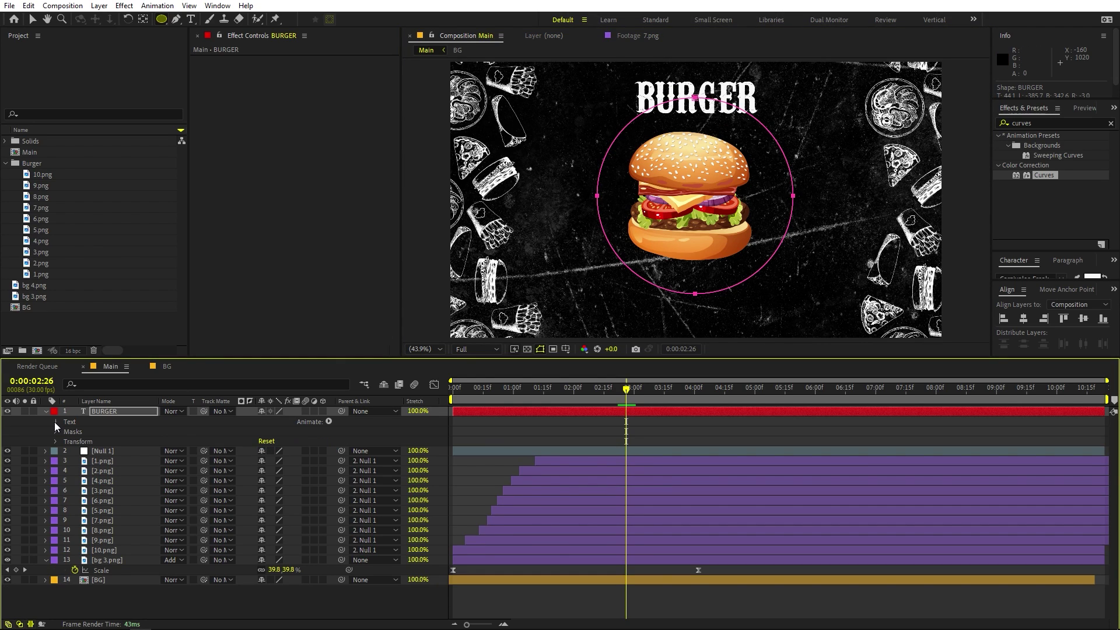
{"action": "left_click", "coordinate": [55, 422]}
{"action": "left_click", "coordinate": [65, 442]}
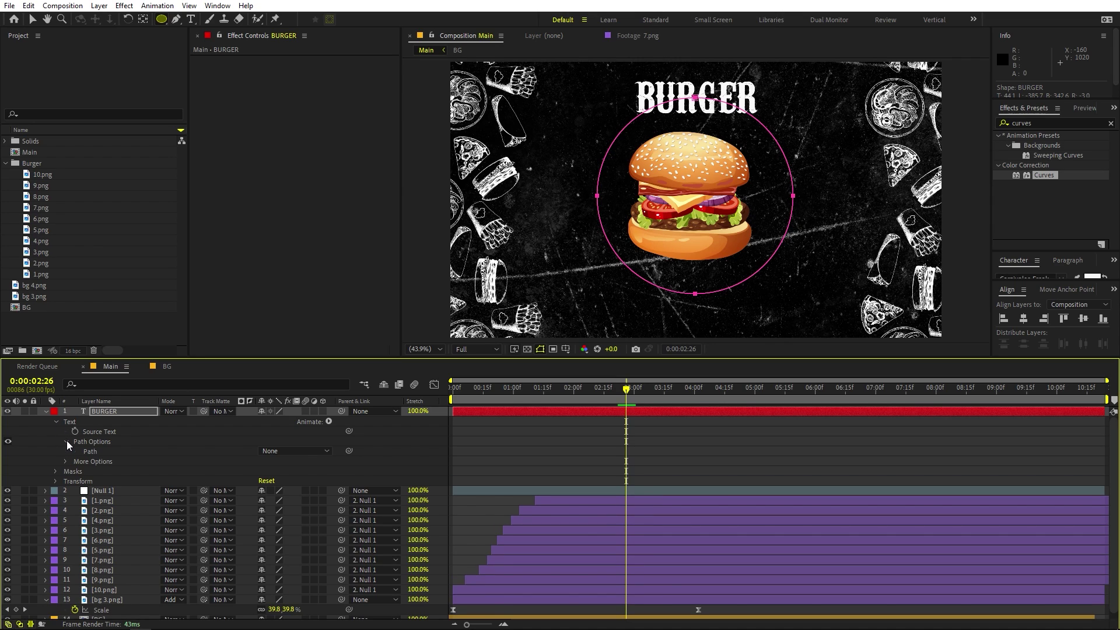
{"action": "left_click", "coordinate": [274, 452]}
{"action": "left_click", "coordinate": [284, 481]}
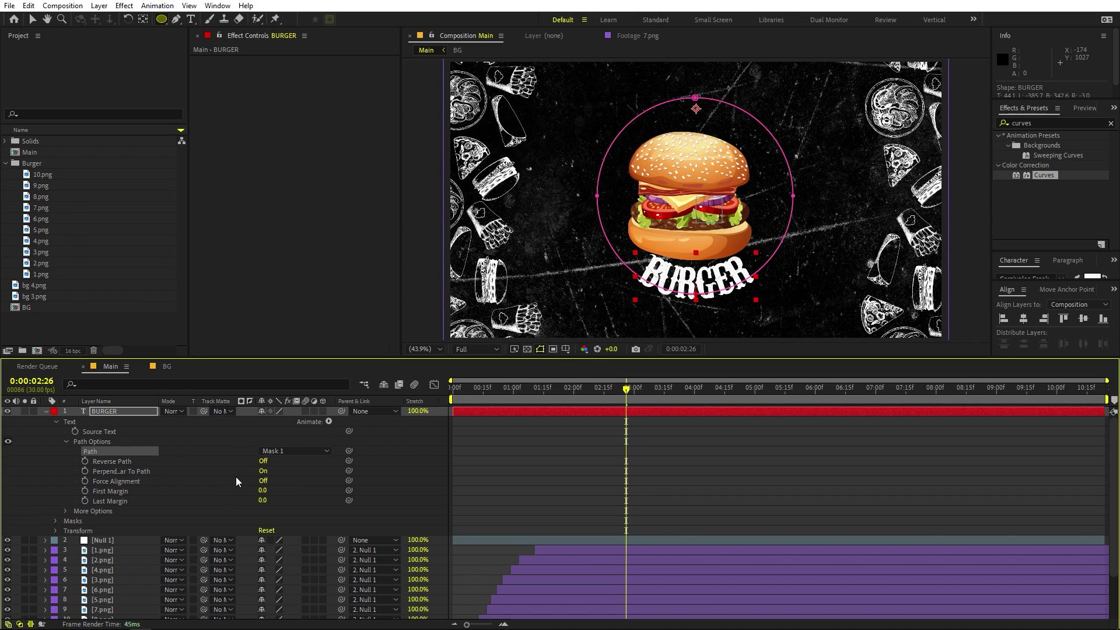
{"action": "left_click", "coordinate": [264, 462]}
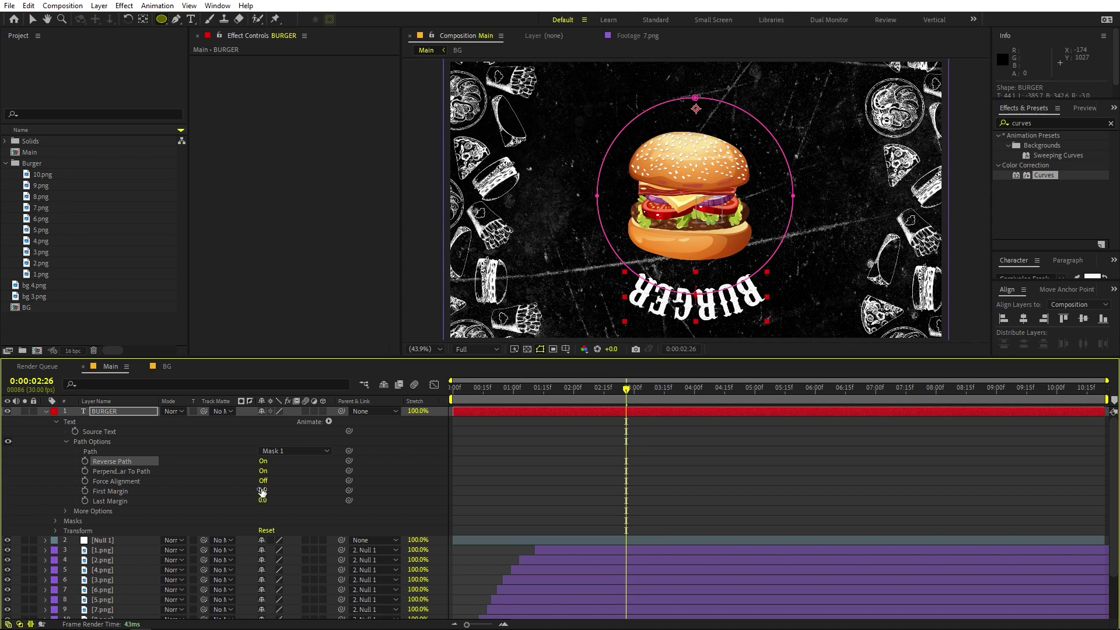
{"action": "left_click_drag", "start_coordinate": [263, 493], "coordinate": [908, 430]}
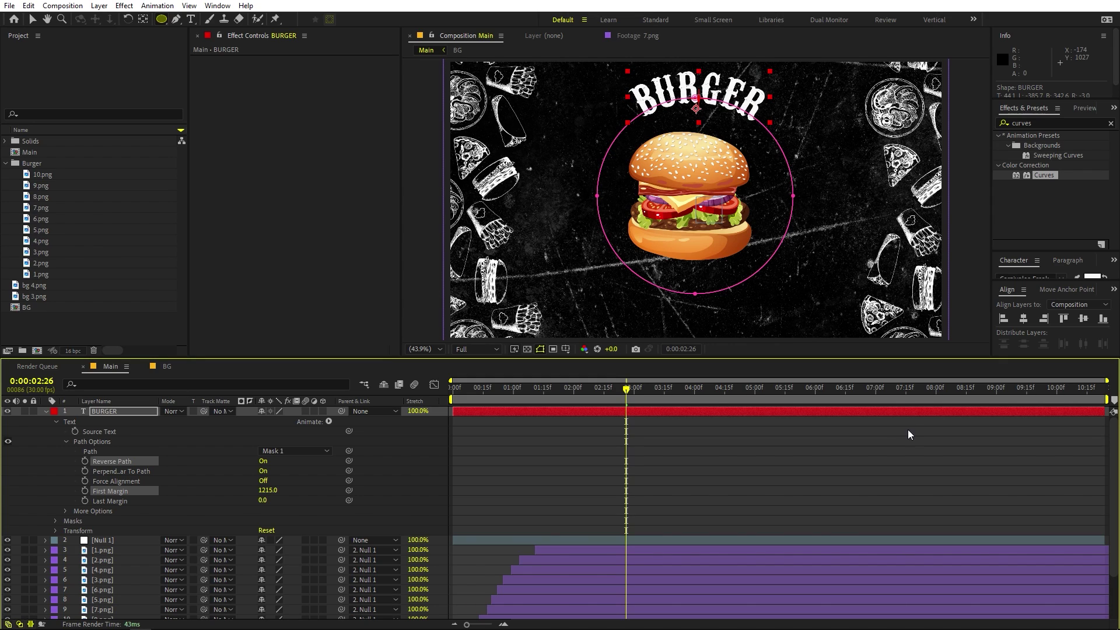
- Shrink the circular mask to about 88.7% around its centre and set the text's First Margin to 1125.1
{"action": "left_click", "coordinate": [33, 19]}
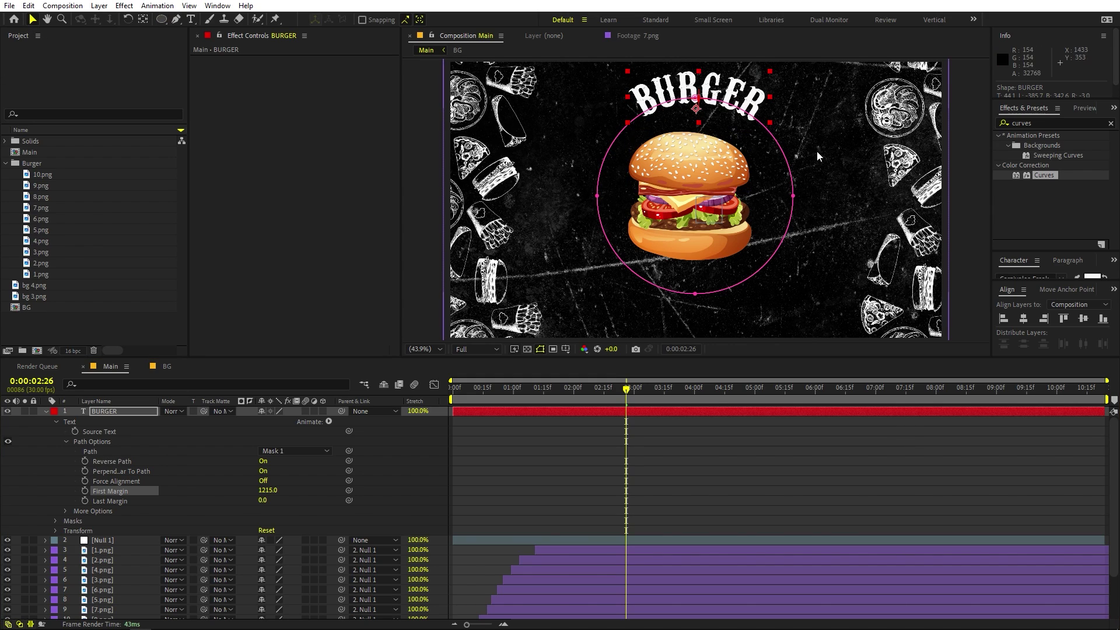
{"action": "double_click", "coordinate": [597, 197]}
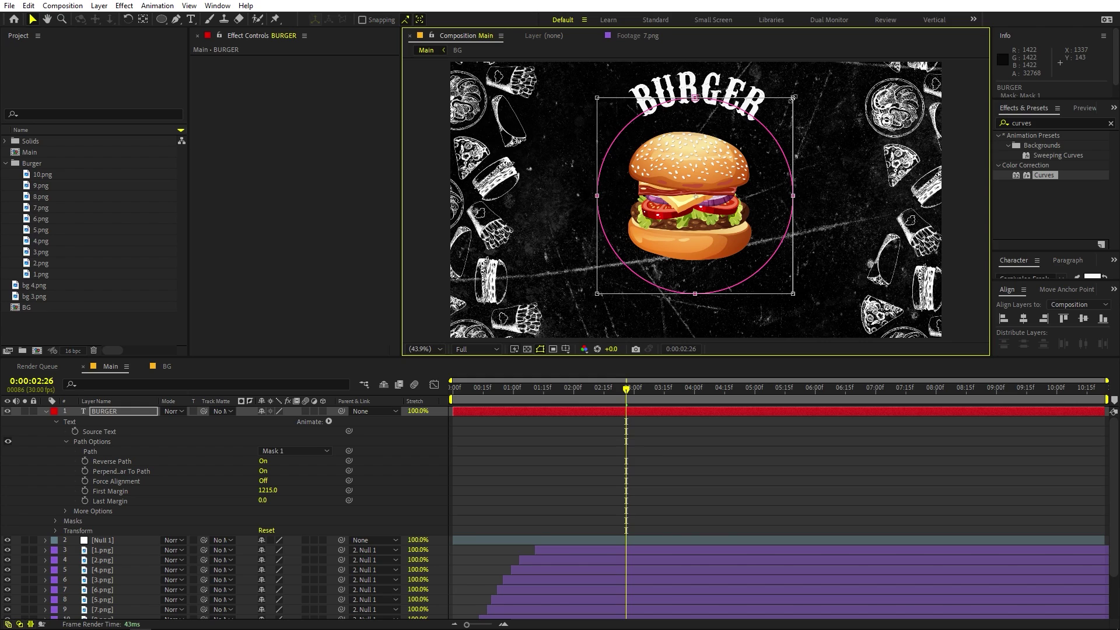
{"action": "left_click_drag", "start_coordinate": [792, 98], "coordinate": [782, 105]}
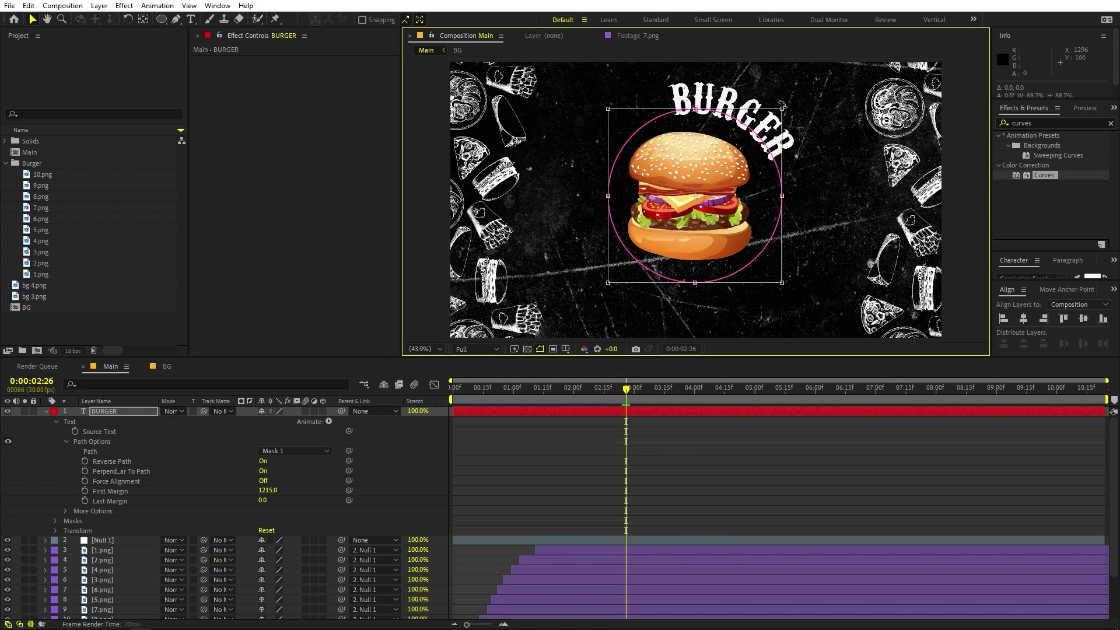
{"action": "left_click_drag", "start_coordinate": [268, 490], "coordinate": [65, 424]}
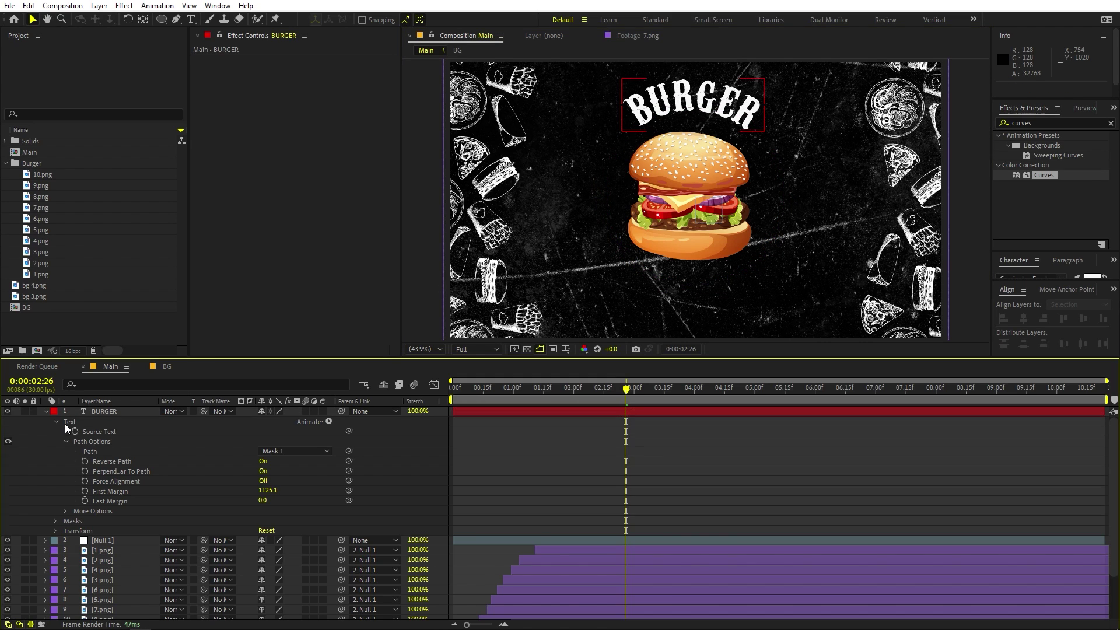
- Add a Position text animator to the BURGER layer and set its Position to 0.0, 245.0
{"action": "left_click", "coordinate": [328, 420]}
{"action": "left_click", "coordinate": [379, 214]}
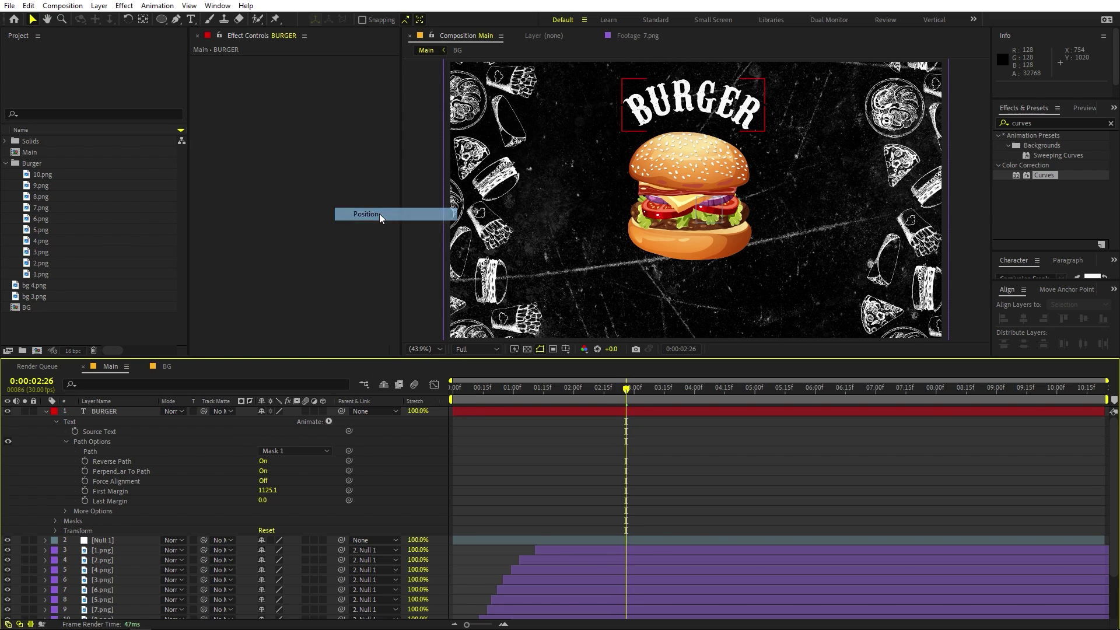
{"action": "left_click", "coordinate": [237, 541]}
{"action": "left_click_drag", "start_coordinate": [272, 540], "coordinate": [415, 539]}
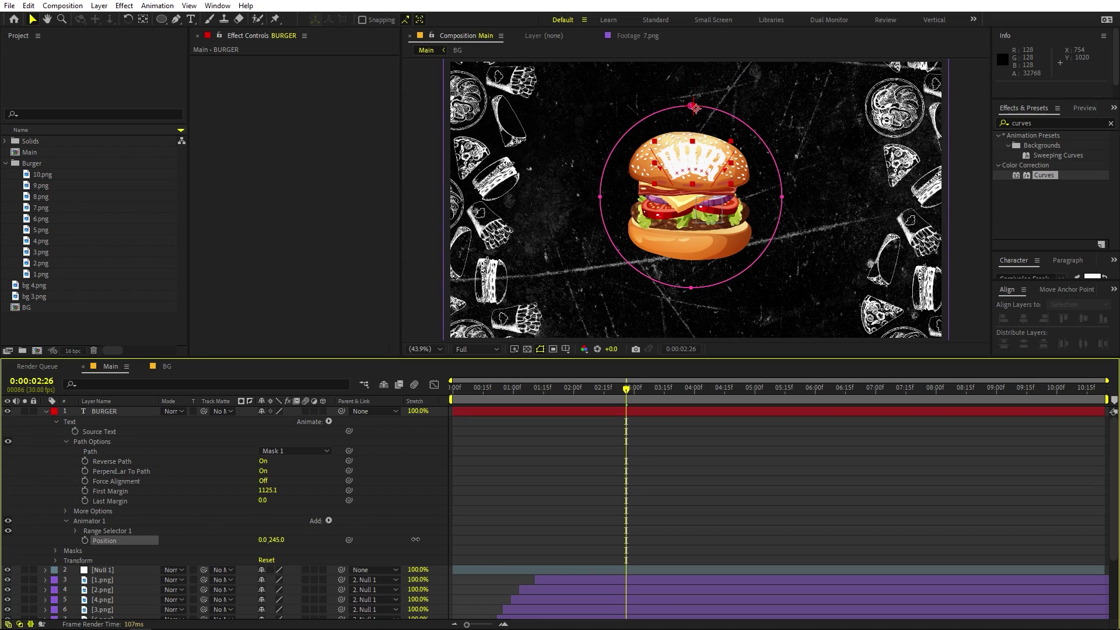
- Keyframe Range Selector 1's Offset from -100% at 0:00:00:00 to 100% at 0:00:02:26 and preview the letter reveal
{"action": "left_click", "coordinate": [75, 531]}
{"action": "scroll", "coordinate": [68, 545], "scroll_direction": "down", "scroll_amount": 2}
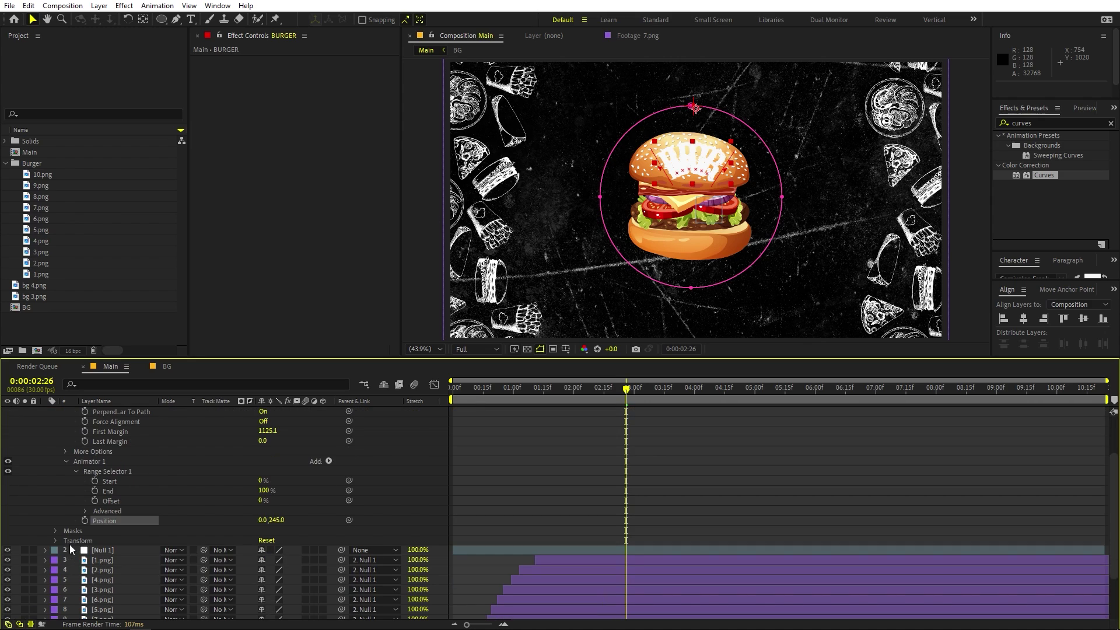
{"action": "left_click", "coordinate": [94, 501]}
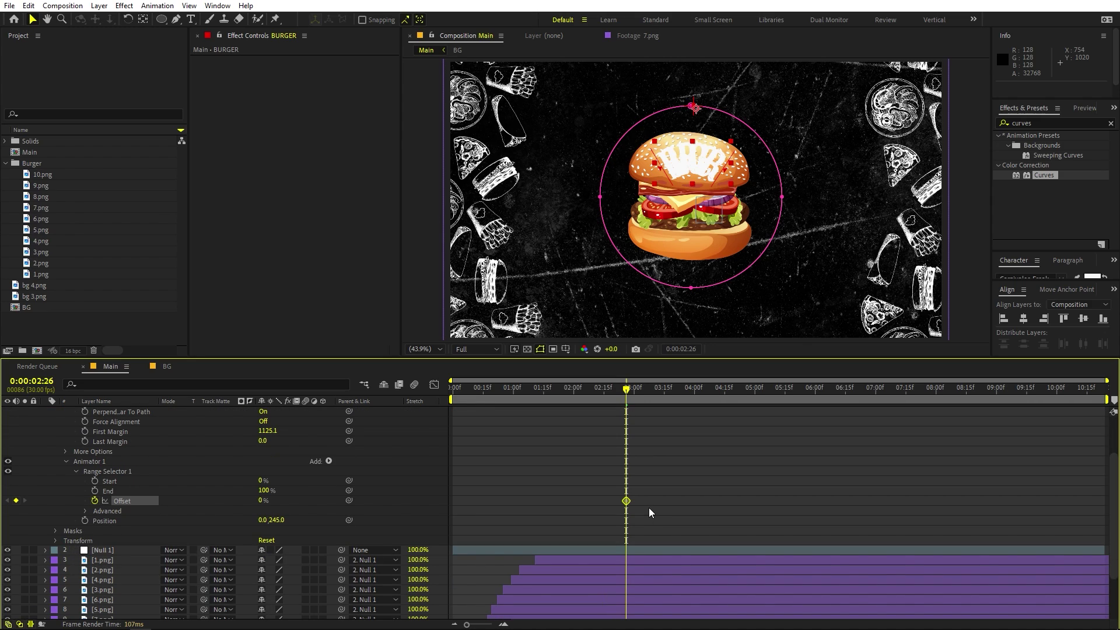
{"action": "left_click_drag", "start_coordinate": [268, 496], "coordinate": [221, 501]}
{"action": "key", "text": "ctrl+z"}
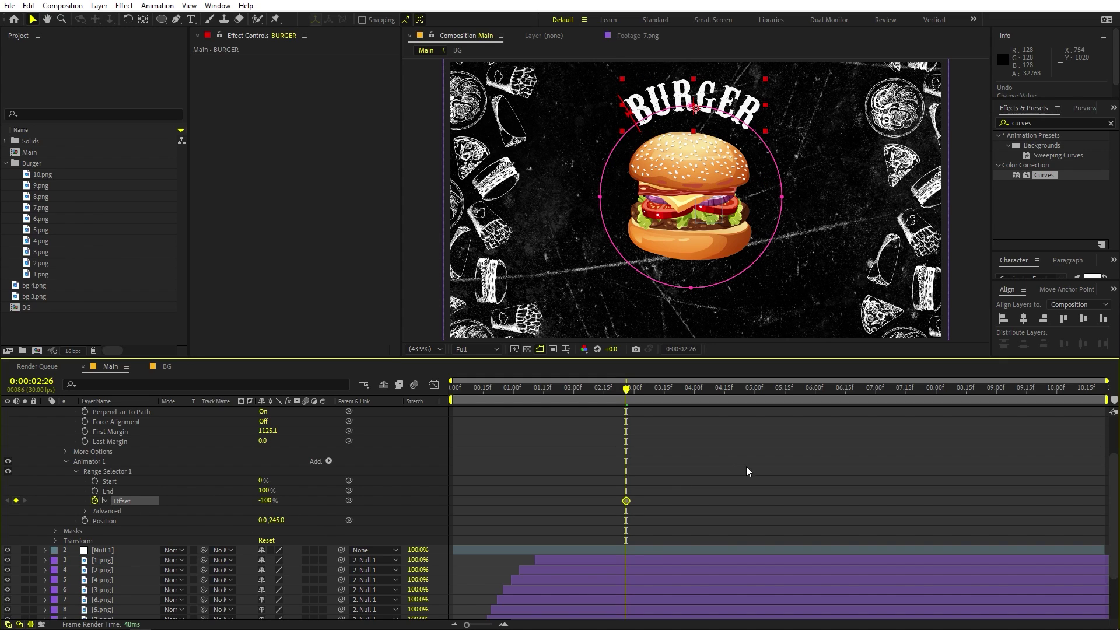
{"action": "left_click_drag", "start_coordinate": [626, 501], "coordinate": [460, 501]}
{"action": "left_click_drag", "start_coordinate": [265, 500], "coordinate": [753, 483]}
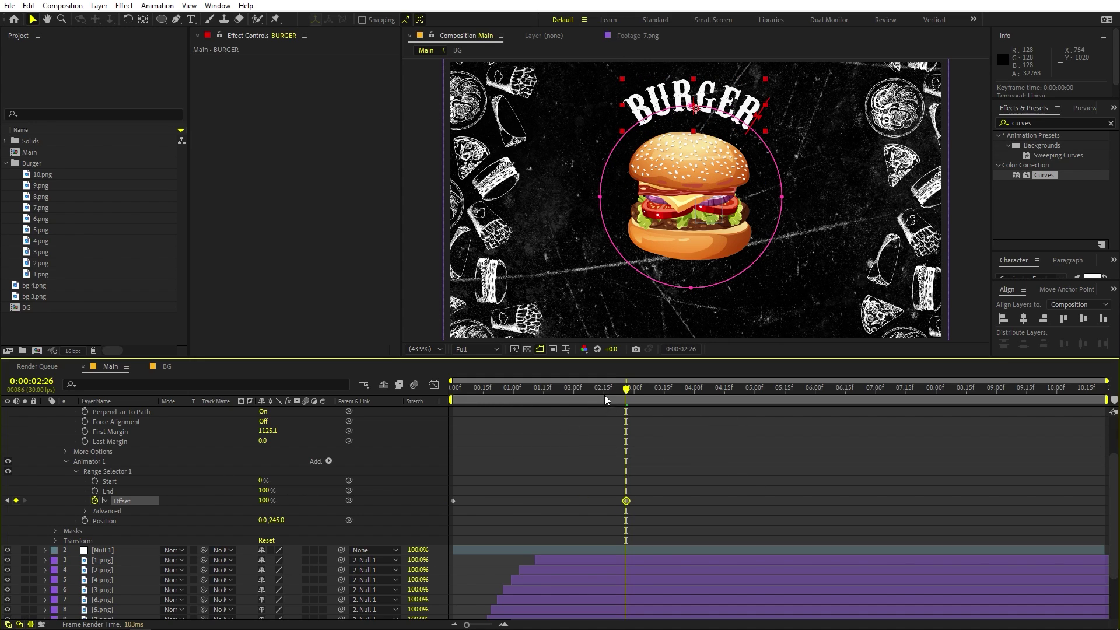
{"action": "key", "text": "space"}
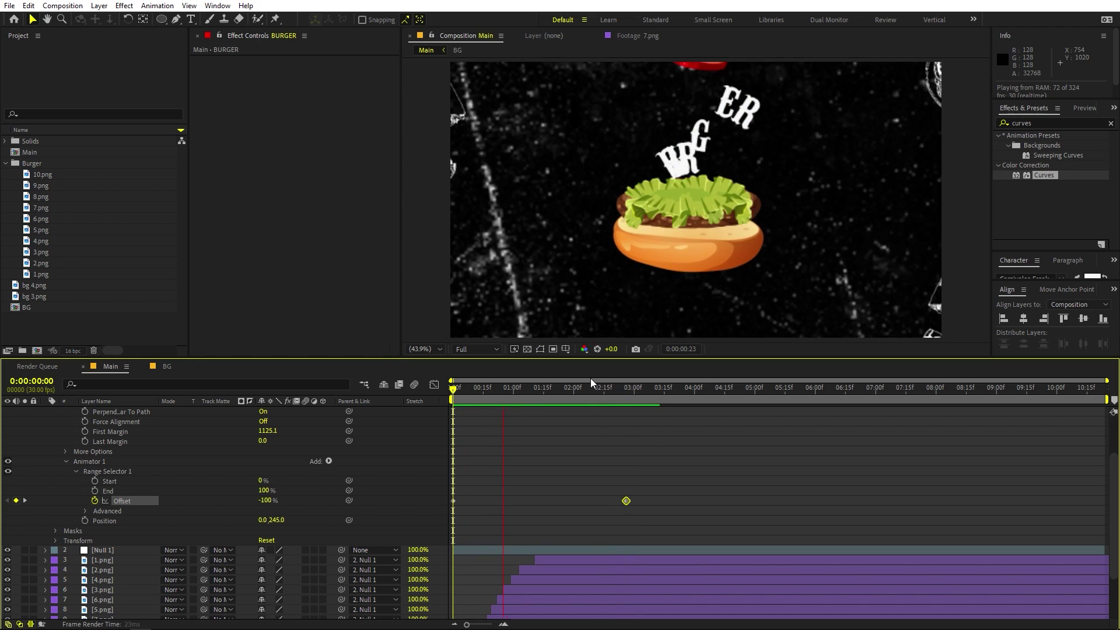
{"action": "left_click", "coordinate": [602, 387]}
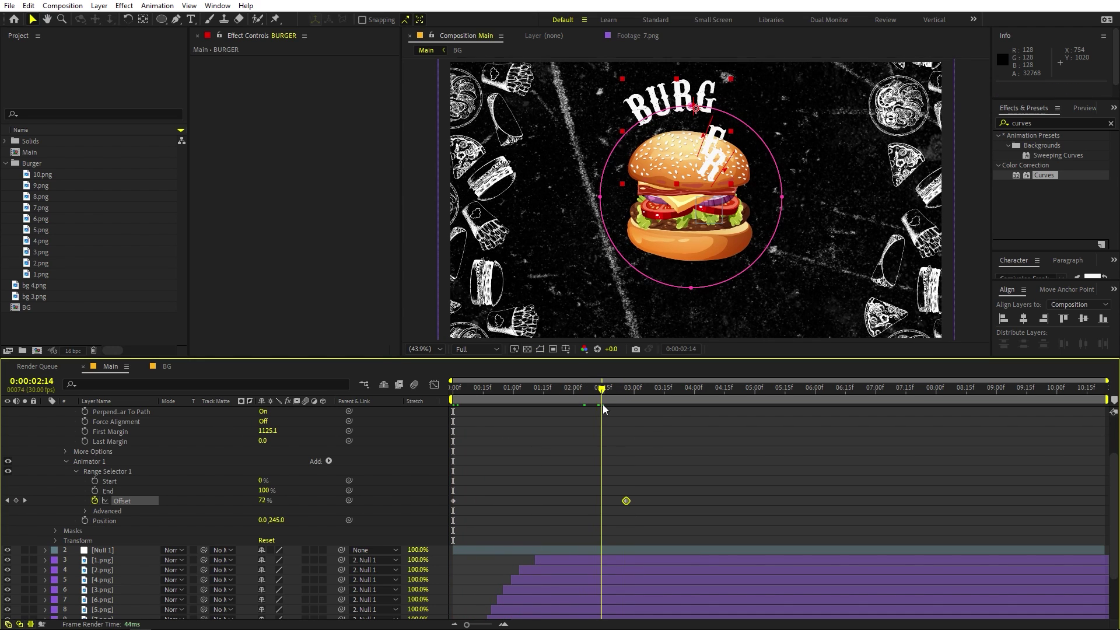
- Set the range selector's advanced Shape to Ramp Up and preview the text animation from the beginning
{"action": "left_click", "coordinate": [85, 512]}
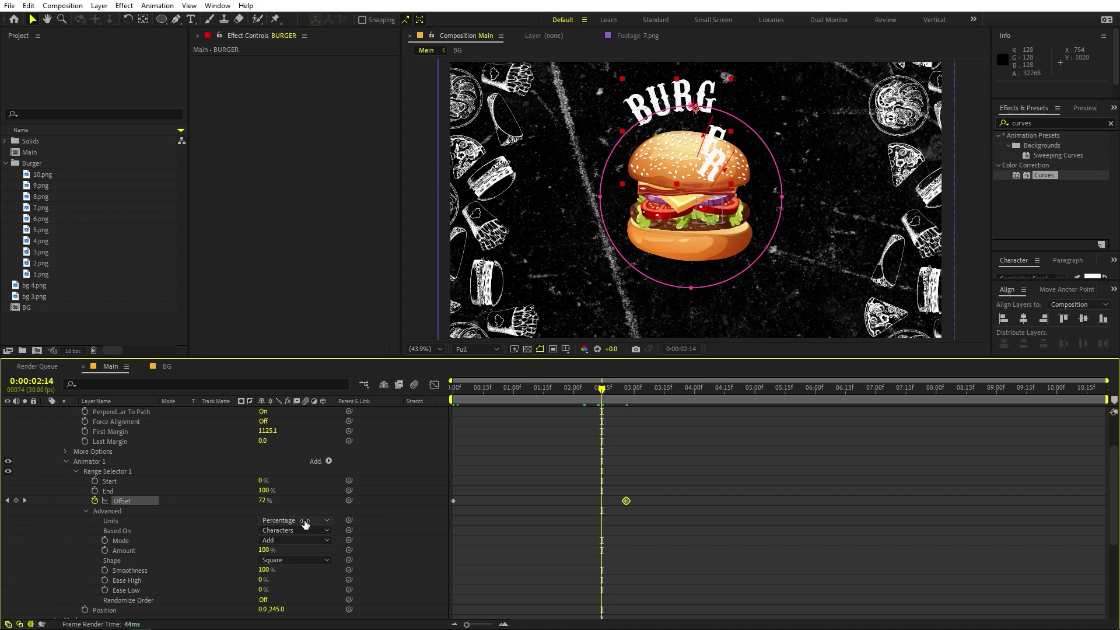
{"action": "left_click", "coordinate": [290, 560]}
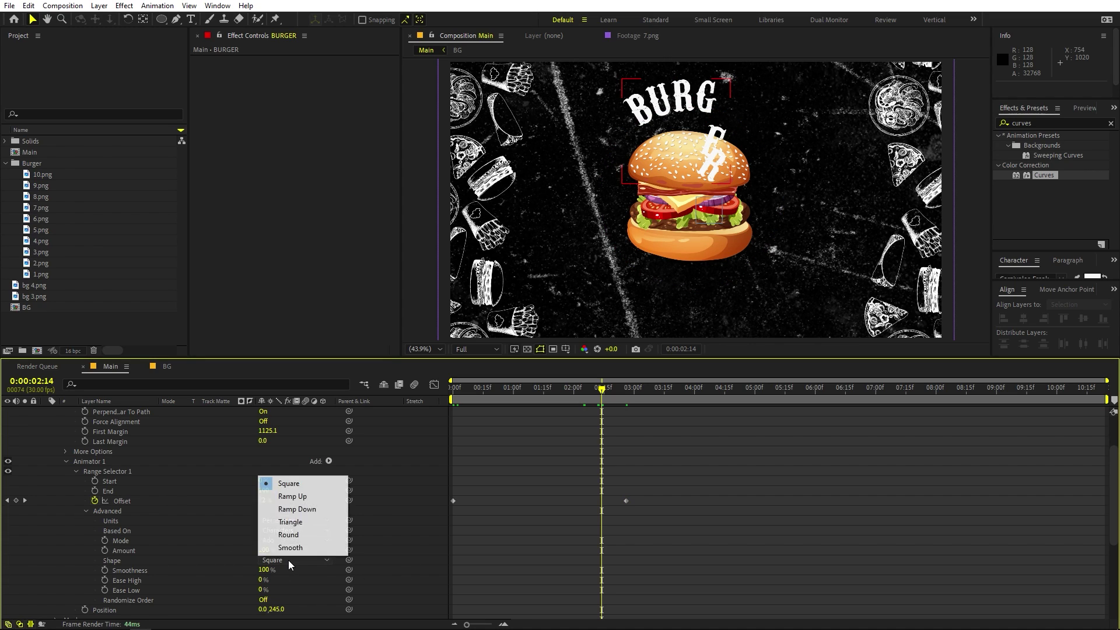
{"action": "left_click", "coordinate": [302, 502]}
{"action": "key", "text": "Home"}
{"action": "key", "text": "space"}
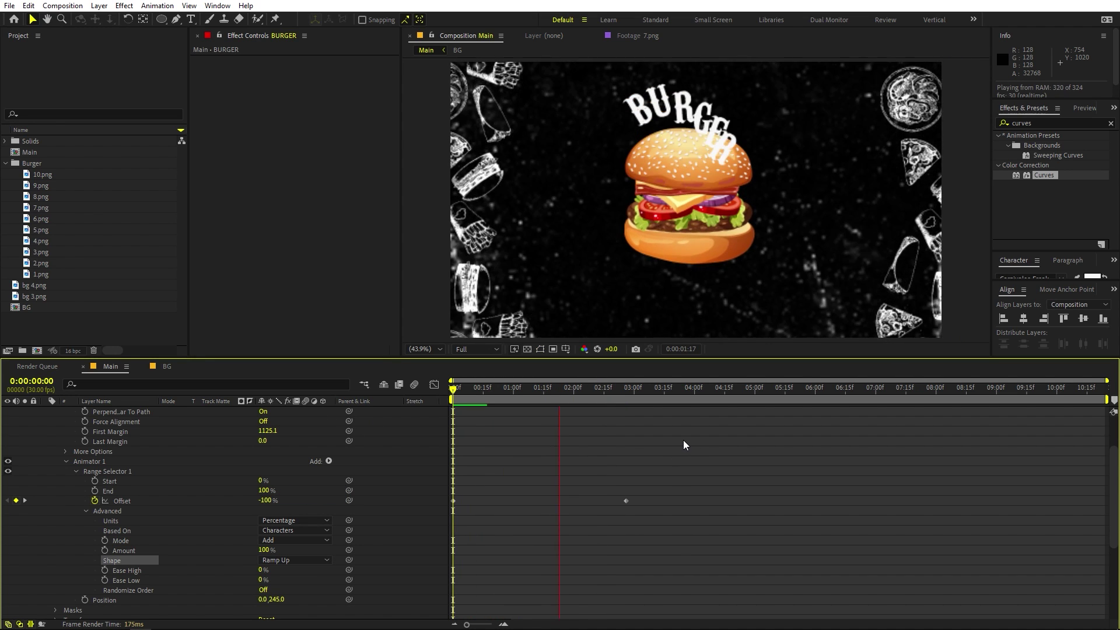
{"action": "key", "text": "space"}
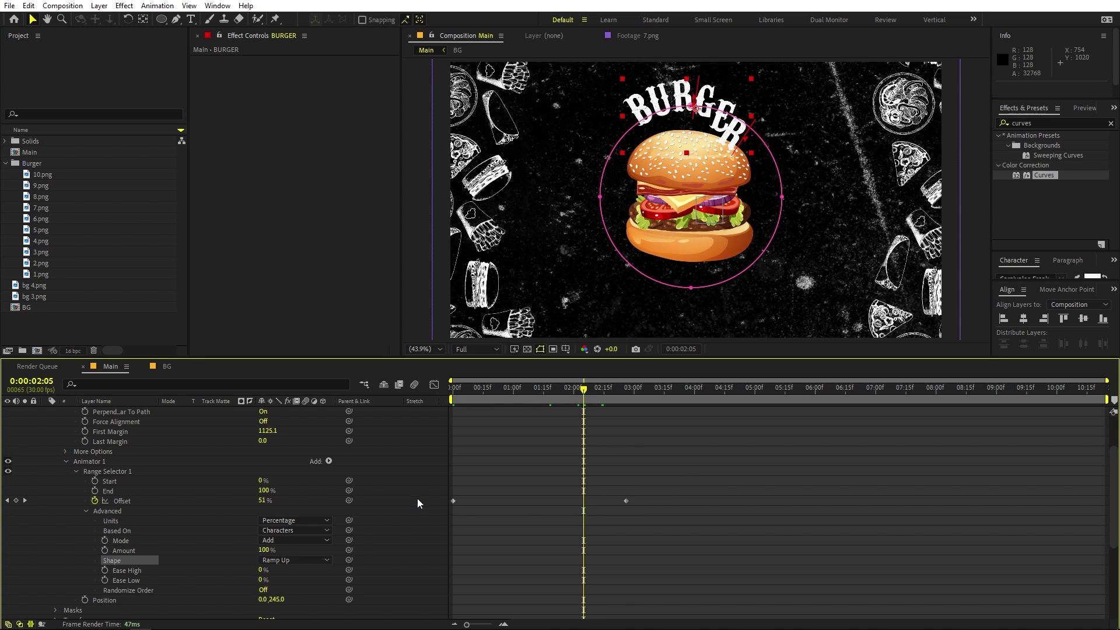
- Move the first Offset keyframe to about 0:00:01:26, apply Easy Ease to both Offset keyframes and preview the result
{"action": "left_click", "coordinate": [453, 500]}
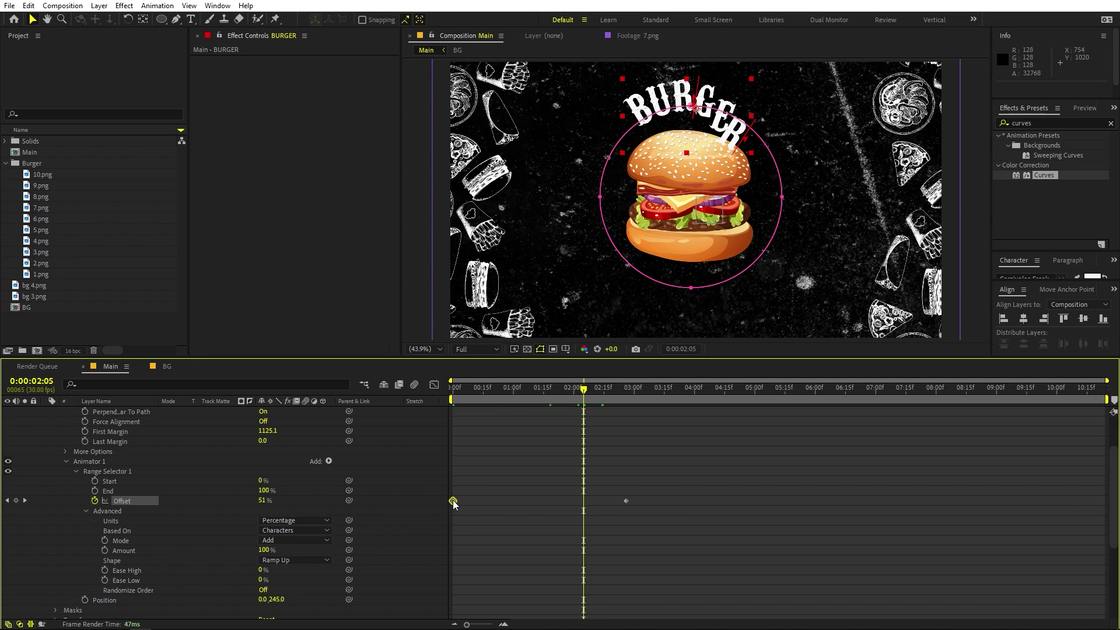
{"action": "left_click_drag", "start_coordinate": [453, 501], "coordinate": [565, 501]}
{"action": "left_click_drag", "start_coordinate": [652, 499], "coordinate": [501, 491]}
{"action": "key", "text": "F9"}
{"action": "left_click", "coordinate": [545, 393]}
{"action": "key", "text": "space"}
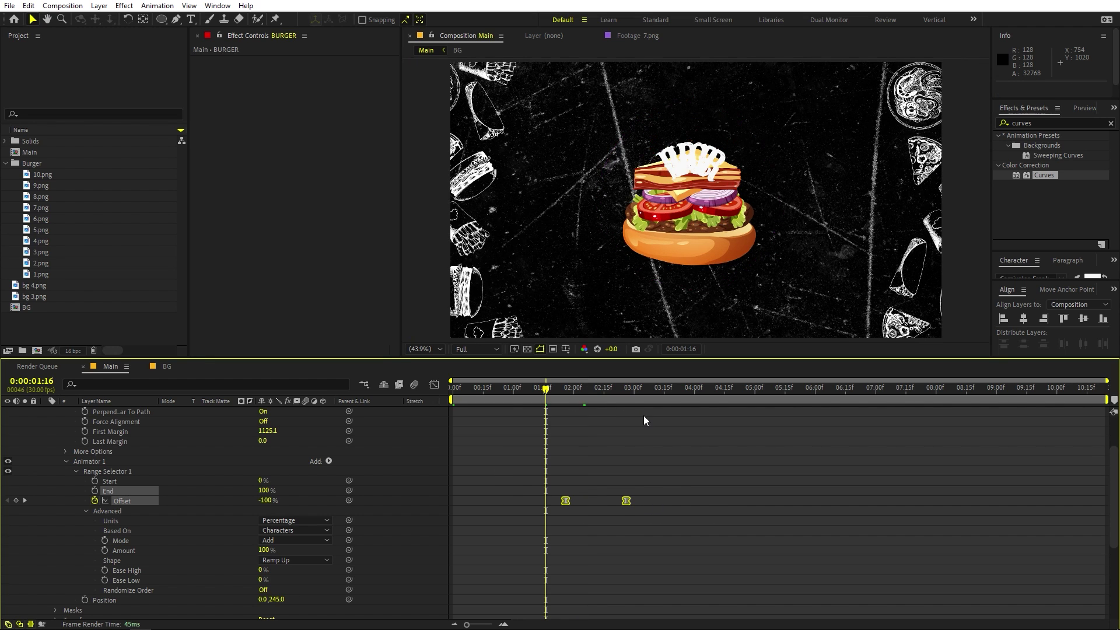
{"action": "key", "text": "space"}
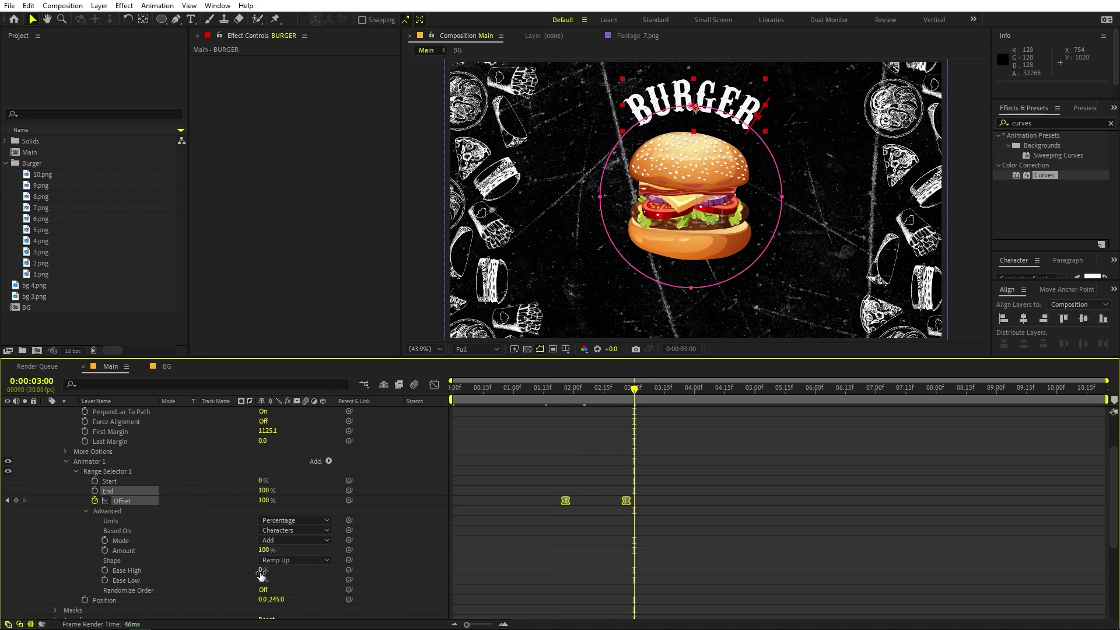
- Set the range selector's Ease High to -100% and move the last Offset keyframe to 0:00:03:16
{"action": "left_click_drag", "start_coordinate": [260, 570], "coordinate": [168, 579]}
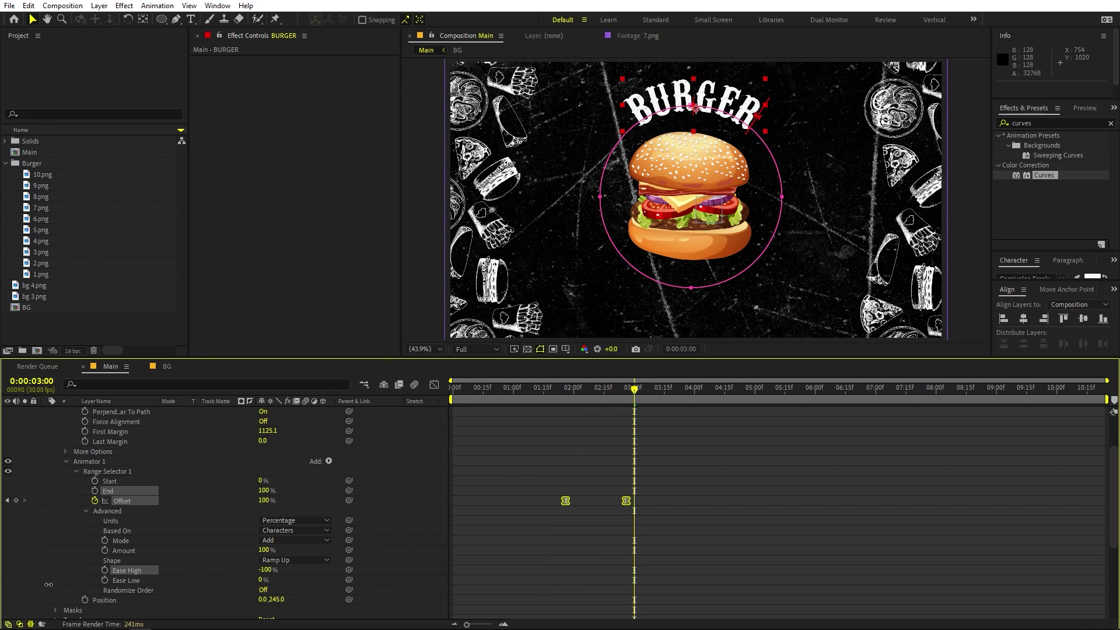
{"action": "left_click", "coordinate": [702, 403]}
{"action": "left_click", "coordinate": [548, 394]}
{"action": "key", "text": "space"}
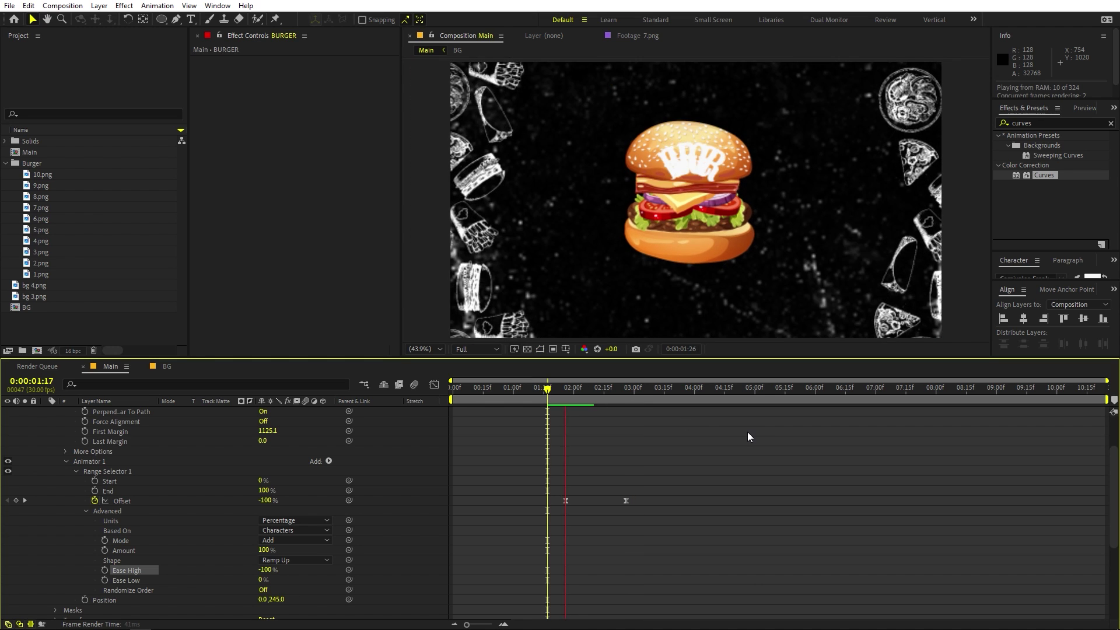
{"action": "key", "text": "space"}
{"action": "left_click_drag", "start_coordinate": [627, 500], "coordinate": [668, 499]}
- Try an Ease High of 100% on the range selector, preview the reveal, and undo the change
{"action": "left_click", "coordinate": [266, 570]}
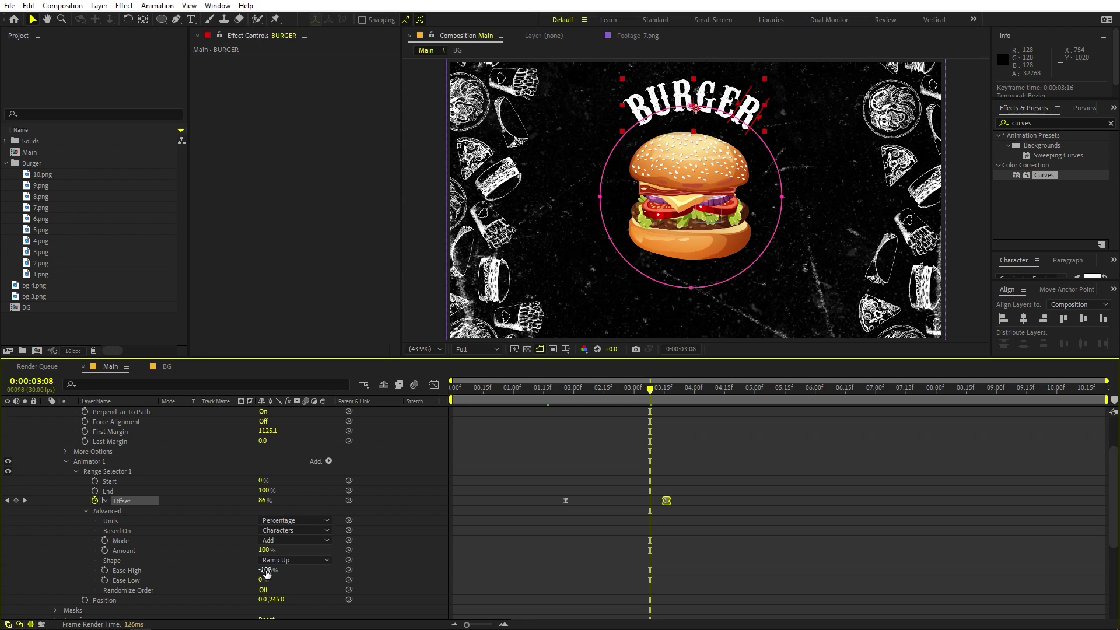
{"action": "type", "text": "100"}
{"action": "key", "text": "Return"}
{"action": "left_click", "coordinate": [541, 386]}
{"action": "key", "text": "space"}
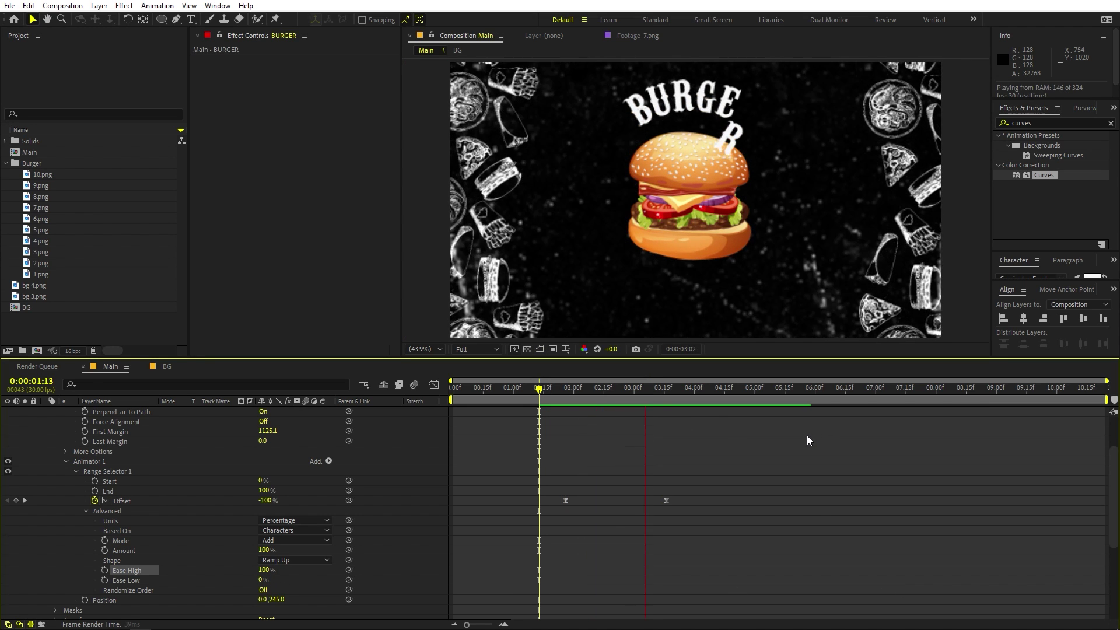
{"action": "key", "text": "space"}
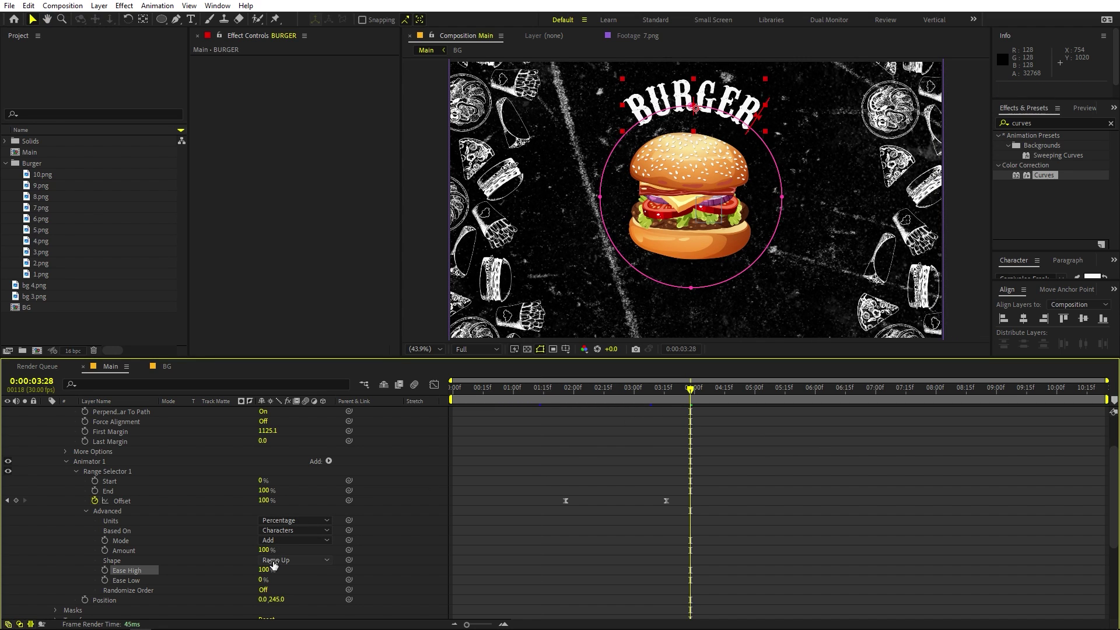
{"action": "key", "text": "ctrl+z"}
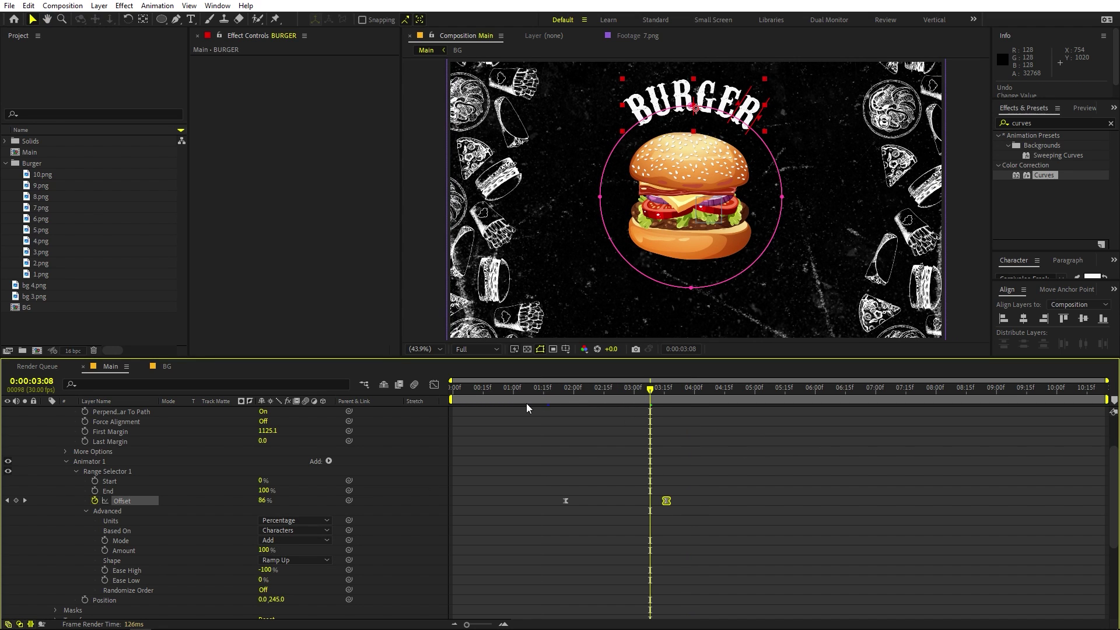
- Preview the title reveal and trim the start of the BURGER layer to 0:00:01:26
{"action": "left_click", "coordinate": [526, 404]}
{"action": "key", "text": "space"}
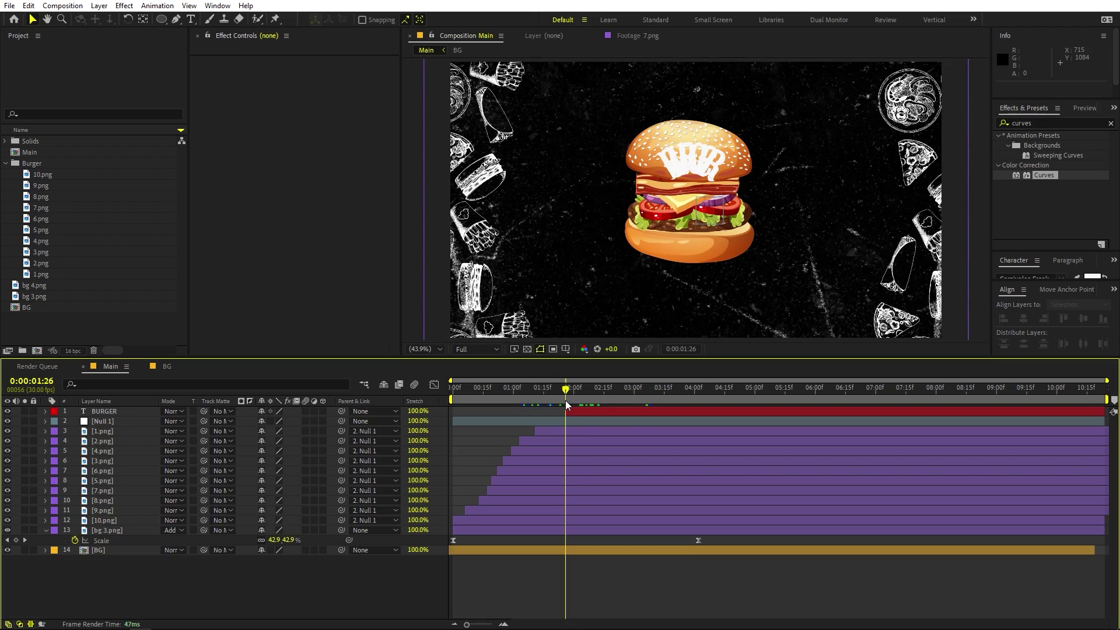
{"action": "left_click_drag", "start_coordinate": [565, 401], "coordinate": [665, 397]}
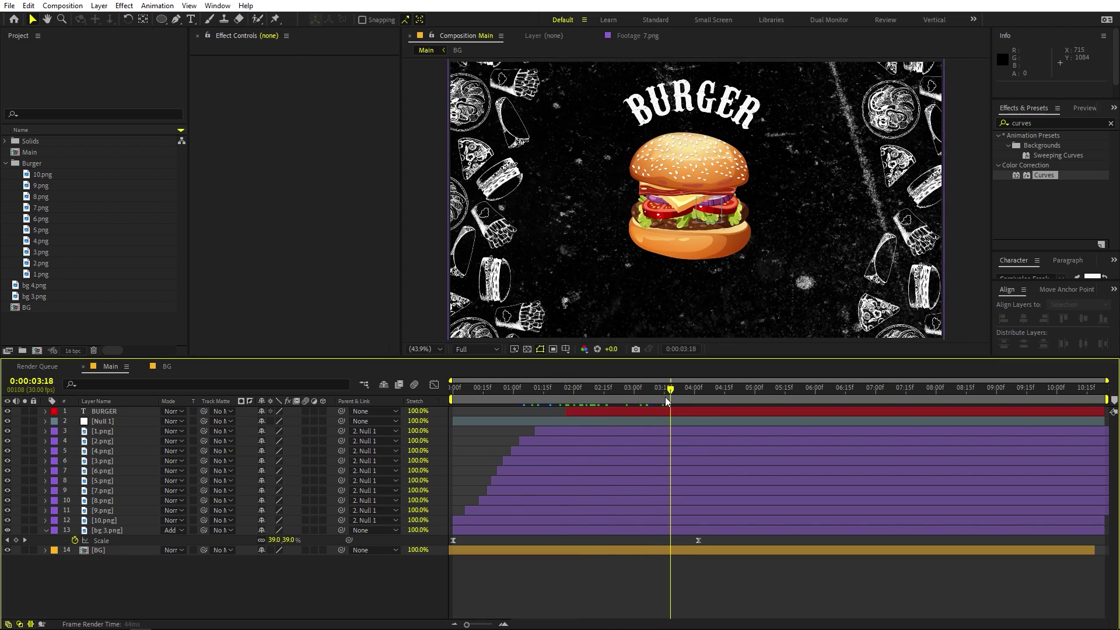
- Duplicate the BURGER text layer and change the copy's text to COMPANY
{"action": "left_click", "coordinate": [103, 412]}
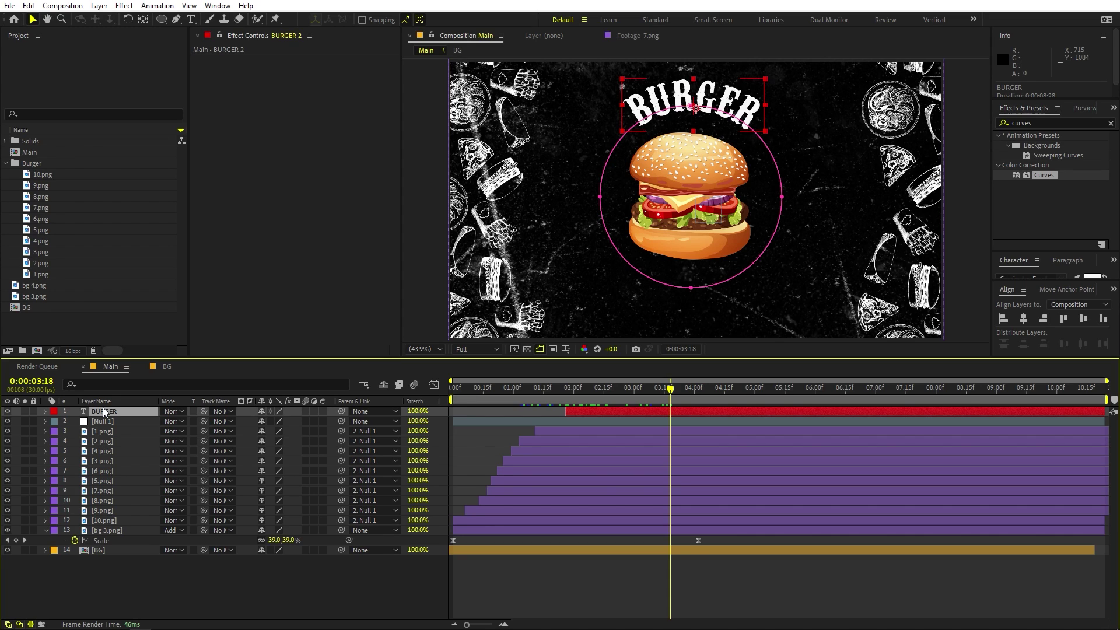
{"action": "key", "text": "ctrl+d"}
{"action": "key", "text": "ctrl+t"}
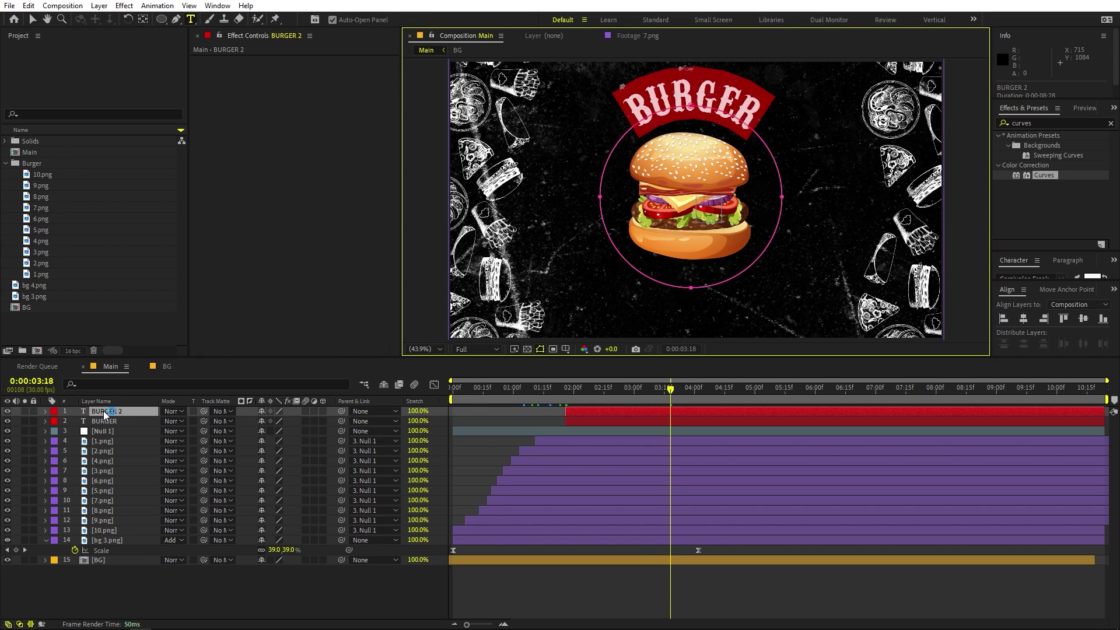
{"action": "type", "text": "COMPANY"}
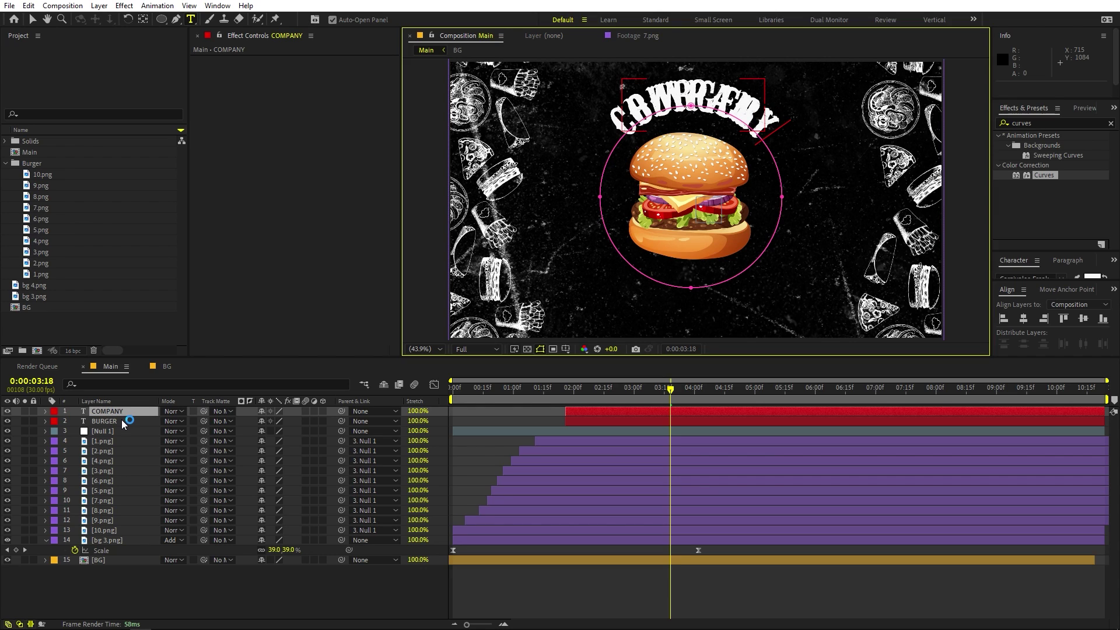
{"action": "key", "text": "Return"}
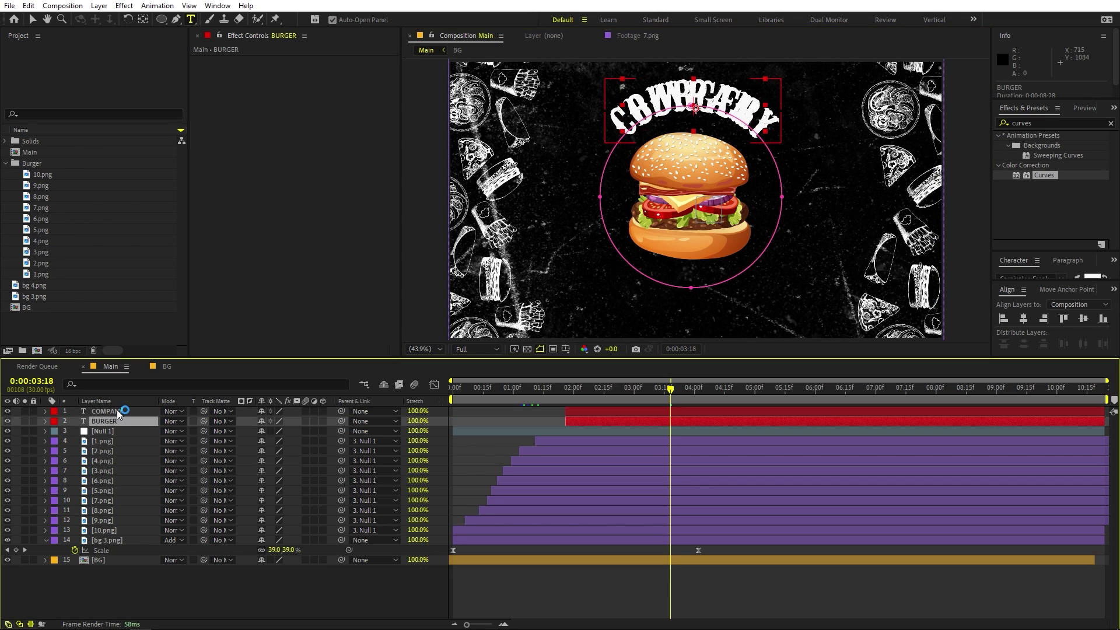
- Turn off Reverse Path for the COMPANY text and set its First Margin to 2220.1, placing it below the burger
{"action": "left_click", "coordinate": [46, 411]}
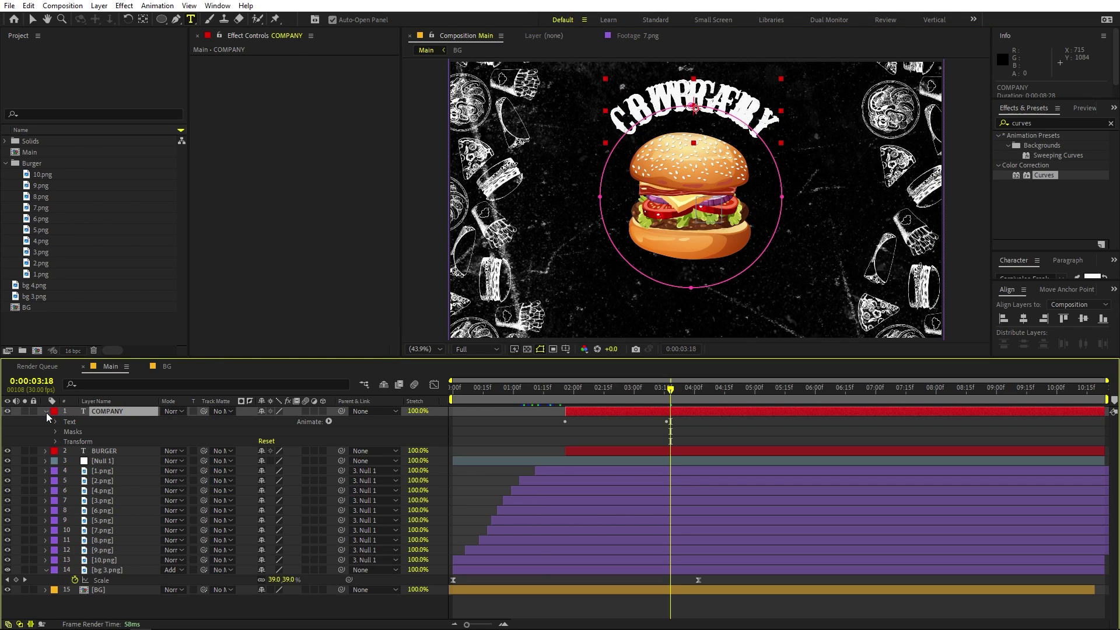
{"action": "left_click", "coordinate": [54, 422]}
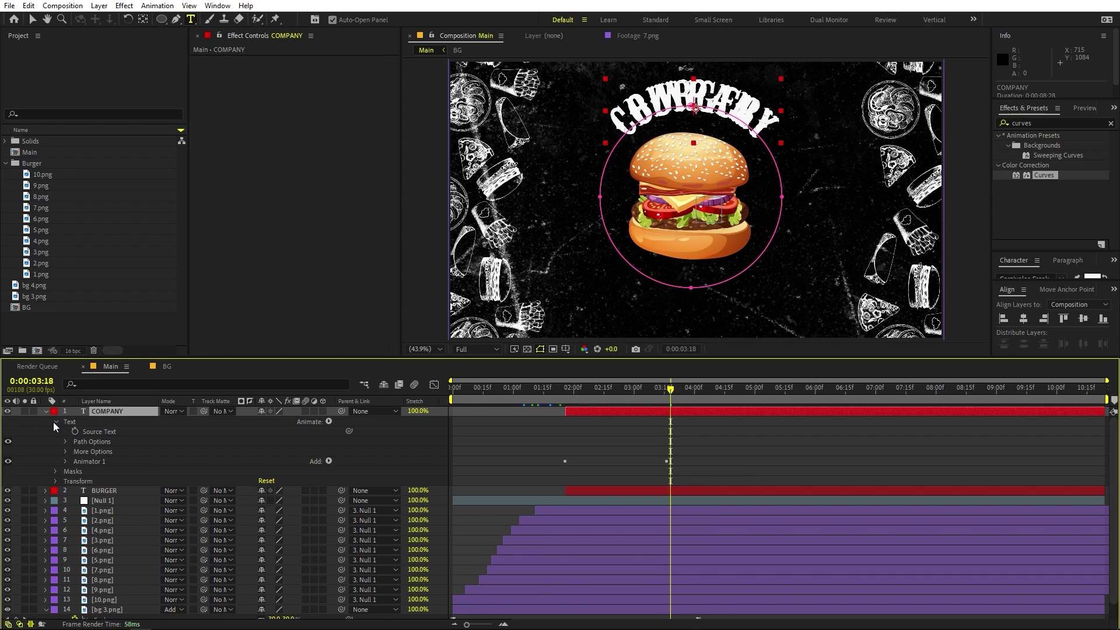
{"action": "left_click", "coordinate": [65, 442]}
{"action": "left_click_drag", "start_coordinate": [266, 491], "coordinate": [592, 482]}
{"action": "left_click_drag", "start_coordinate": [728, 481], "coordinate": [930, 502]}
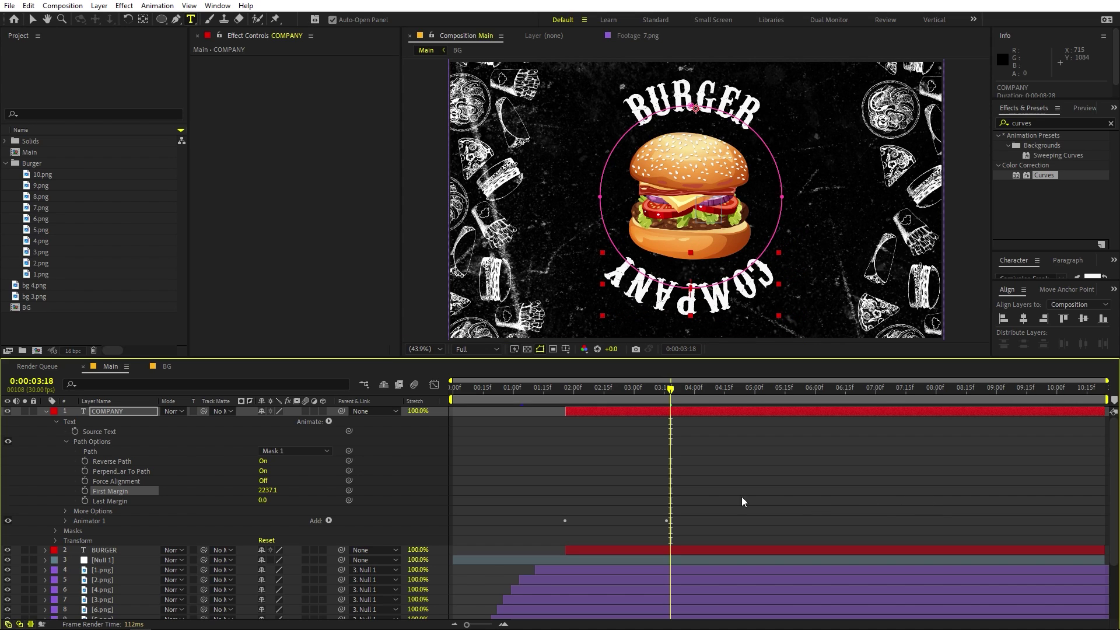
{"action": "left_click", "coordinate": [263, 461]}
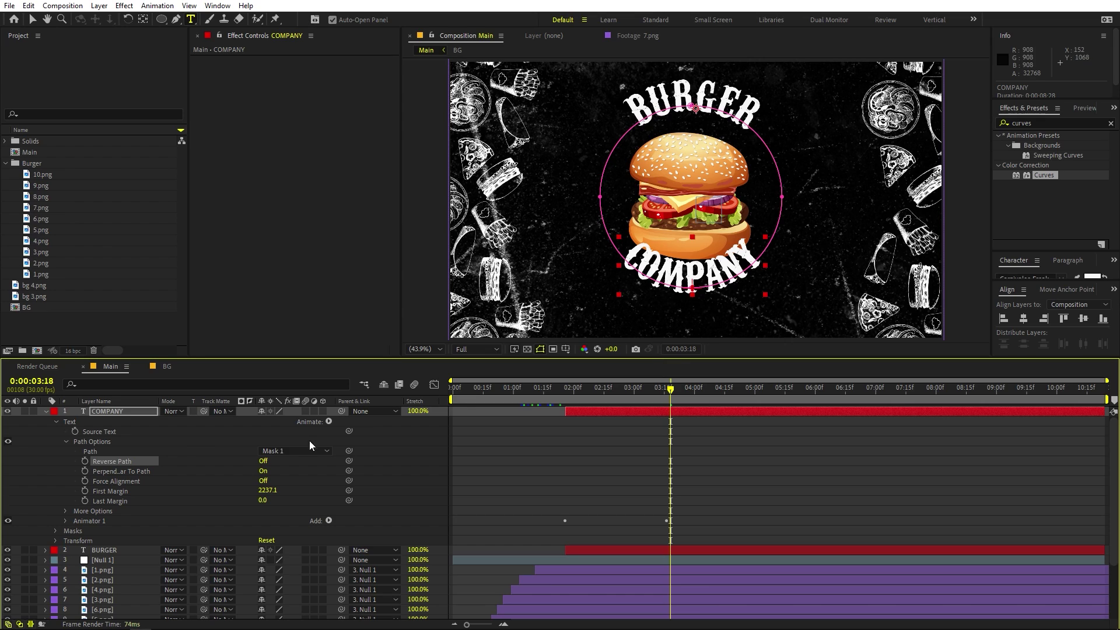
{"action": "left_click_drag", "start_coordinate": [268, 492], "coordinate": [257, 491]}
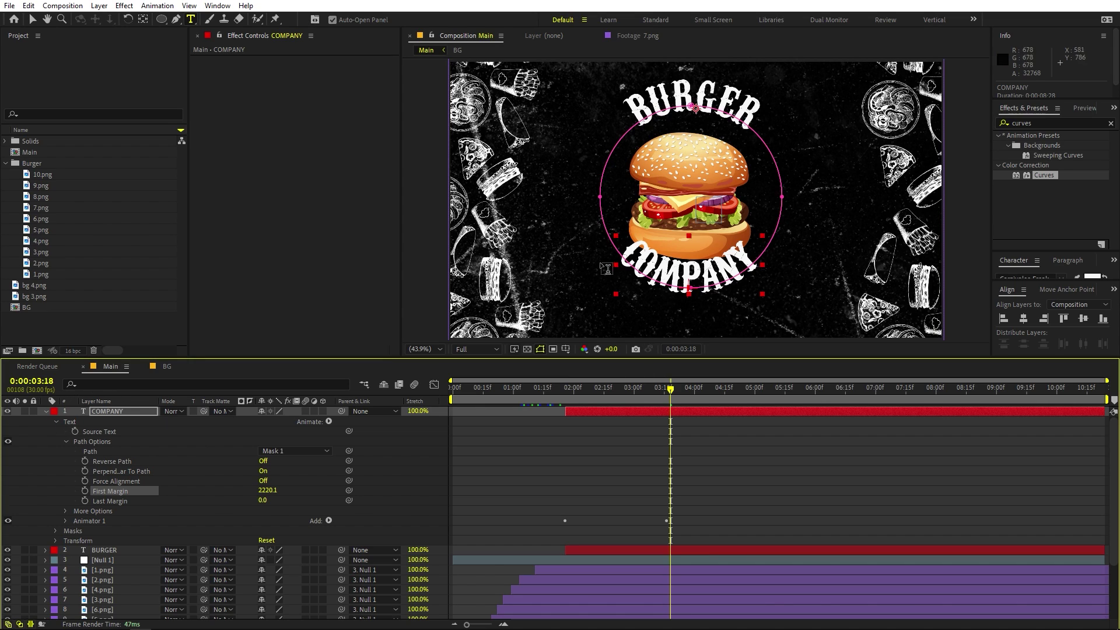
- Enlarge the COMPANY layer's circular mask to about 116.5% around its centre
{"action": "left_click", "coordinate": [33, 19]}
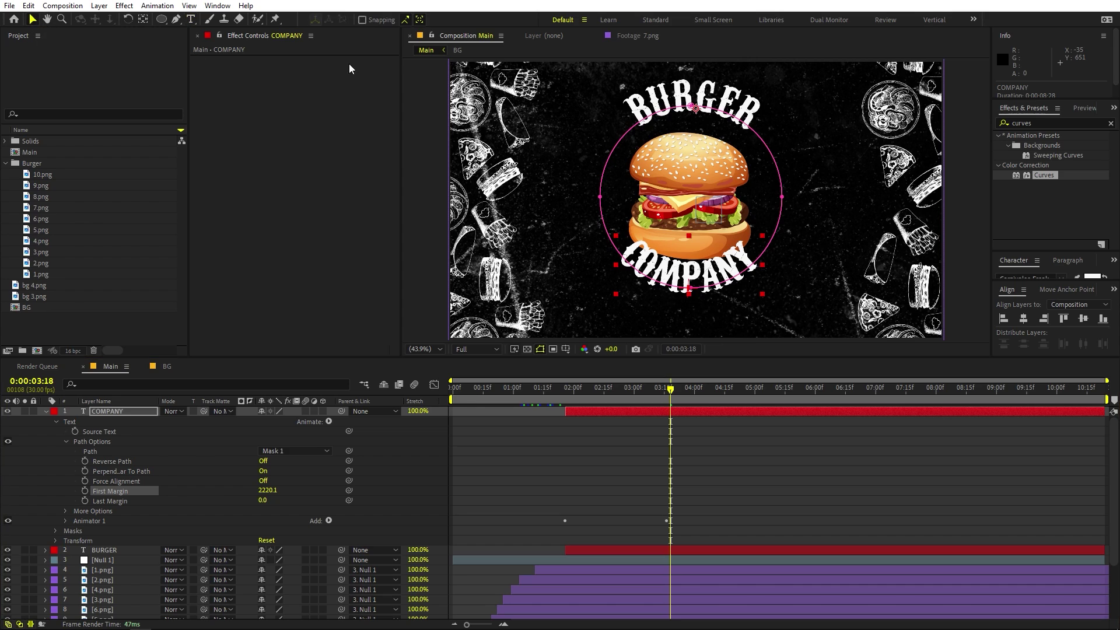
{"action": "double_click", "coordinate": [692, 106]}
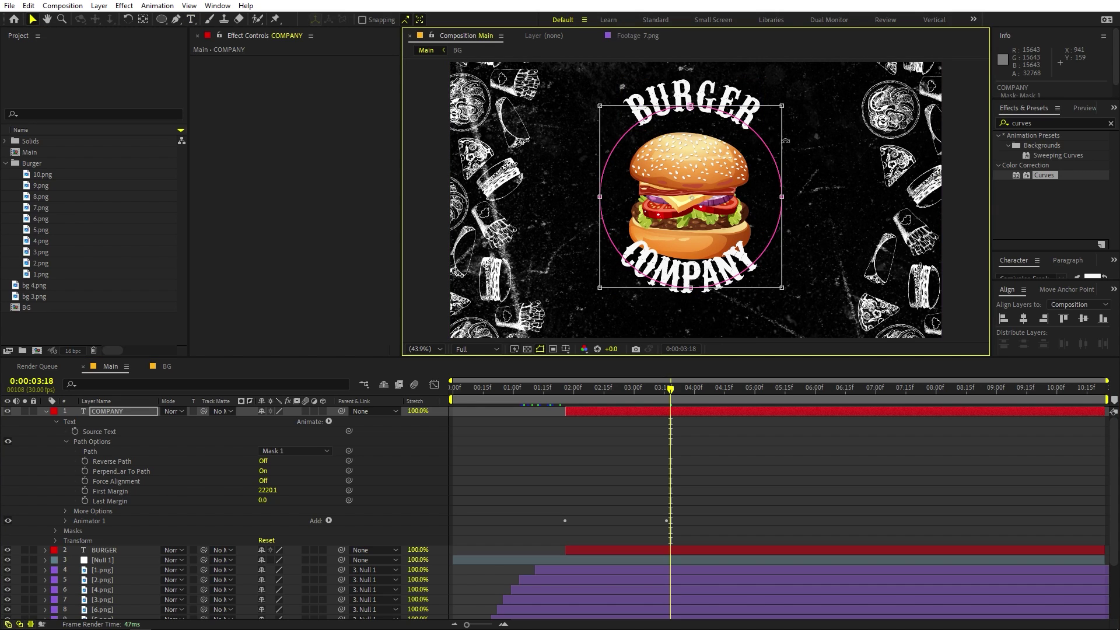
{"action": "left_click_drag", "start_coordinate": [785, 104], "coordinate": [858, 101]}
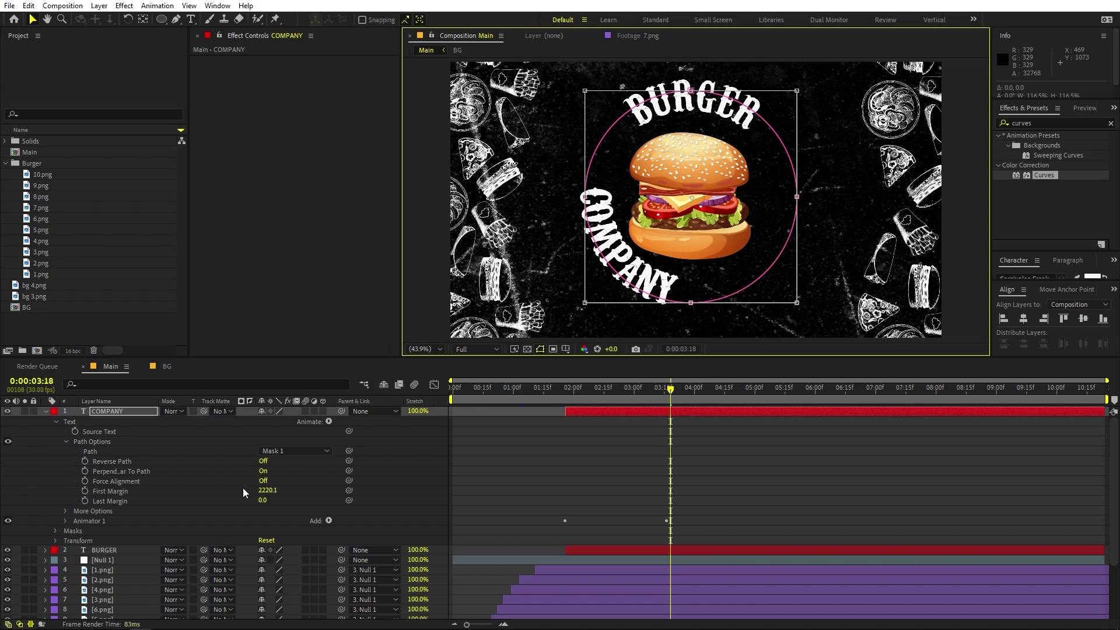
- Set the COMPANY text's First Margin to 2619.8 and add a Tracking animator with a Tracking Amount of 11
{"action": "left_click_drag", "start_coordinate": [267, 489], "coordinate": [496, 480]}
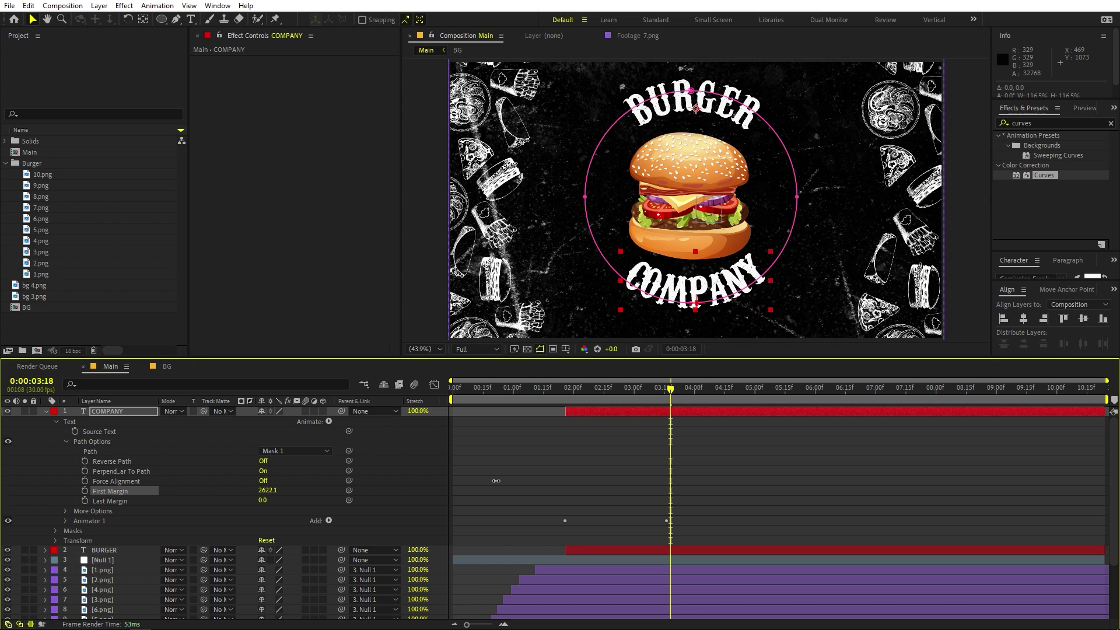
{"action": "left_click_drag", "start_coordinate": [274, 493], "coordinate": [259, 491]}
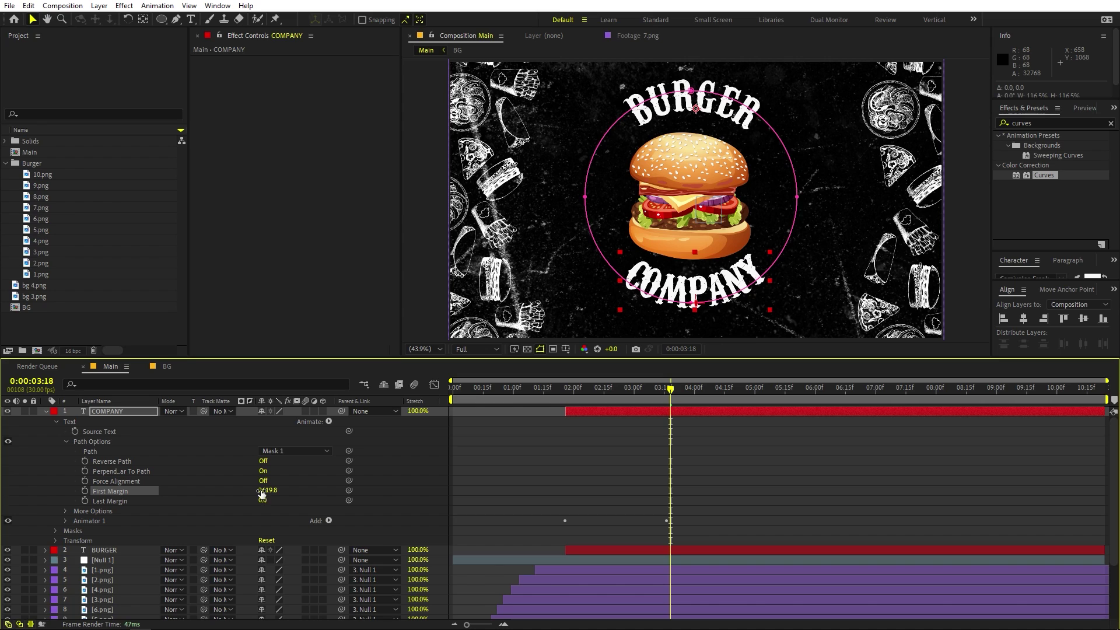
{"action": "left_click", "coordinate": [329, 422]}
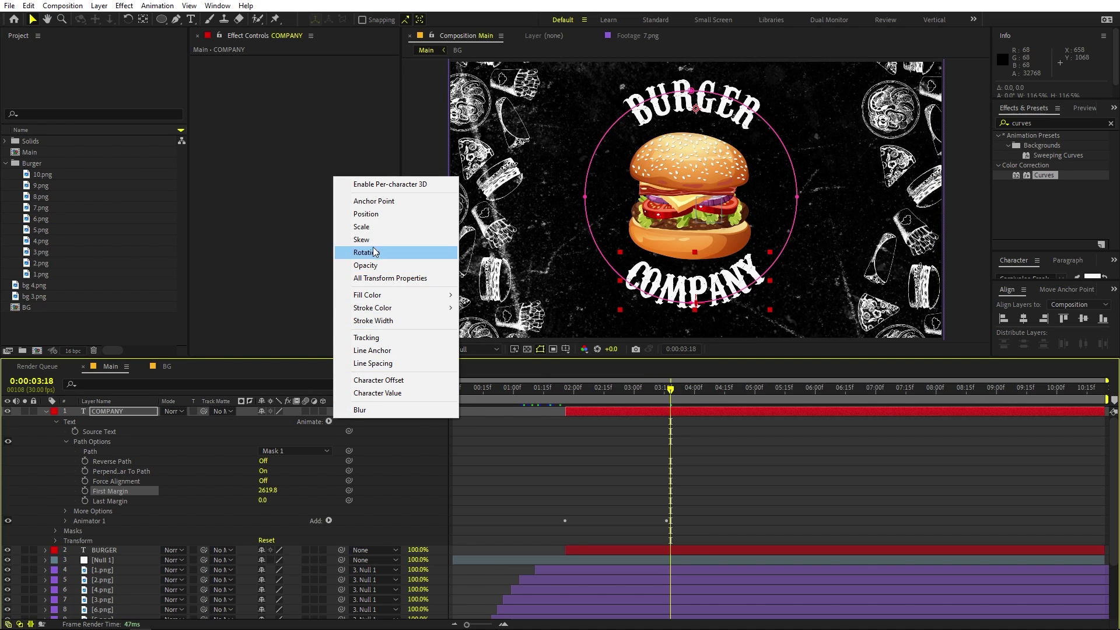
{"action": "left_click", "coordinate": [366, 337]}
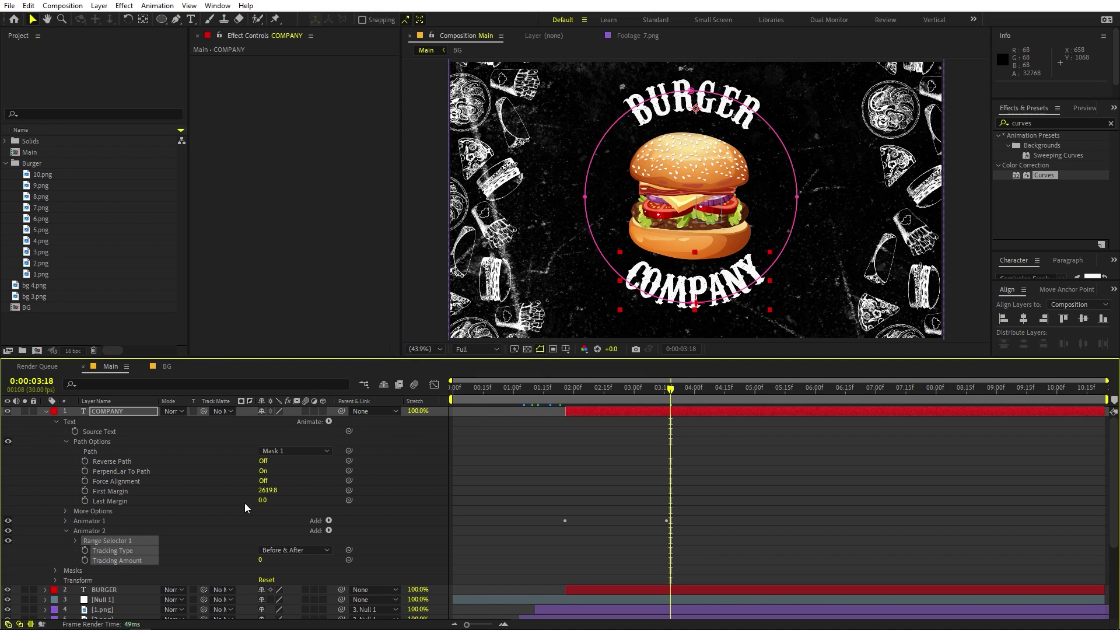
{"action": "left_click", "coordinate": [272, 564]}
{"action": "left_click_drag", "start_coordinate": [262, 559], "coordinate": [323, 560]}
{"action": "left_click", "coordinate": [683, 412]}
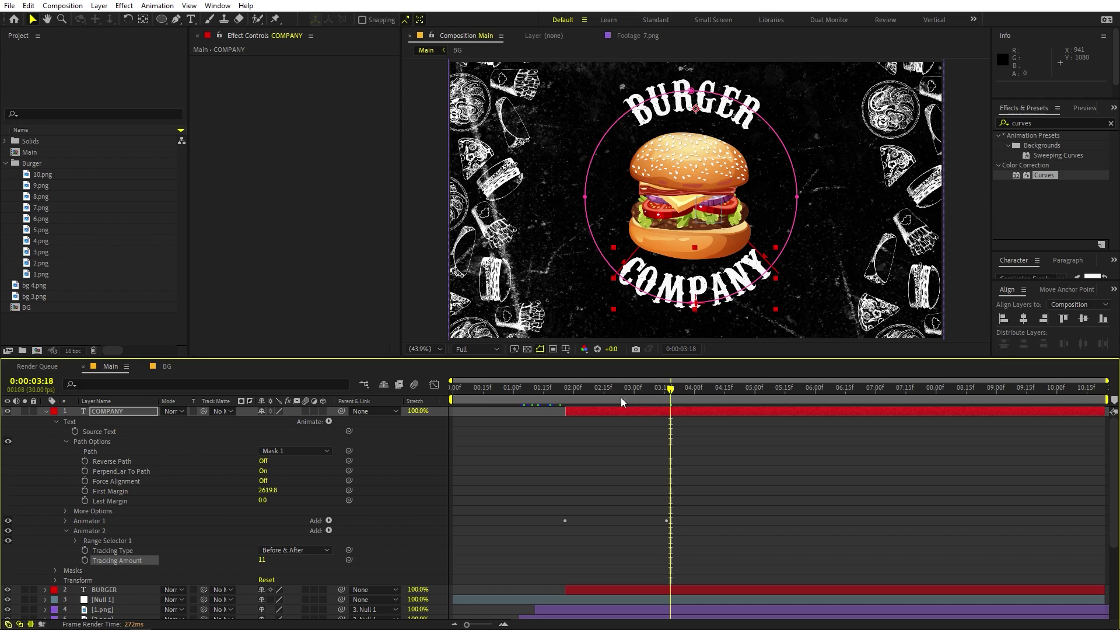
- Preview the title reveal starting from 0:00:01:05
{"action": "left_click", "coordinate": [523, 388]}
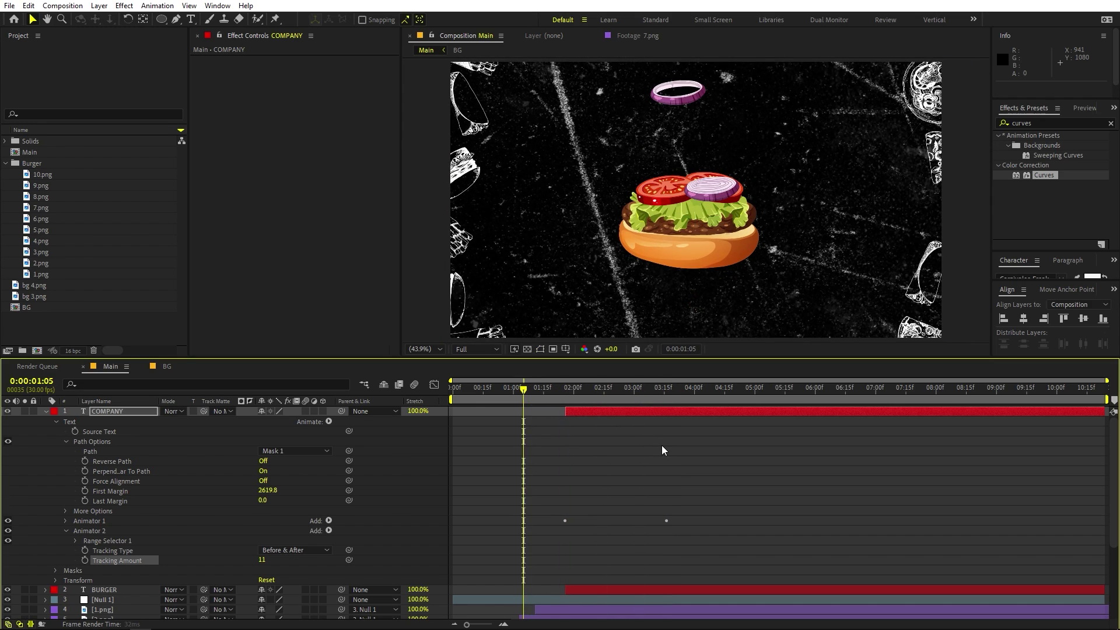
{"action": "key", "text": "space"}
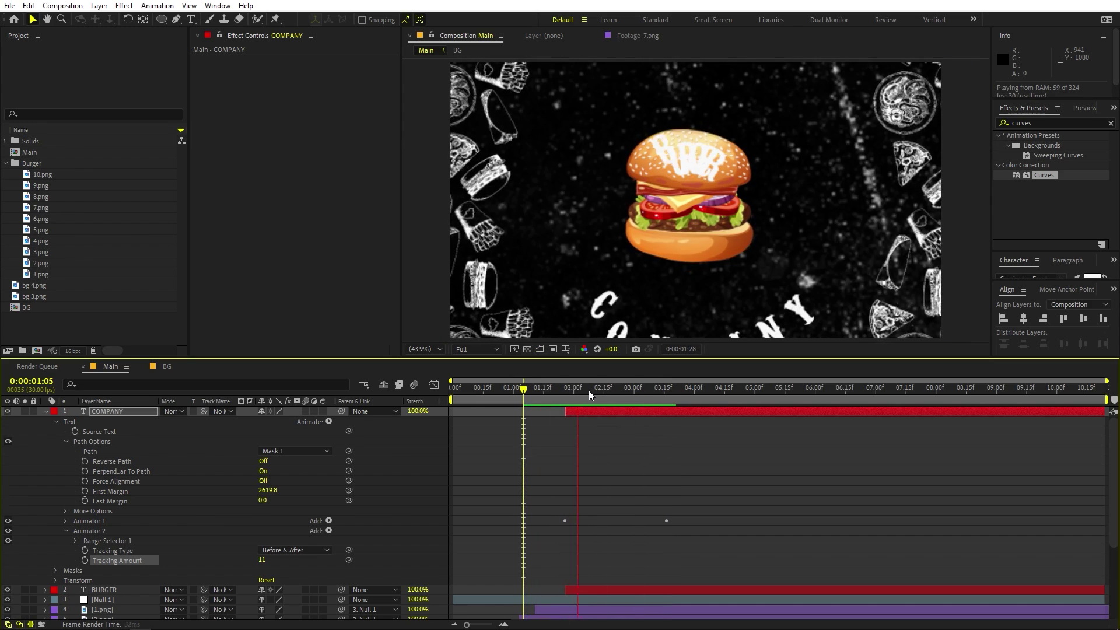
{"action": "key", "text": "space"}
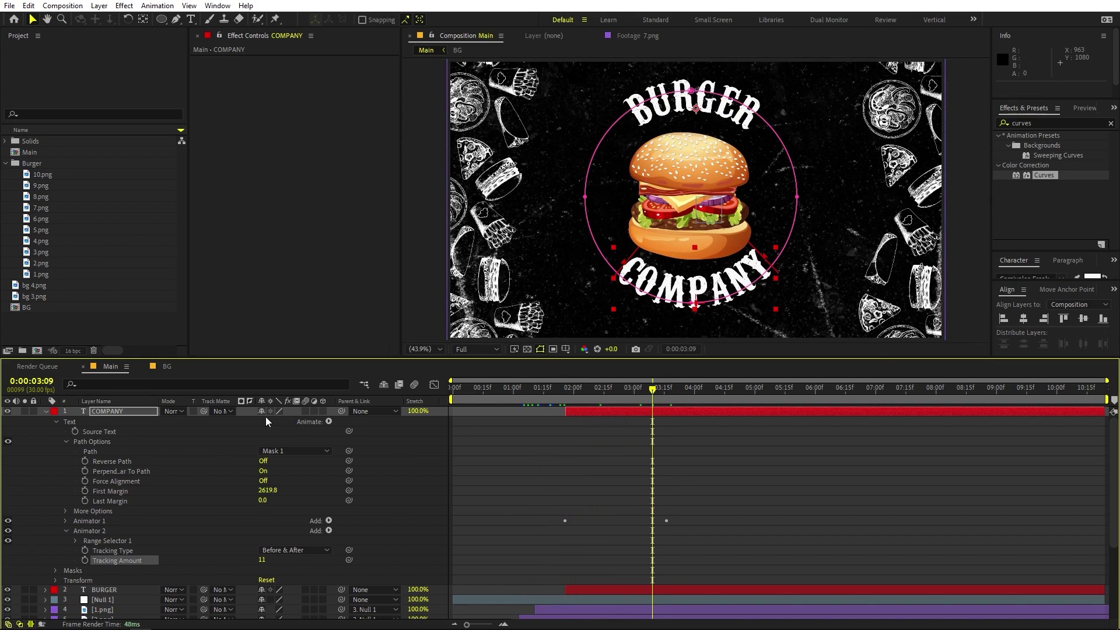
- Set the Position of the COMPANY text's Animator 1 to 0, -220 and preview the reveal
{"action": "key", "text": "F2"}
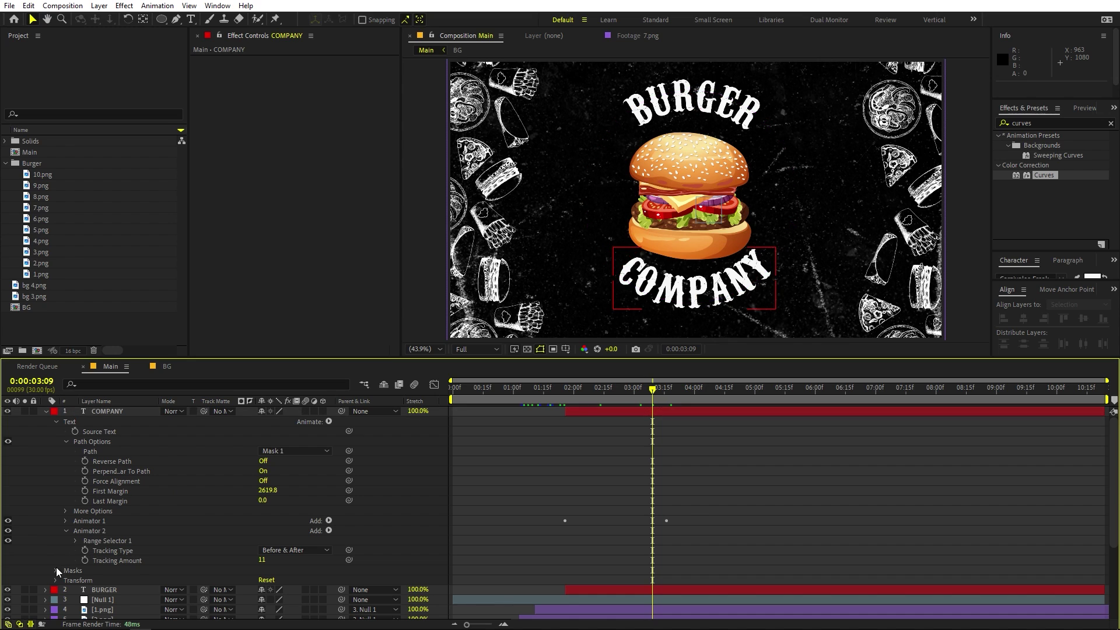
{"action": "left_click", "coordinate": [66, 531]}
{"action": "left_click", "coordinate": [66, 521]}
{"action": "left_click_drag", "start_coordinate": [652, 388], "coordinate": [578, 406]}
{"action": "left_click_drag", "start_coordinate": [275, 541], "coordinate": [35, 529]}
{"action": "left_click", "coordinate": [670, 498]}
{"action": "key", "text": "space"}
{"action": "key", "text": "space"}
- Collapse all layer properties and move the COMPANY and BURGER layers below the 10.png layer, behind the burger
{"action": "key", "text": "ctrl+a"}
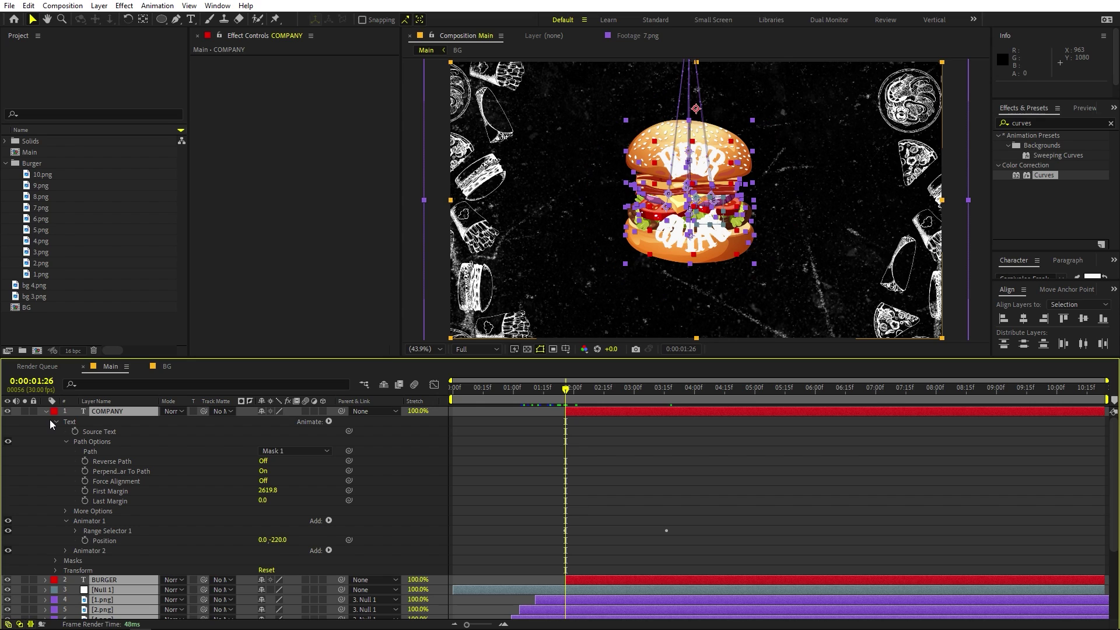
{"action": "key", "text": "u"}
{"action": "key", "text": "u"}
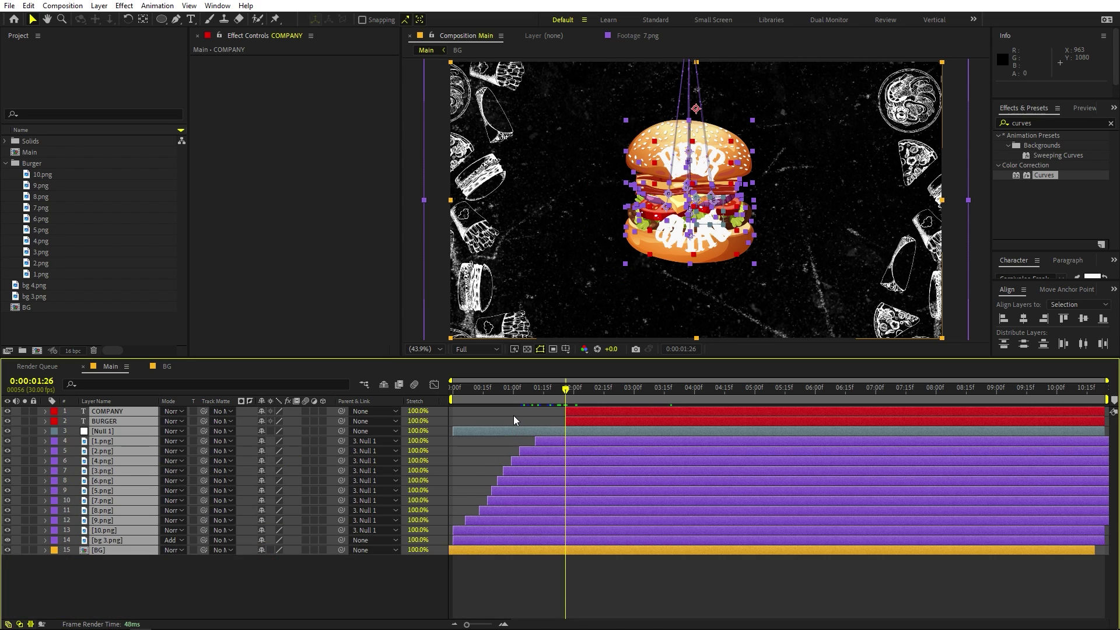
{"action": "left_click", "coordinate": [107, 412]}
{"action": "left_click", "coordinate": [105, 421], "text": "ctrl"}
{"action": "left_click_drag", "start_coordinate": [110, 421], "coordinate": [124, 515]}
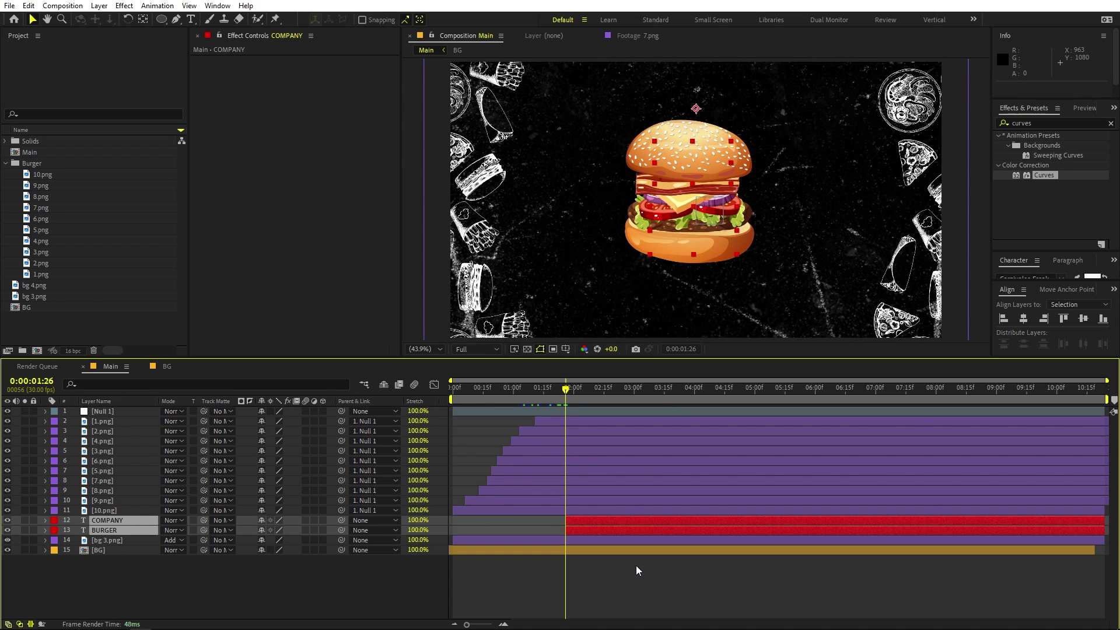
{"action": "left_click", "coordinate": [639, 570]}
- Preview the animation and shift the COMPANY and BURGER layers slightly earlier in time
{"action": "key", "text": "space"}
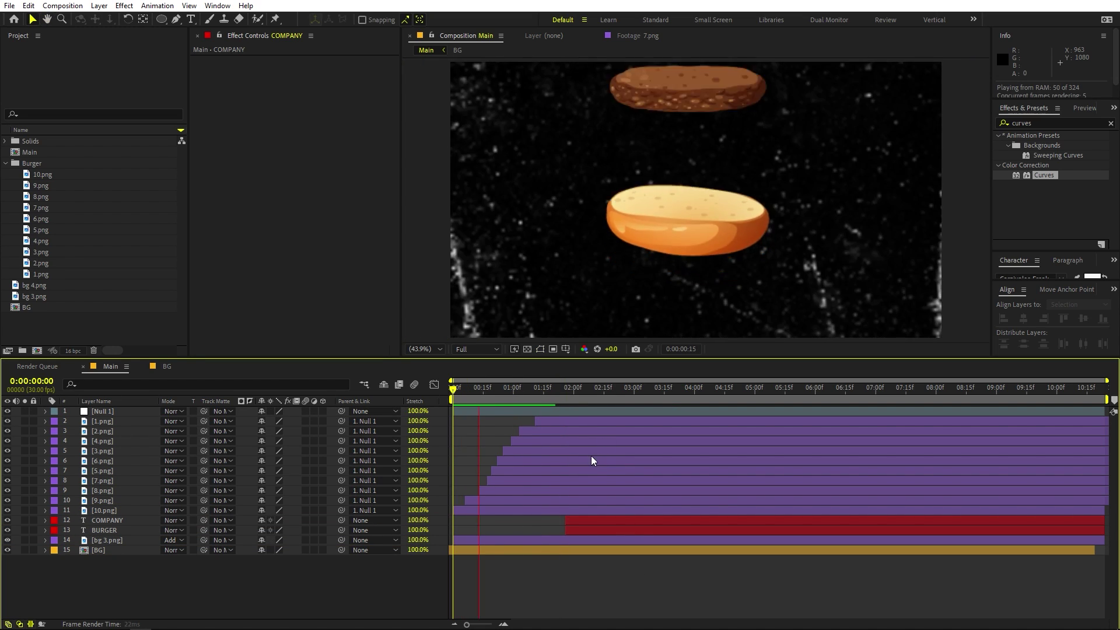
{"action": "key", "text": "space"}
{"action": "left_click_drag", "start_coordinate": [588, 523], "coordinate": [571, 533]}
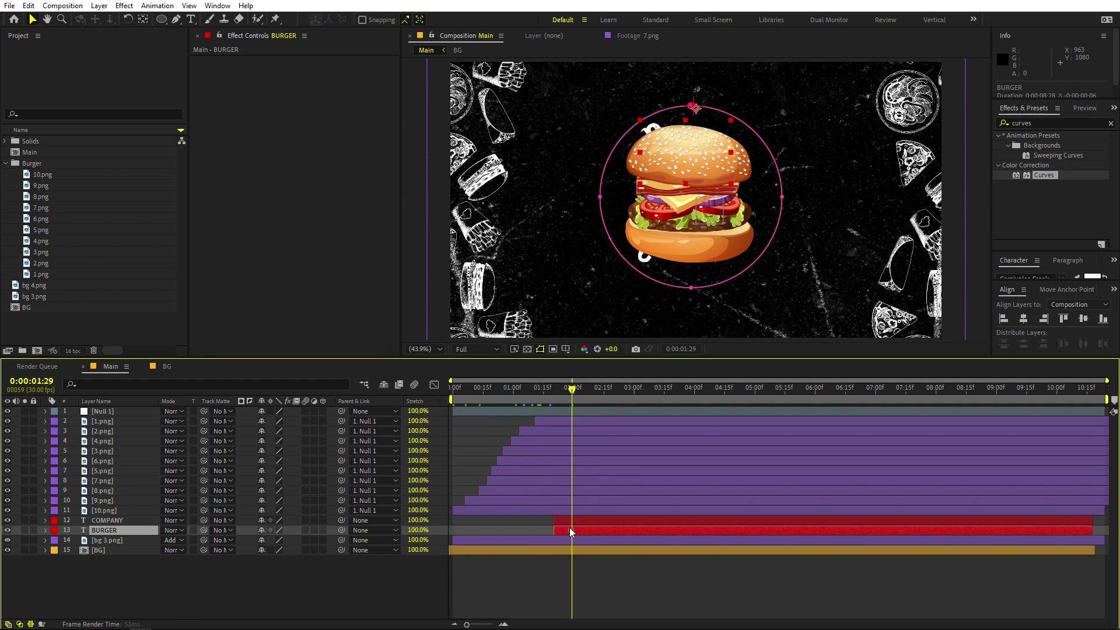
{"action": "left_click", "coordinate": [536, 389]}
{"action": "key", "text": "space"}
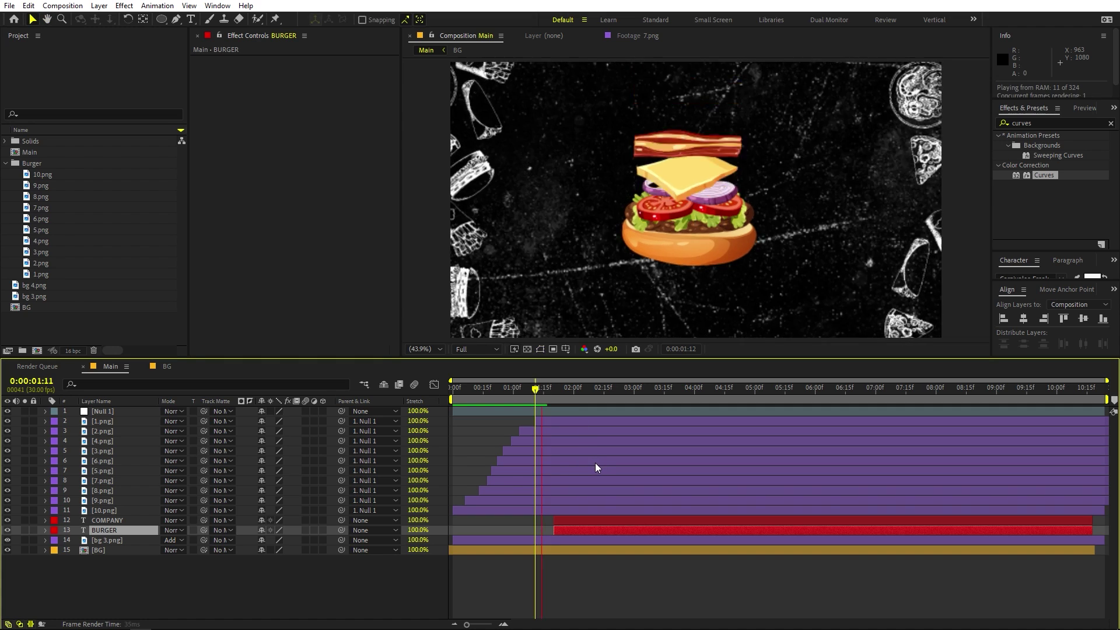
{"action": "left_click", "coordinate": [563, 390]}
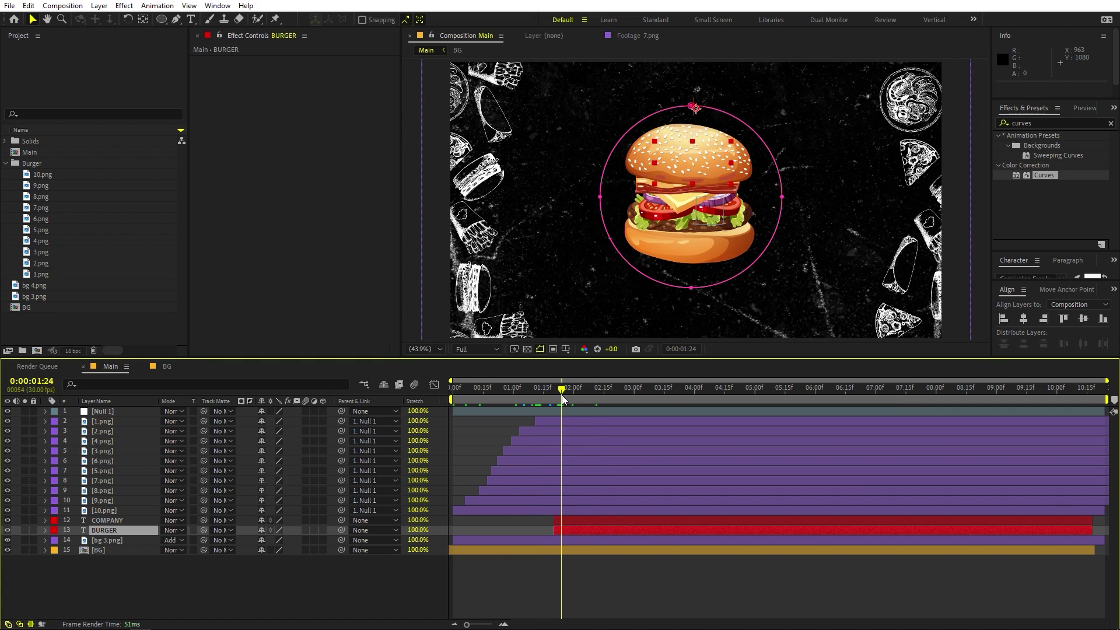
- Trim the start of both the COMPANY and BURGER layers to 0:00:01:24 and preview the whole animation
{"action": "left_click", "coordinate": [558, 524]}
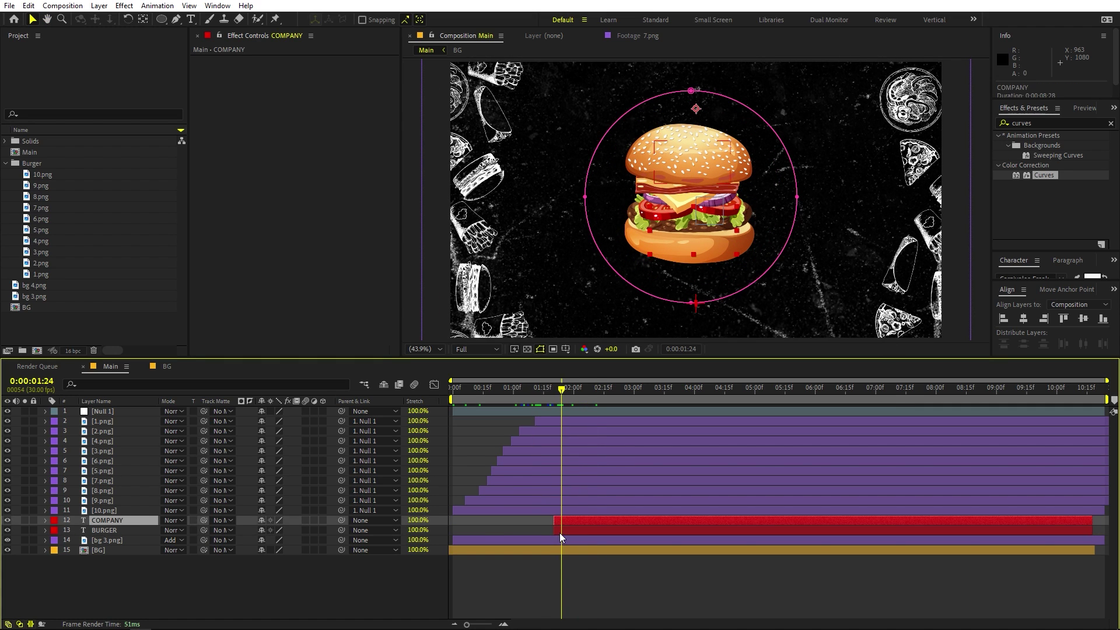
{"action": "left_click", "coordinate": [559, 528], "text": "shift"}
{"action": "left_click_drag", "start_coordinate": [553, 519], "coordinate": [562, 520]}
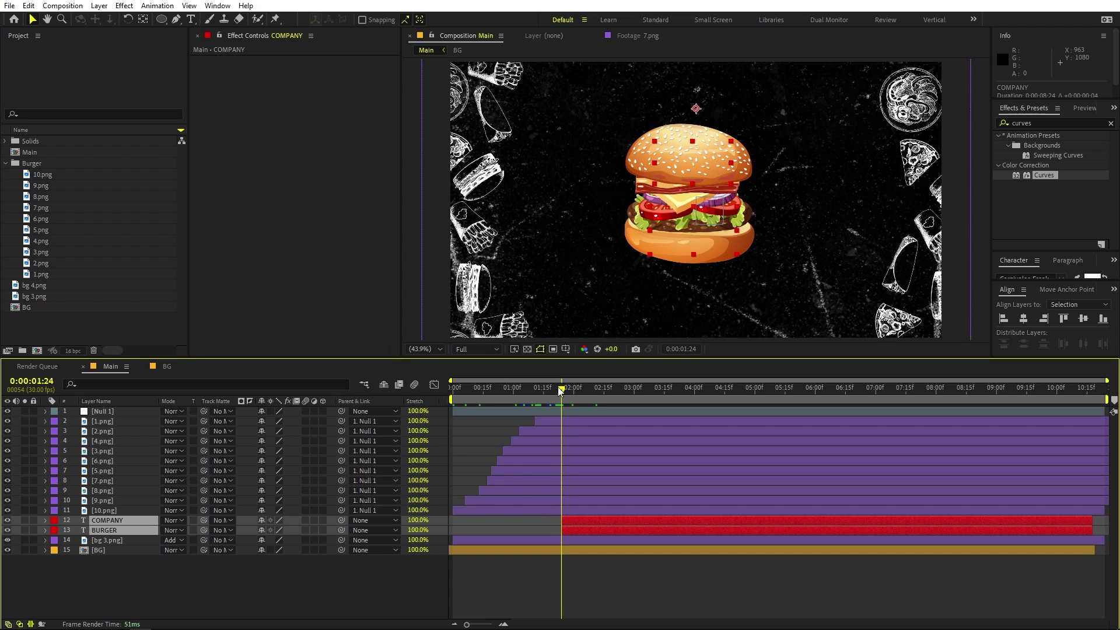
{"action": "key", "text": "space"}
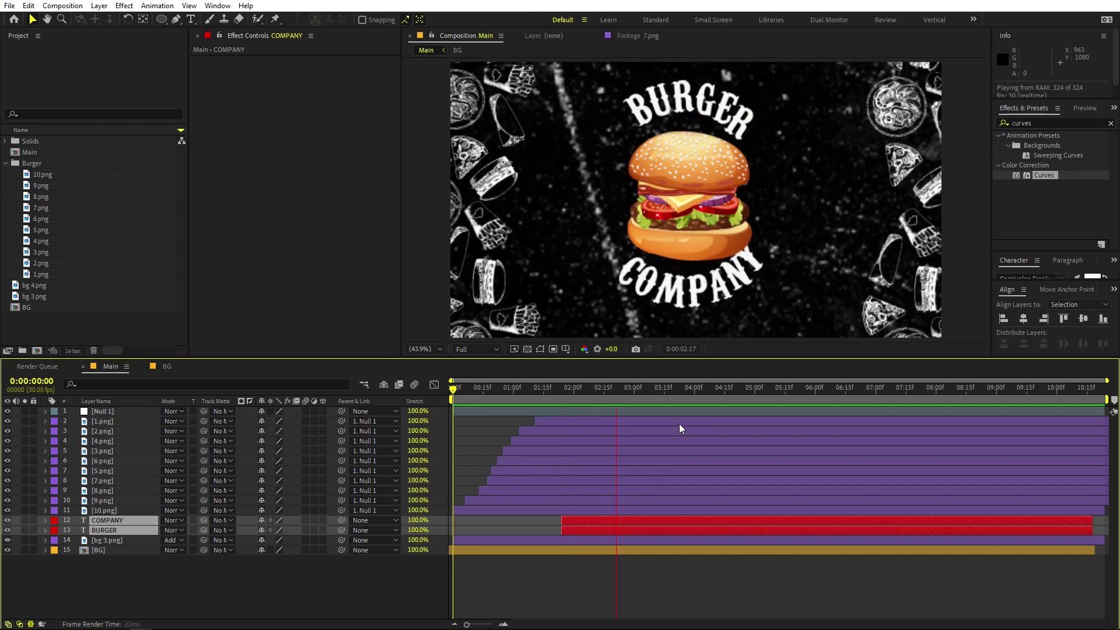
{"action": "left_click", "coordinate": [765, 569]}
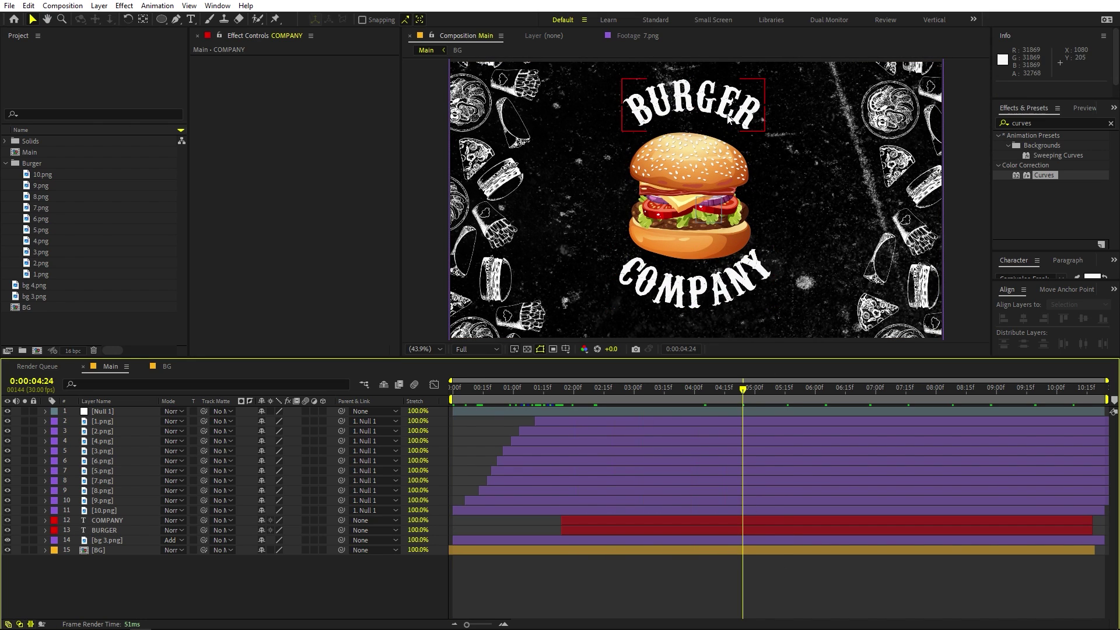